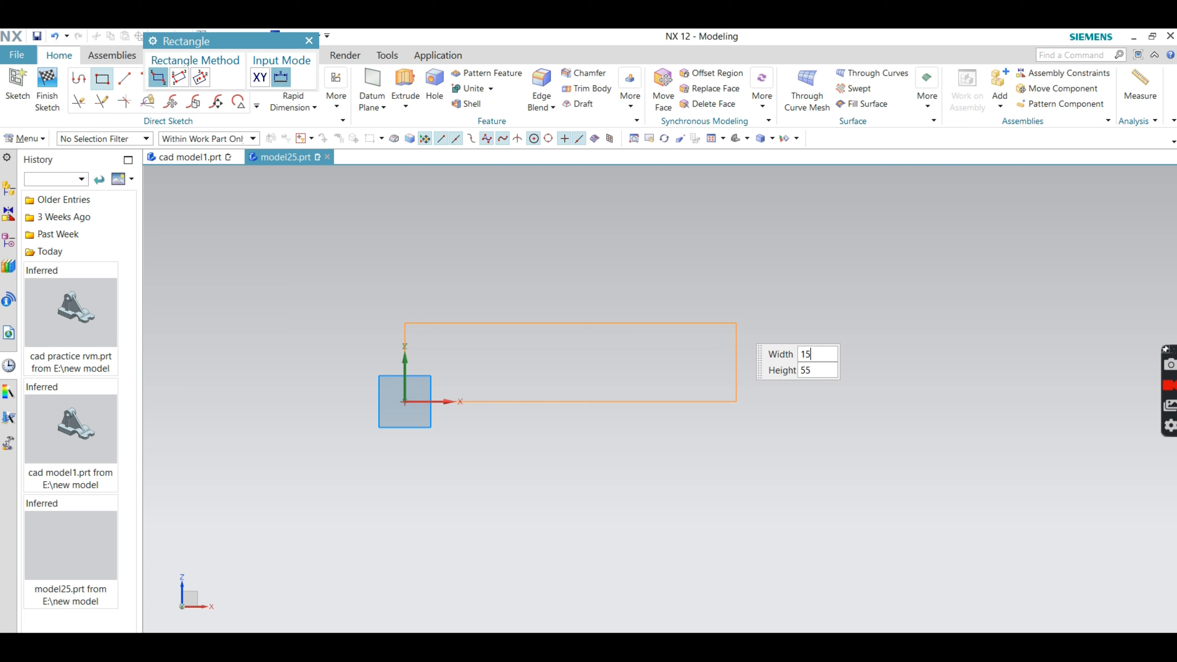
- Finish the sketch rectangle from the origin with a width of 154 mm and a height of 20 mm
key("Tab")
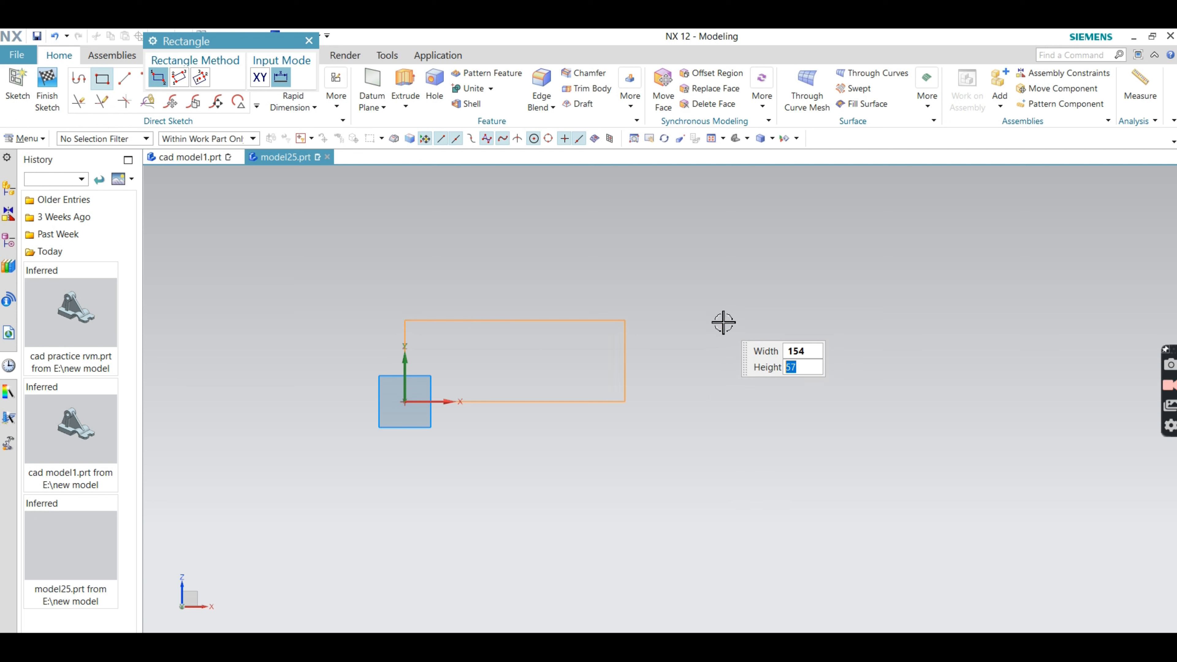
type("20")
key("Tab")
left_click(563, 279)
key("Escape")
- Sketch a circle about 26.5 mm in diameter over the rectangle's upper edge, about 49 mm from its far short edge
scroll(565, 297, "up", 4)
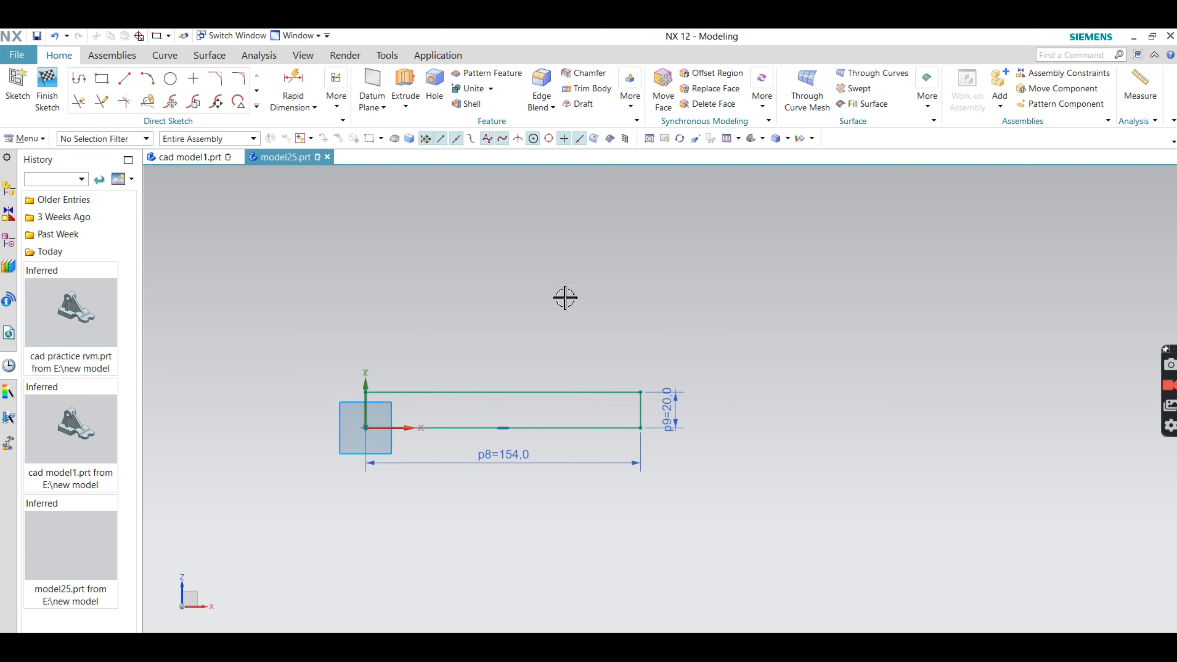
scroll(650, 353, "down", 2)
scroll(665, 297, "up", 2)
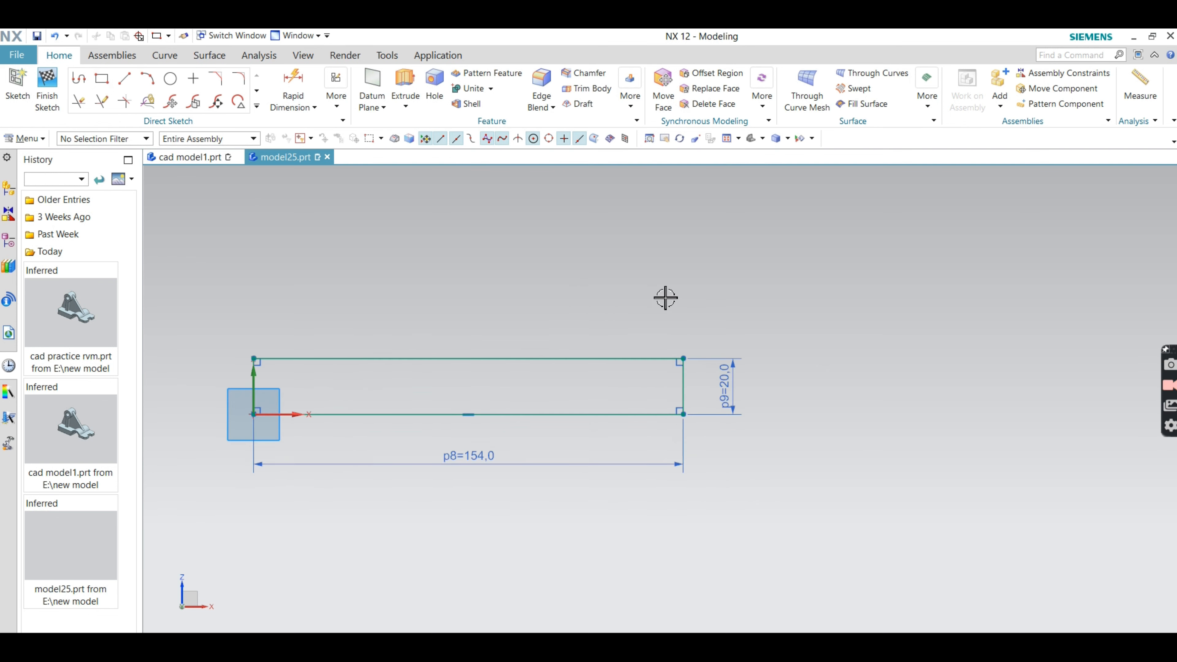
left_click(177, 88)
scroll(482, 420, "up", 3)
left_click(549, 351)
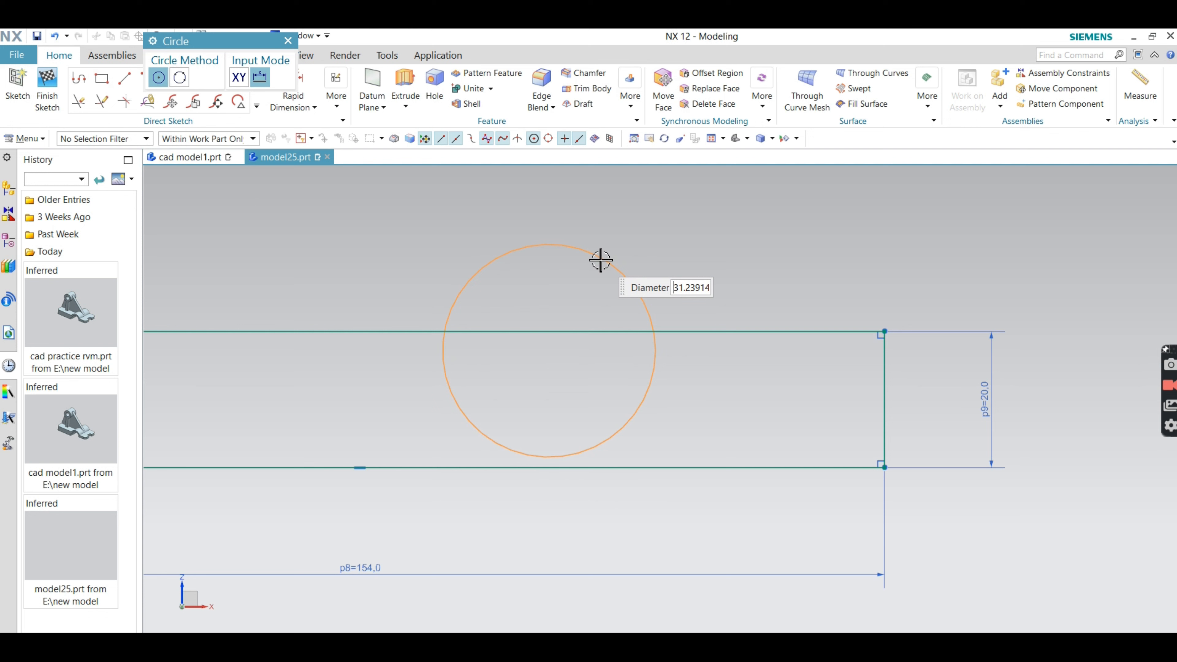
left_click(597, 271)
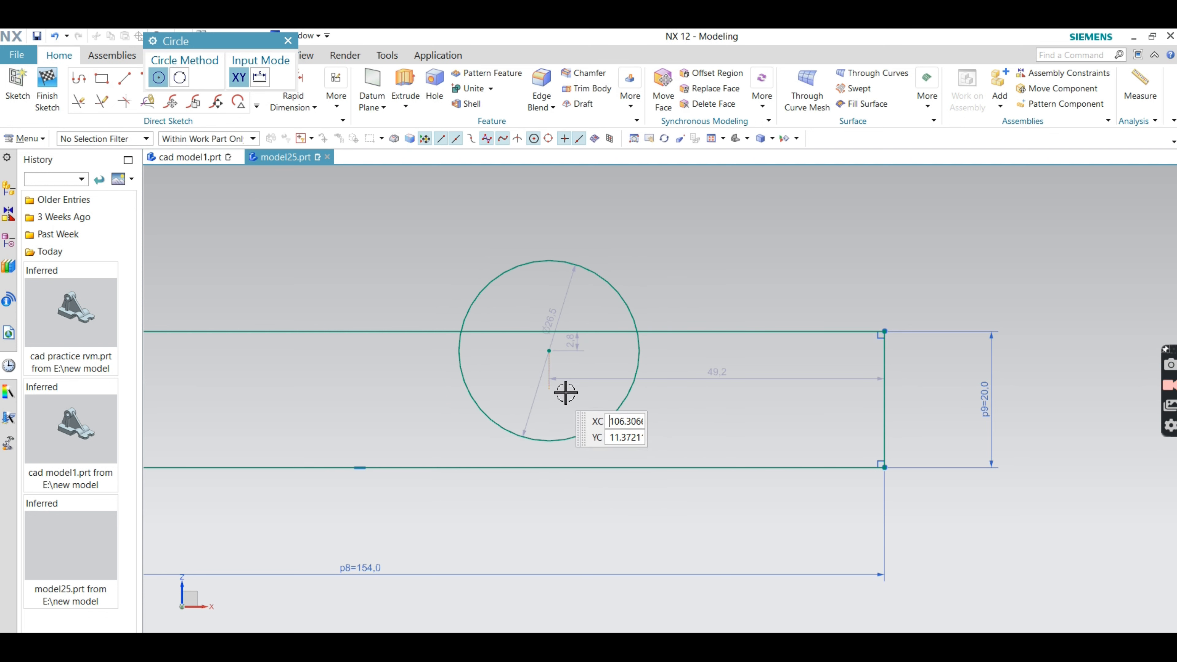
left_click(289, 41)
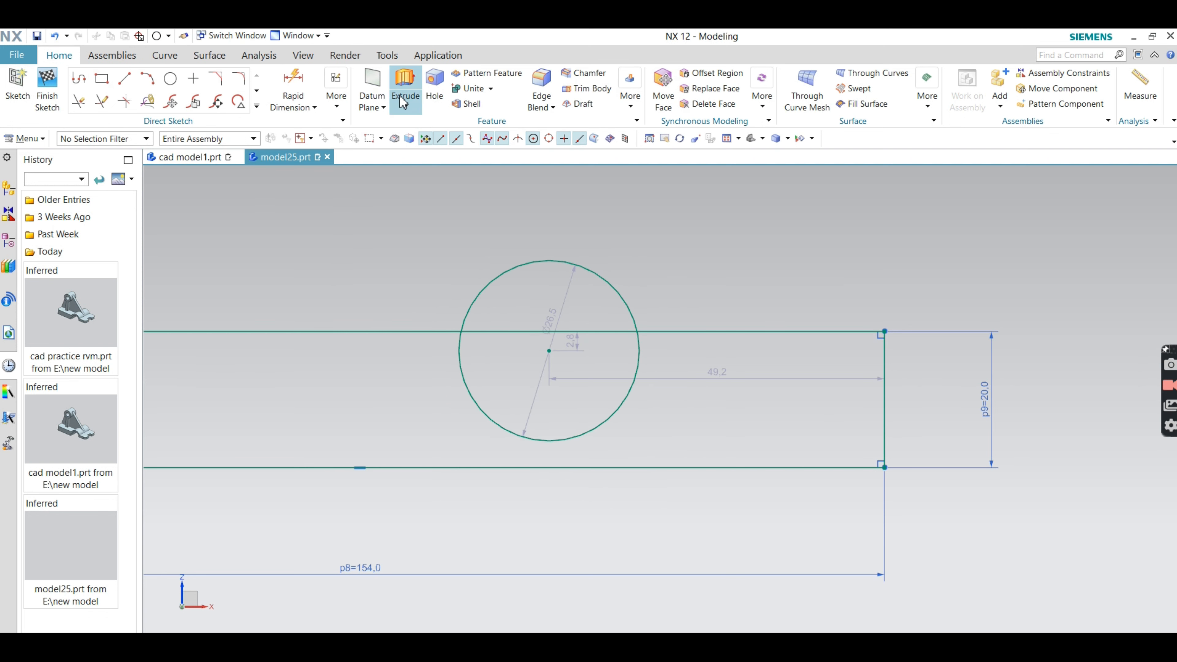
- Dimension the circle's centre 54 mm horizontally from the rectangle's short edge opposite the origin
left_click(293, 91)
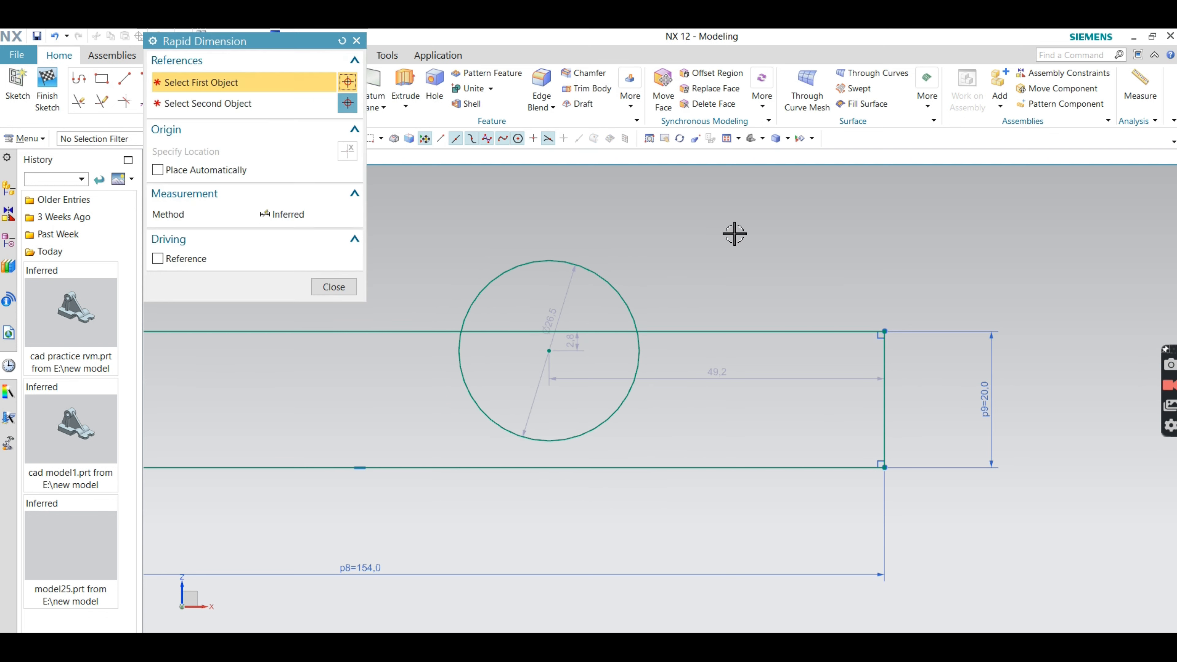
left_click(886, 433)
left_click(550, 350)
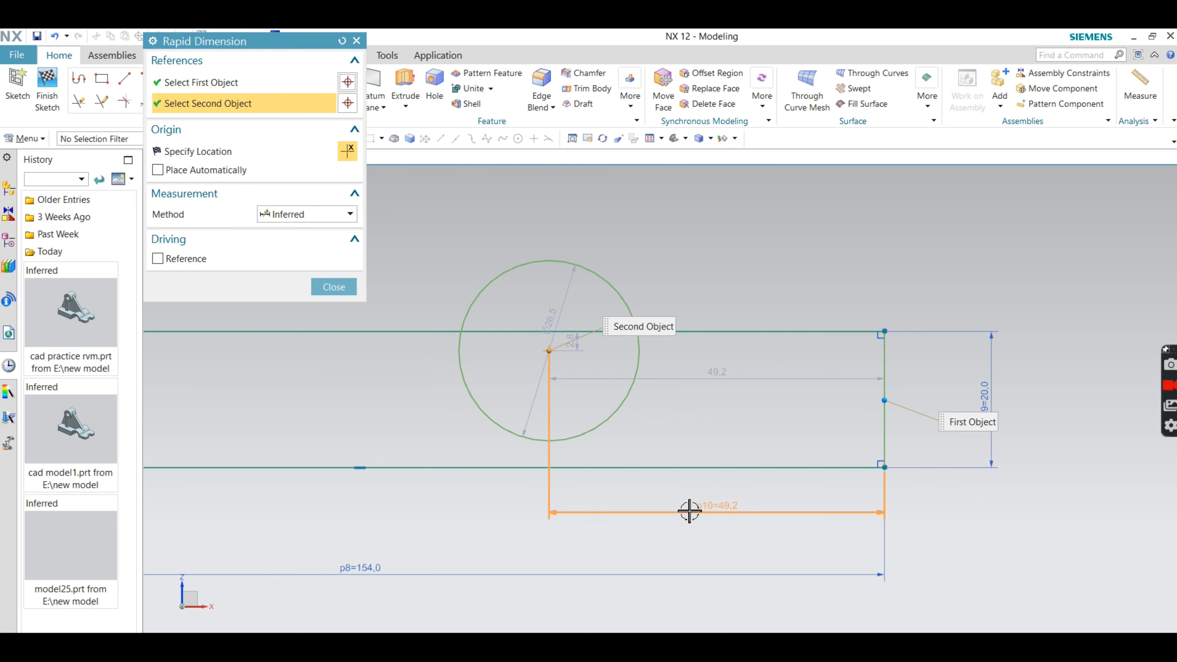
left_click(694, 509)
type("54")
key("Return")
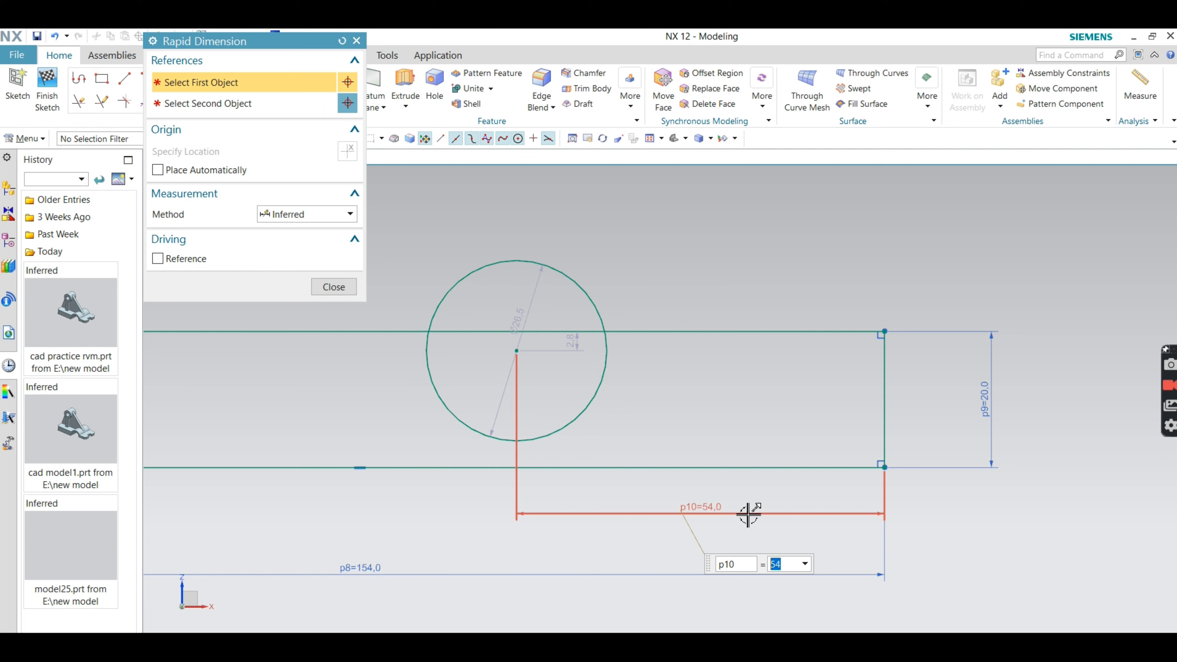
left_click(335, 289)
scroll(339, 296, "down", 3)
middle_click_drag(381, 308, 386, 239, "shift")
scroll(385, 232, "up", 3)
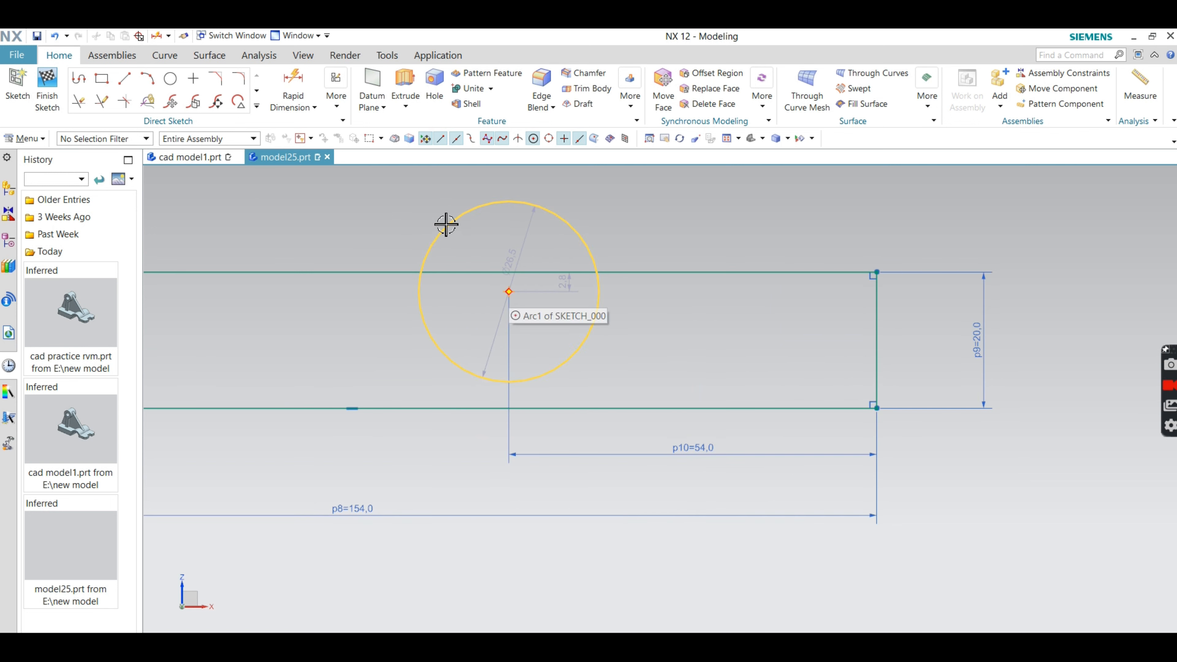
left_click(303, 82)
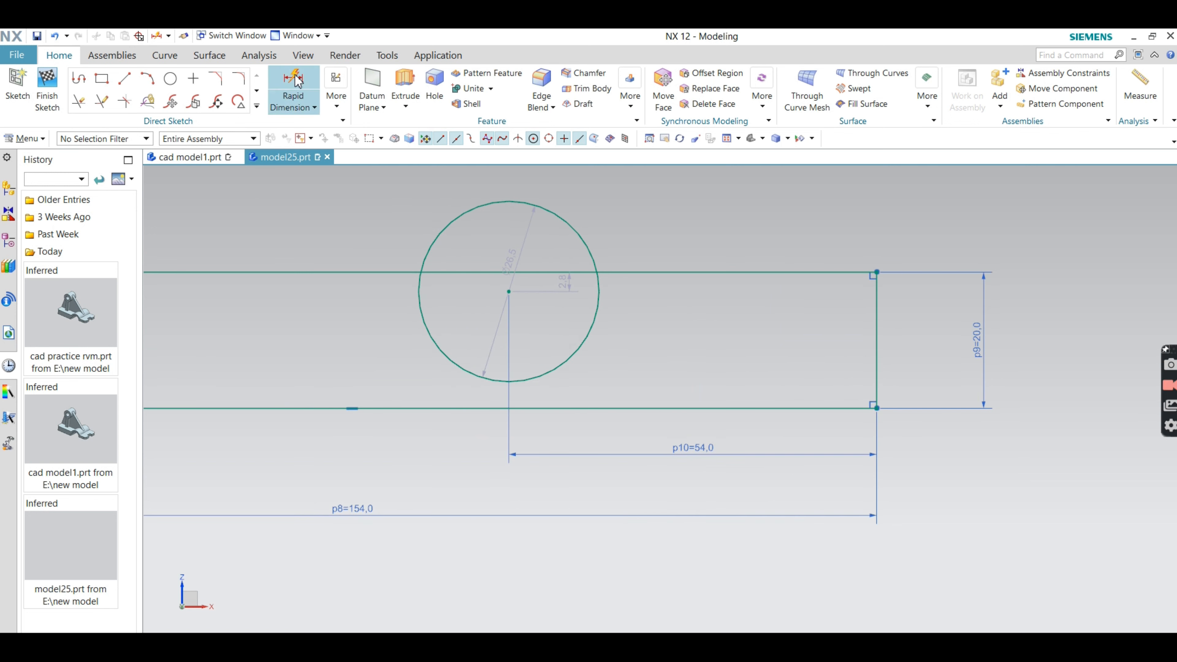
left_click(509, 296)
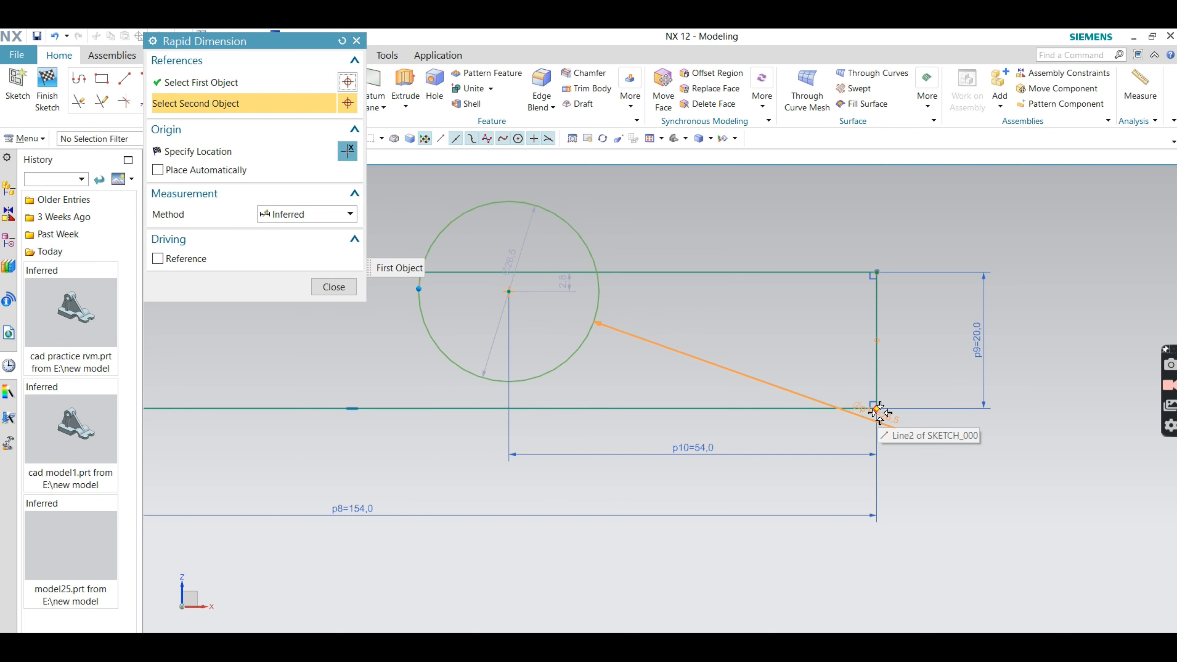
middle_click(543, 402)
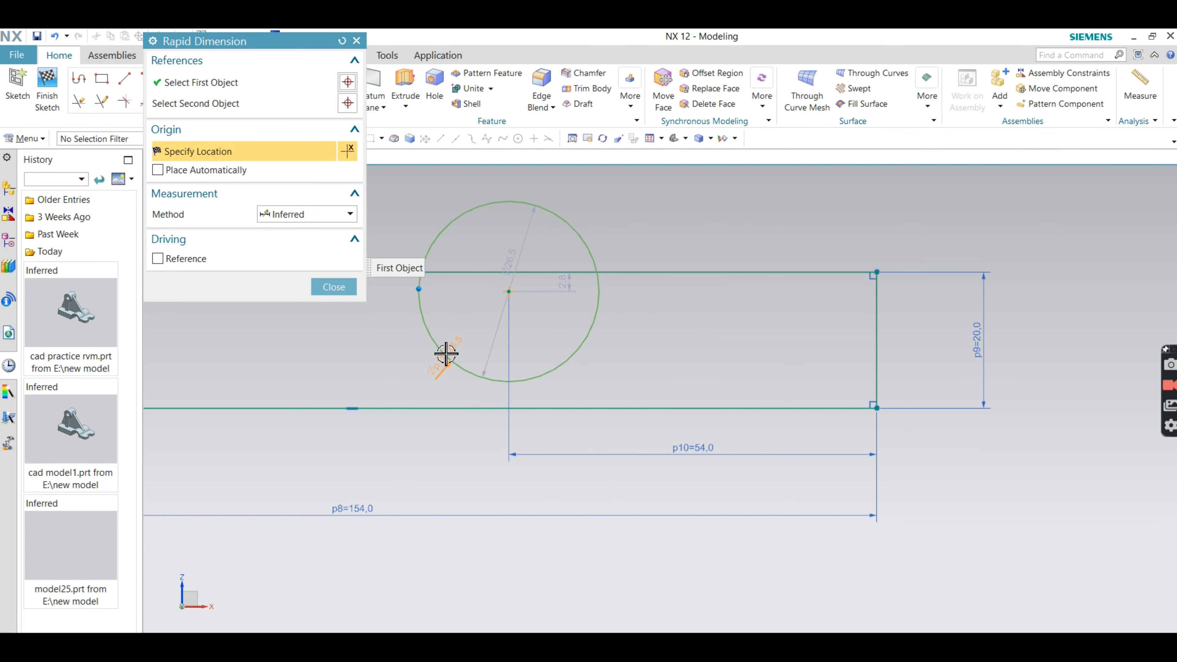
left_click(333, 287)
- Dimension the circle's centre 10 mm vertically from the rectangle's lower corner farthest from the origin
left_click(297, 85)
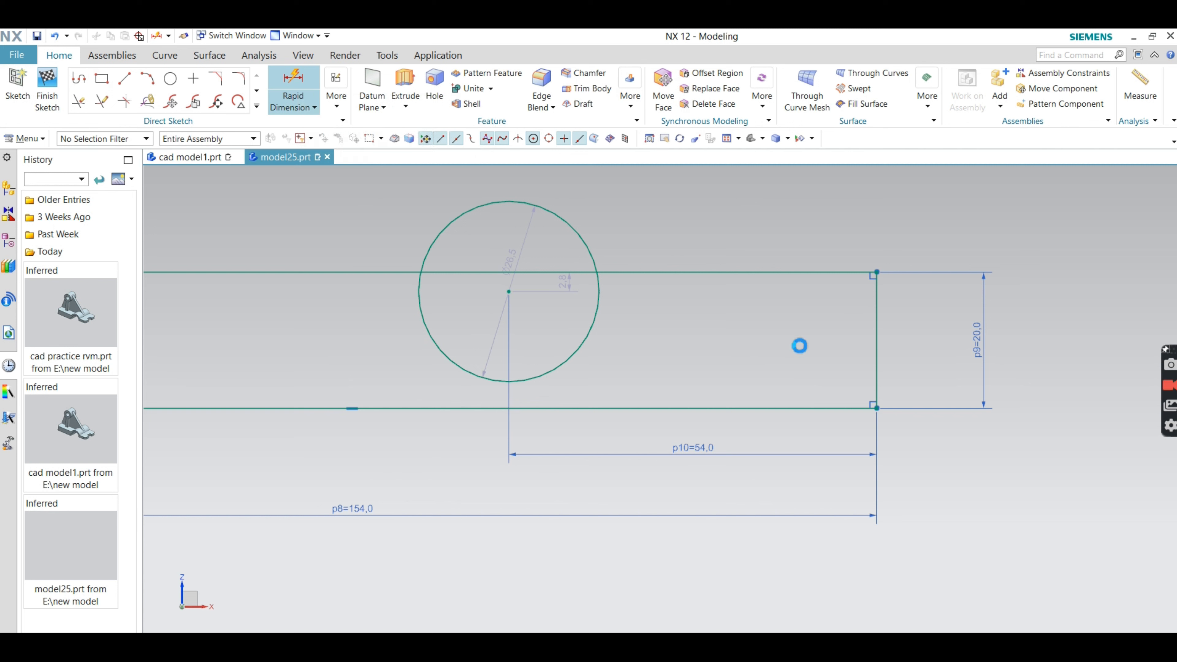
left_click(875, 402)
left_click(509, 293)
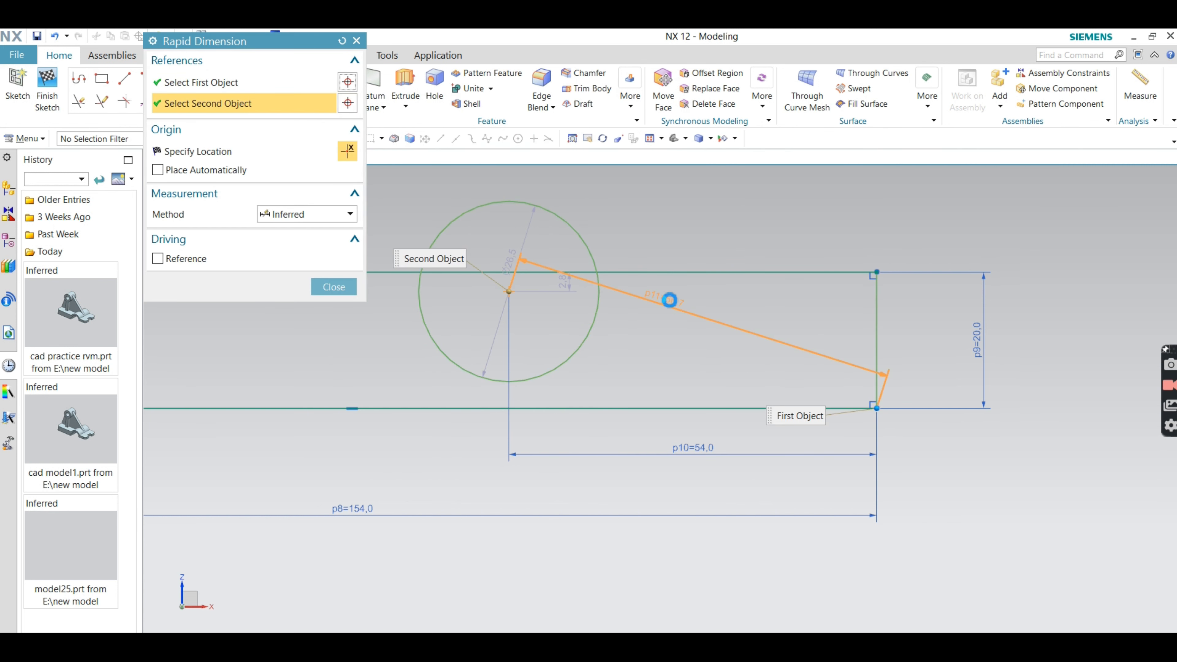
left_click(370, 359)
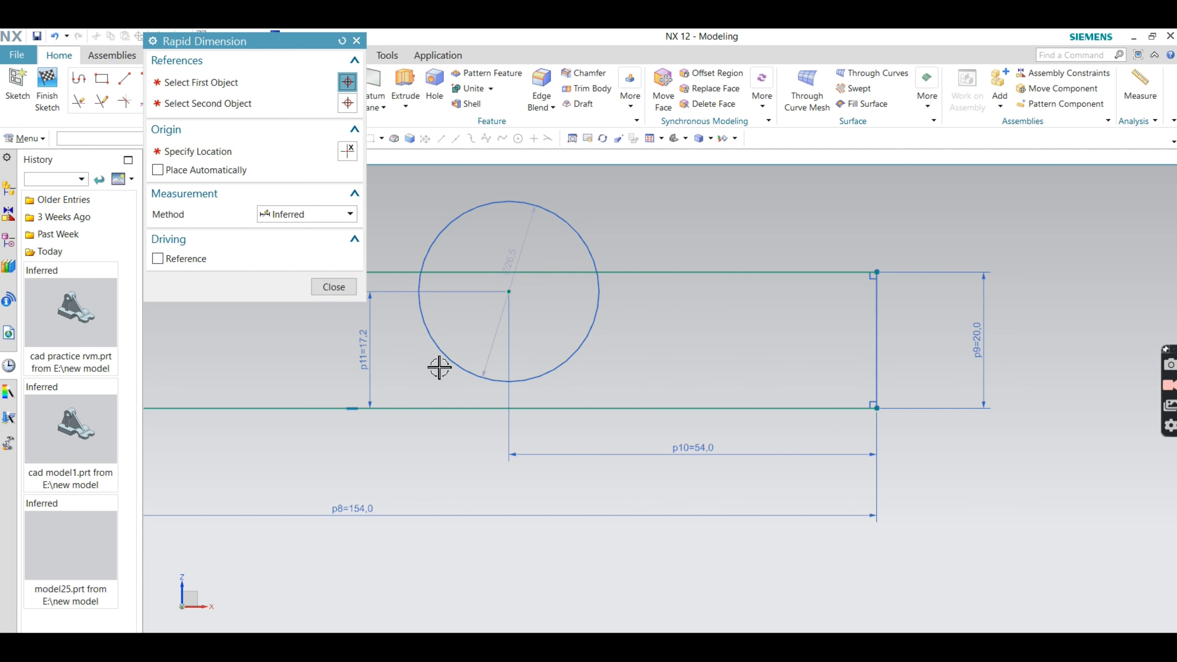
type("10")
key("Return")
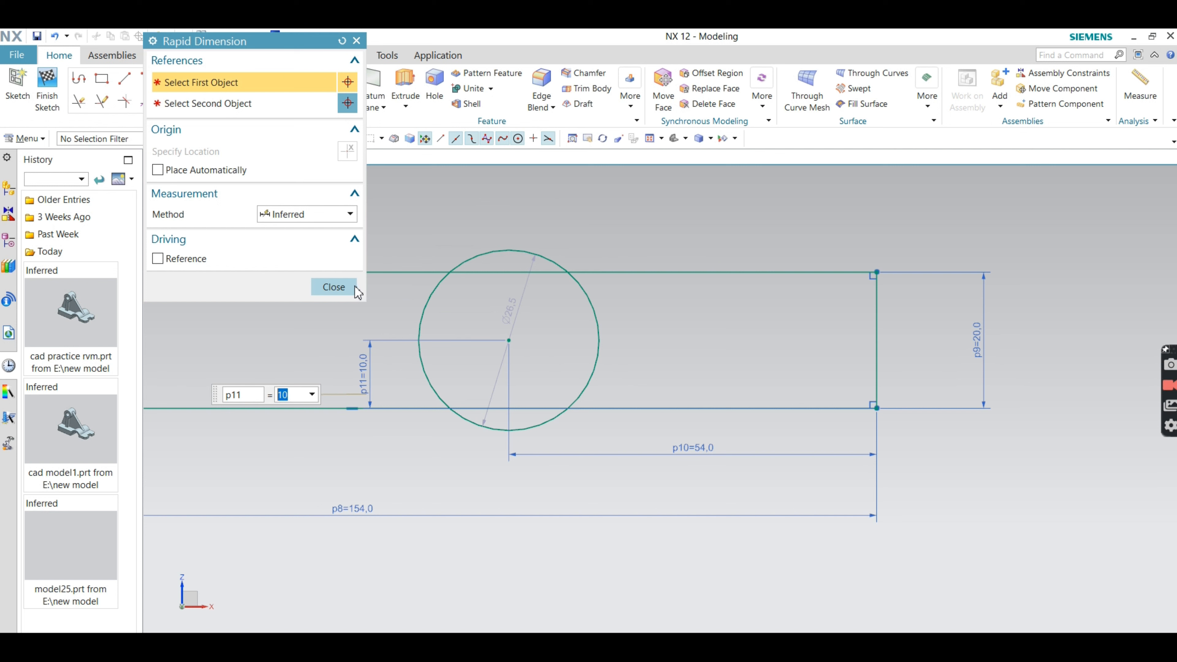
left_click(334, 287)
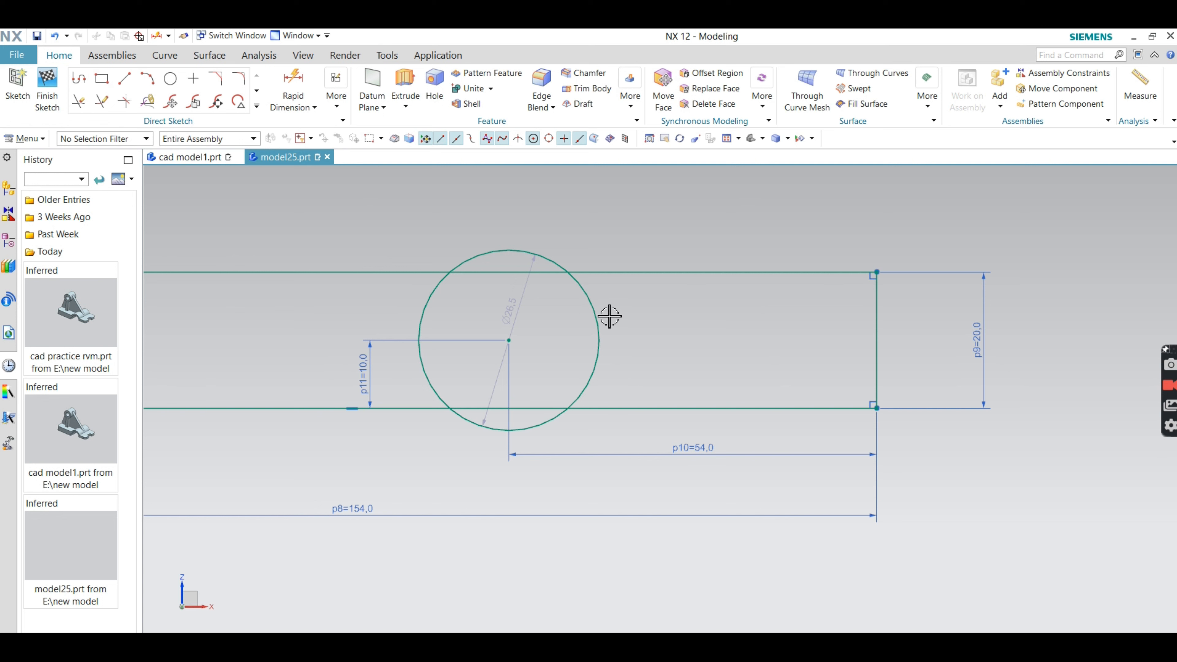
- Change the circle's diameter dimension to the Radial method and set the radius to 24 mm
double_click(525, 305)
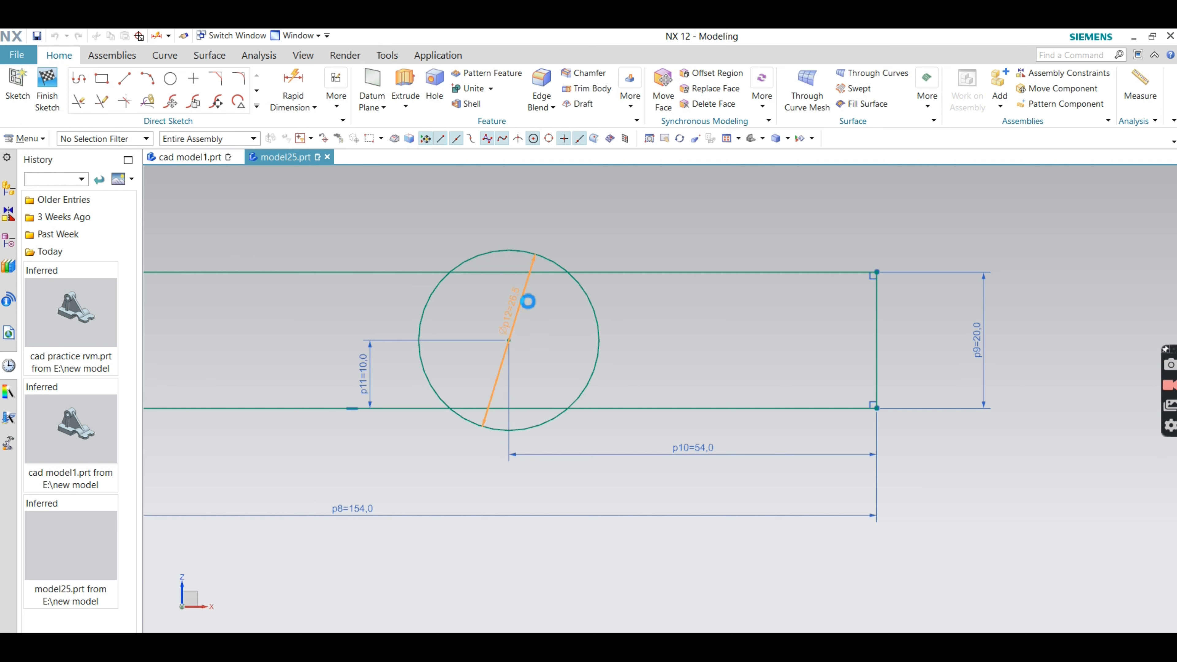
left_click(315, 177)
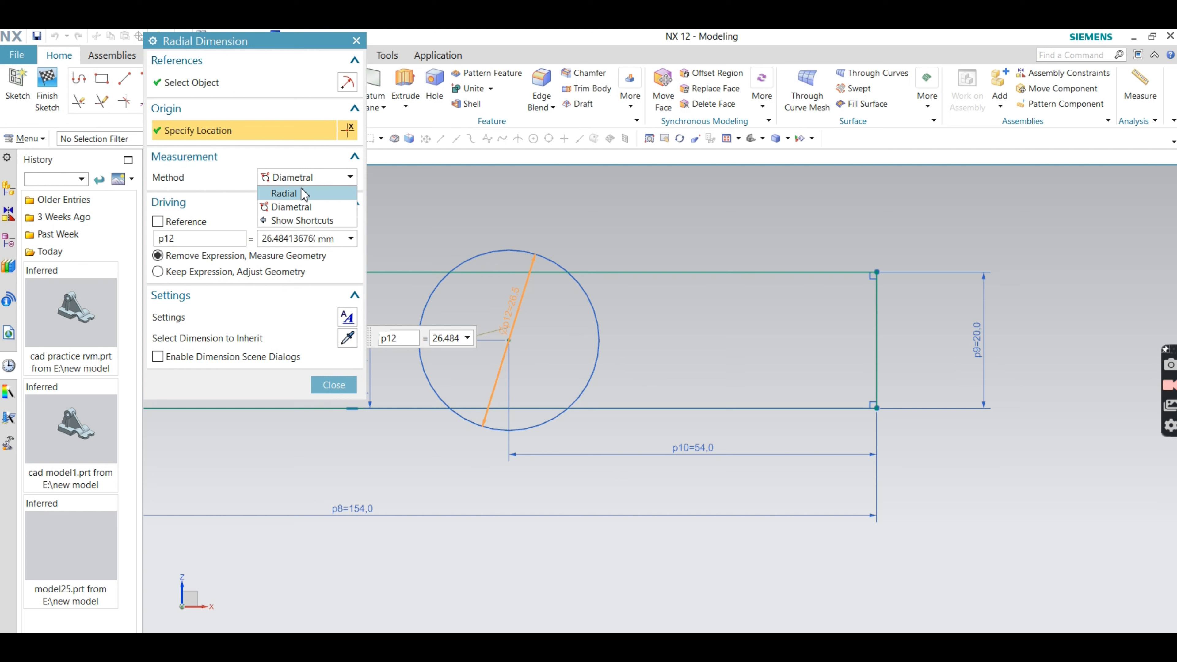
left_click(297, 194)
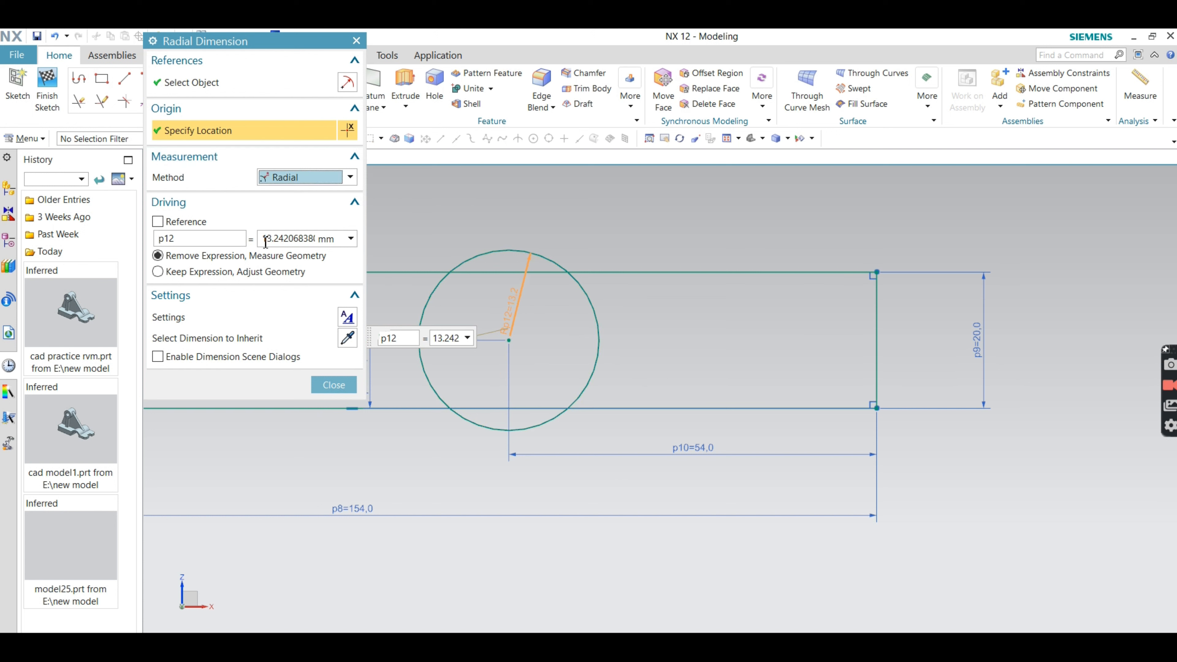
left_click_drag(266, 240, 371, 226)
key("BackSpace")
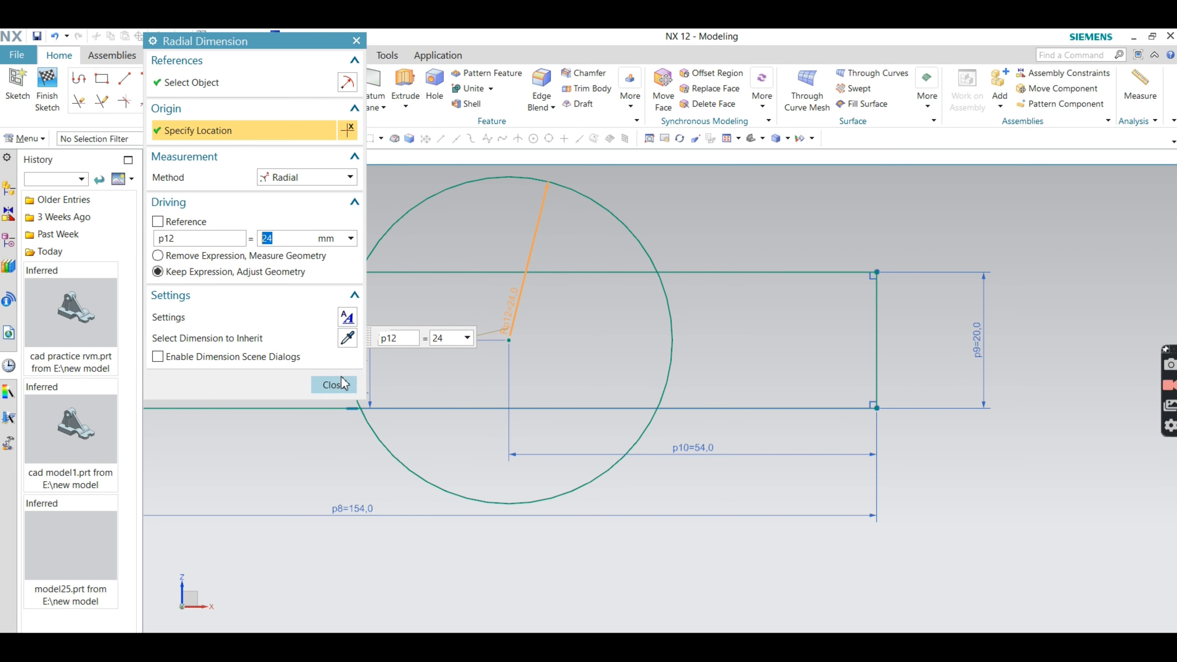
left_click(334, 384)
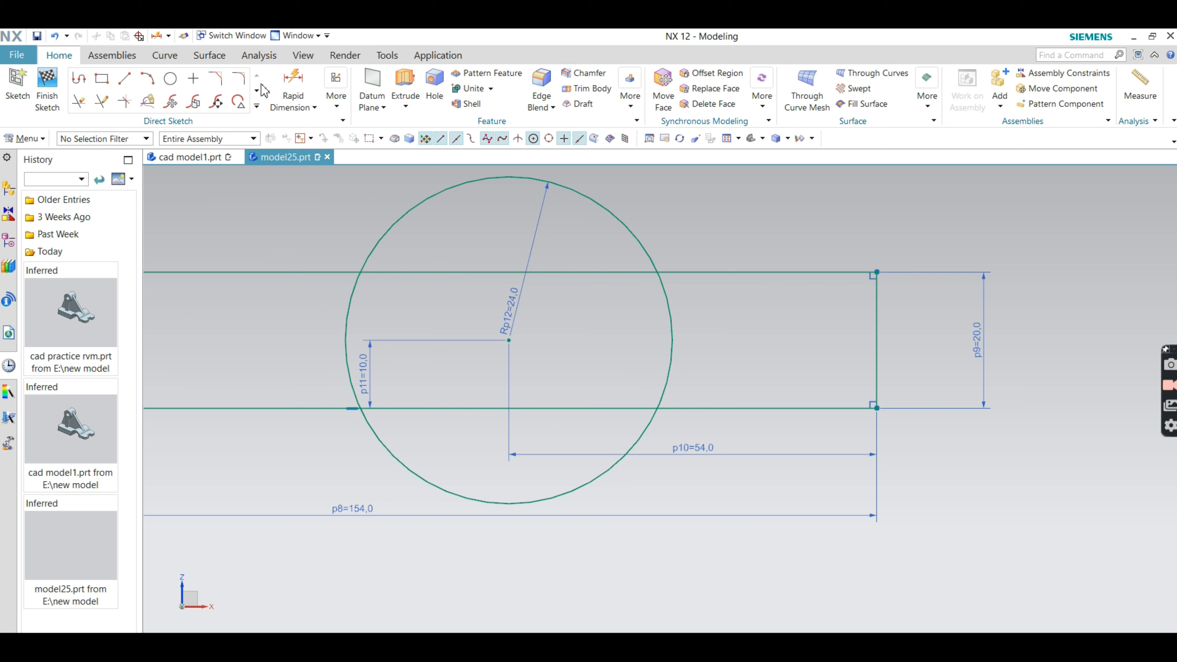
- Trim the circle's portions inside and below the rectangle and the upper edge segment under the arc, and finish the sketch
left_click(78, 101)
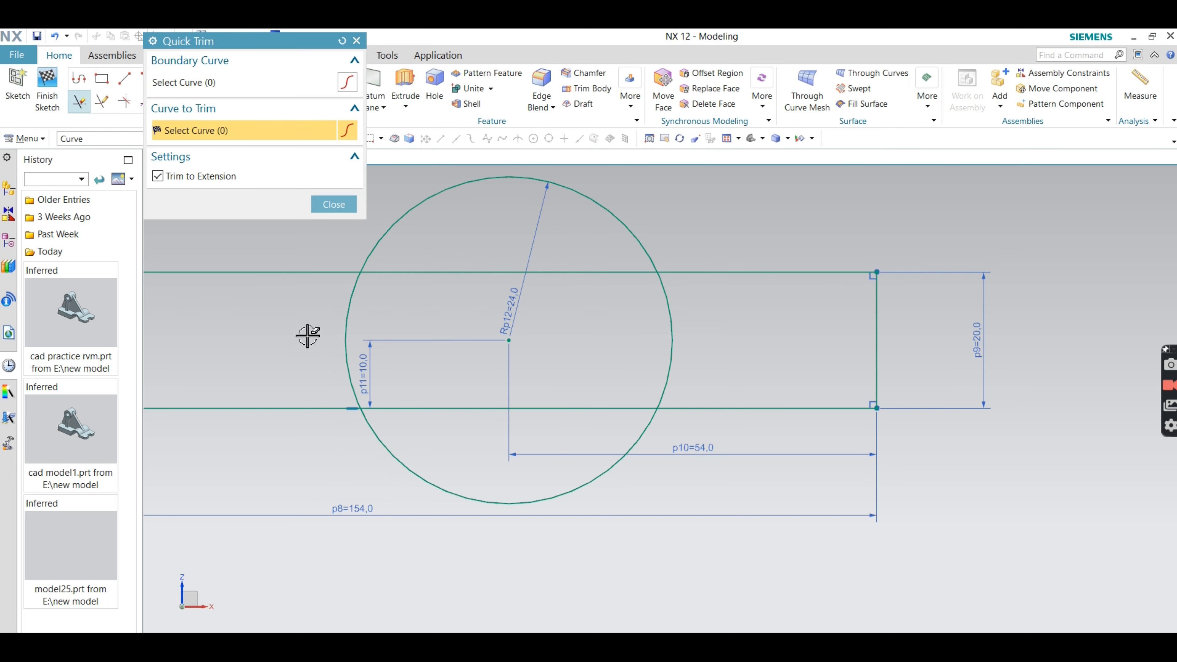
left_click(346, 332)
left_click(426, 483)
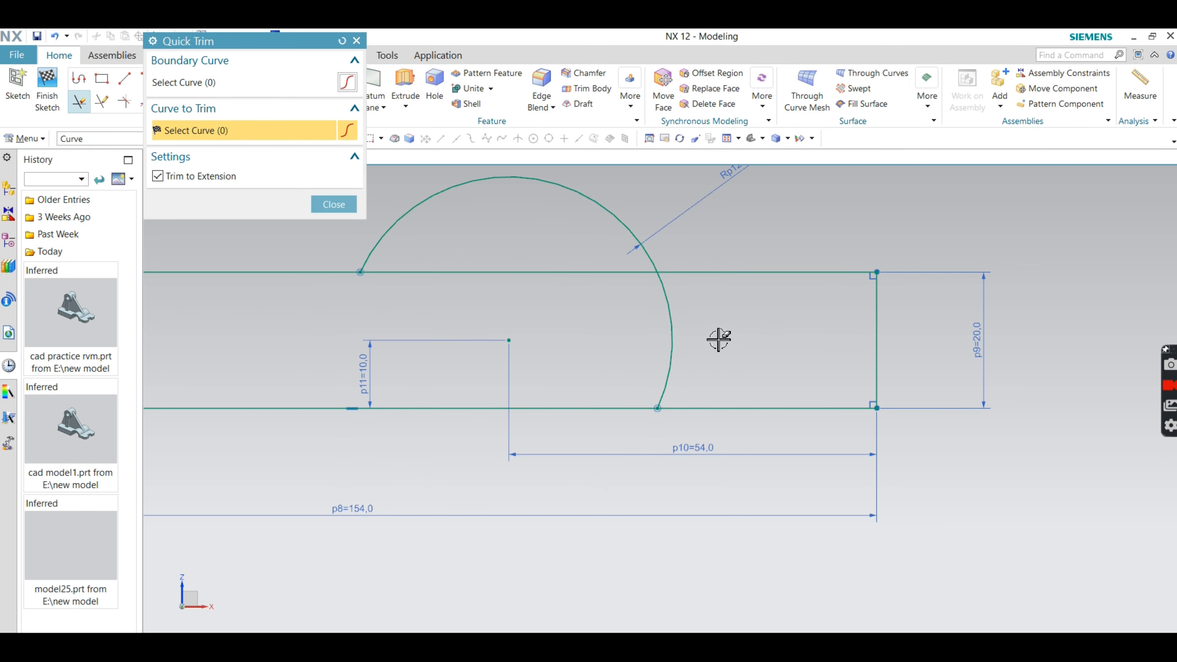
left_click(673, 334)
left_click(534, 271)
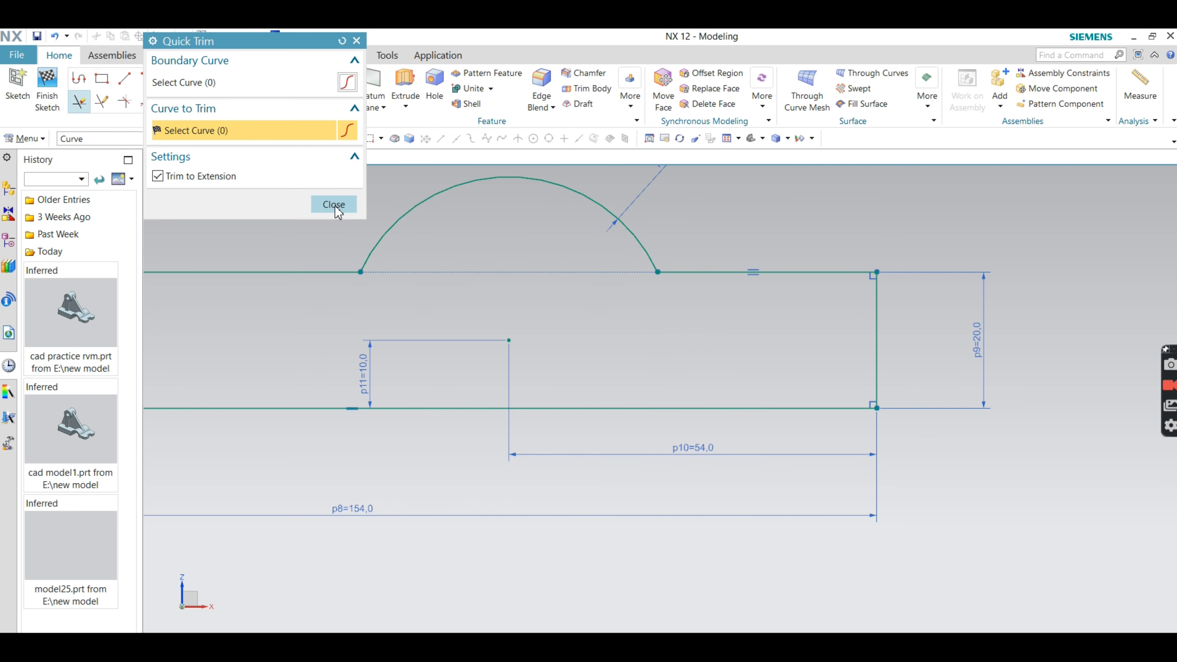
left_click(334, 204)
left_click(47, 88)
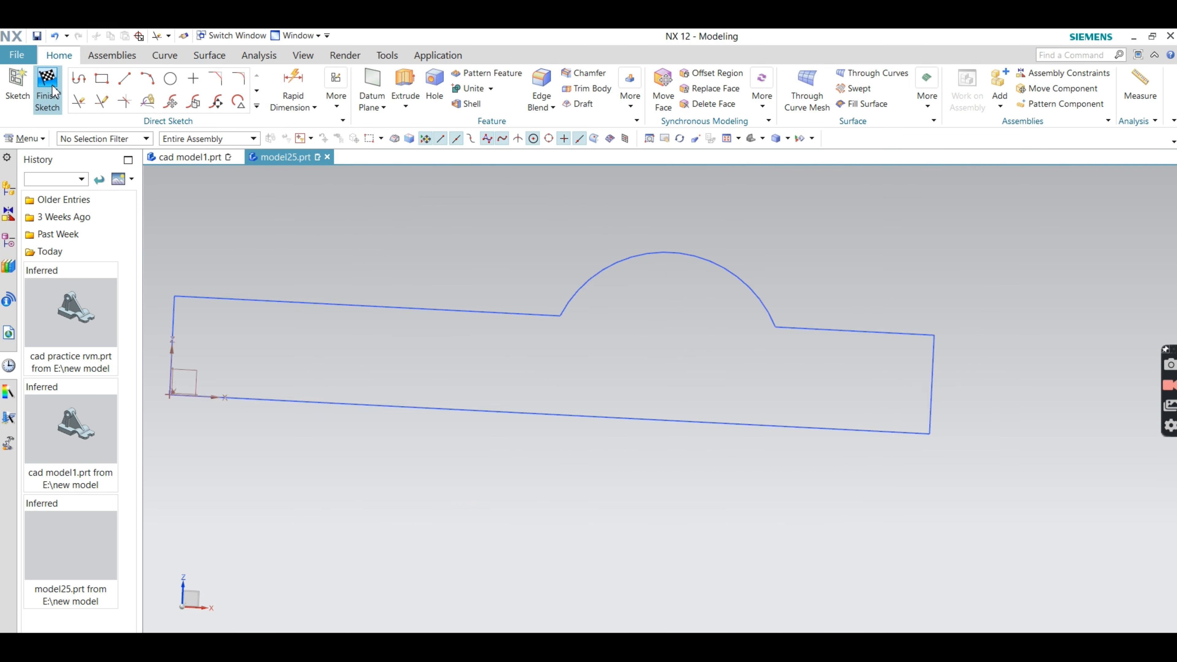
- Start an Extrude of the closed sketch profile with its end limit set to Symmetric Value
left_click(176, 86)
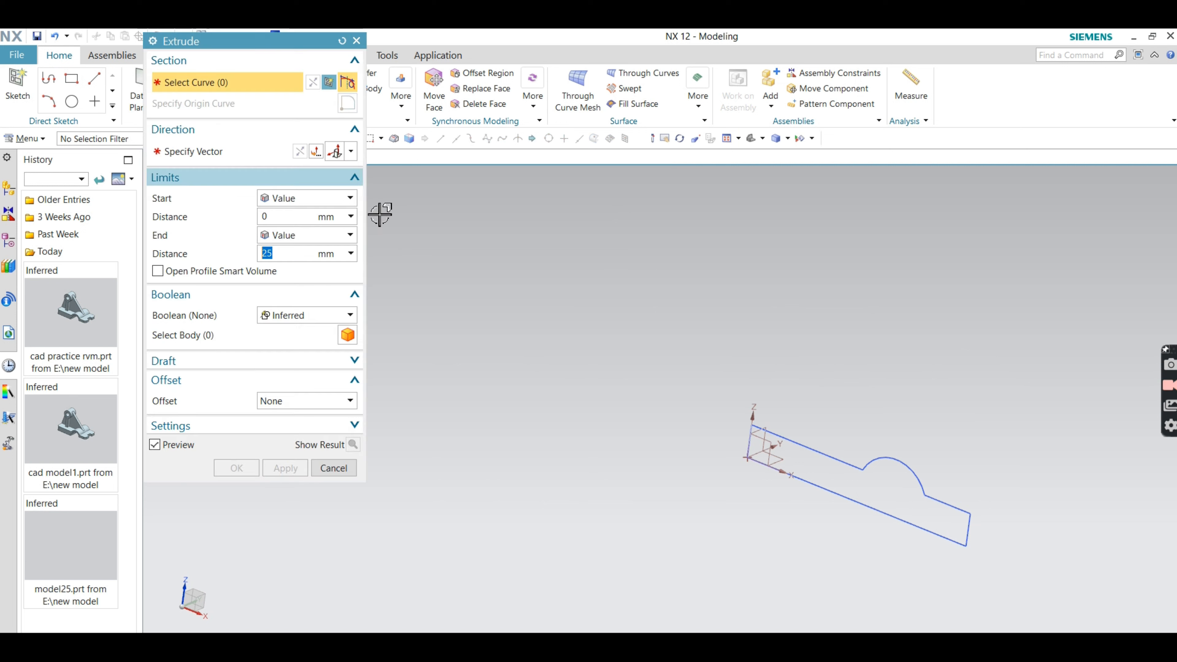
left_click(833, 458)
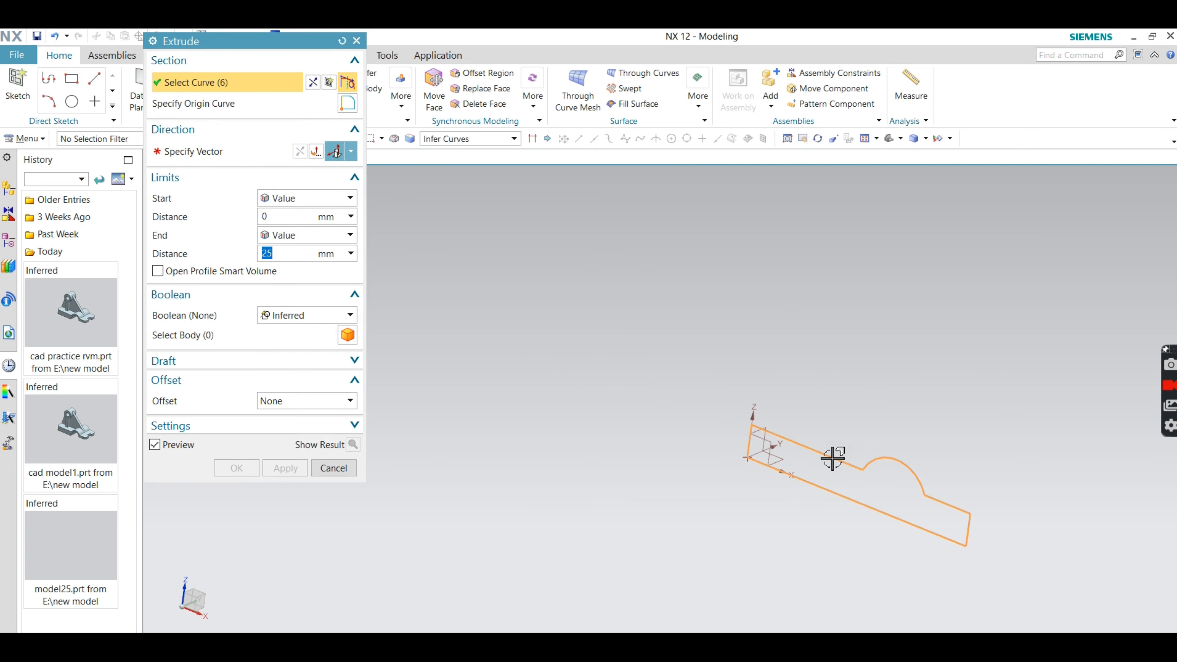
left_click(309, 236)
left_click(307, 267)
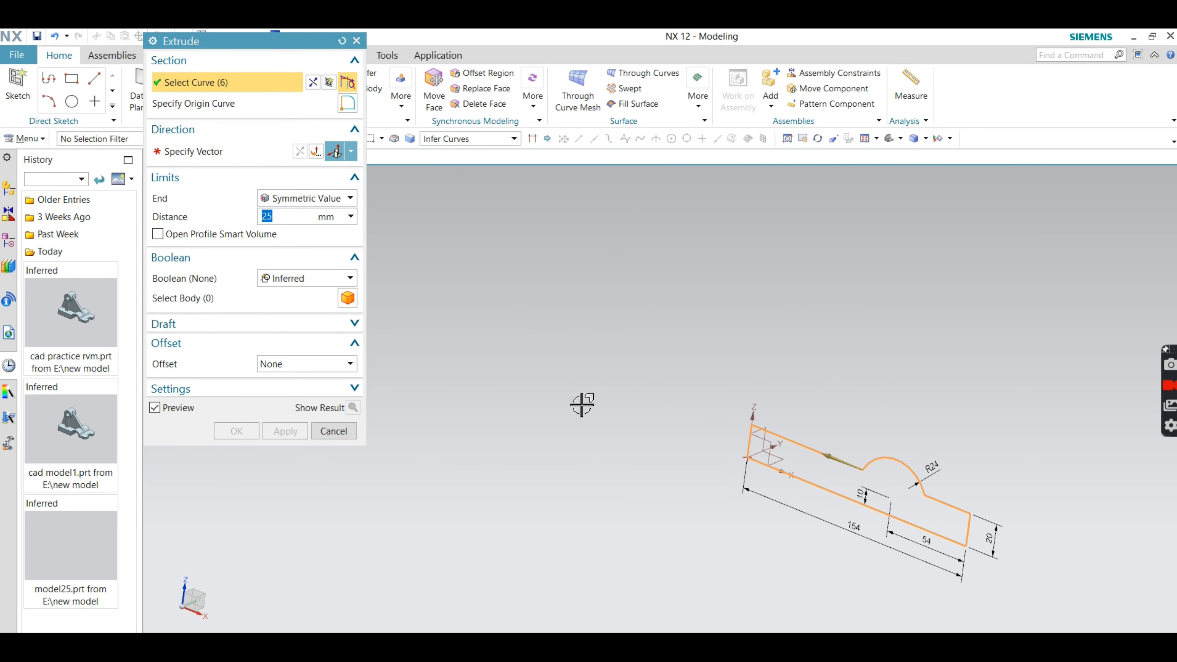
- Specify the extrusion vector perpendicular to the sketch profile, using Symmetric Value as the end limit
left_click(295, 300)
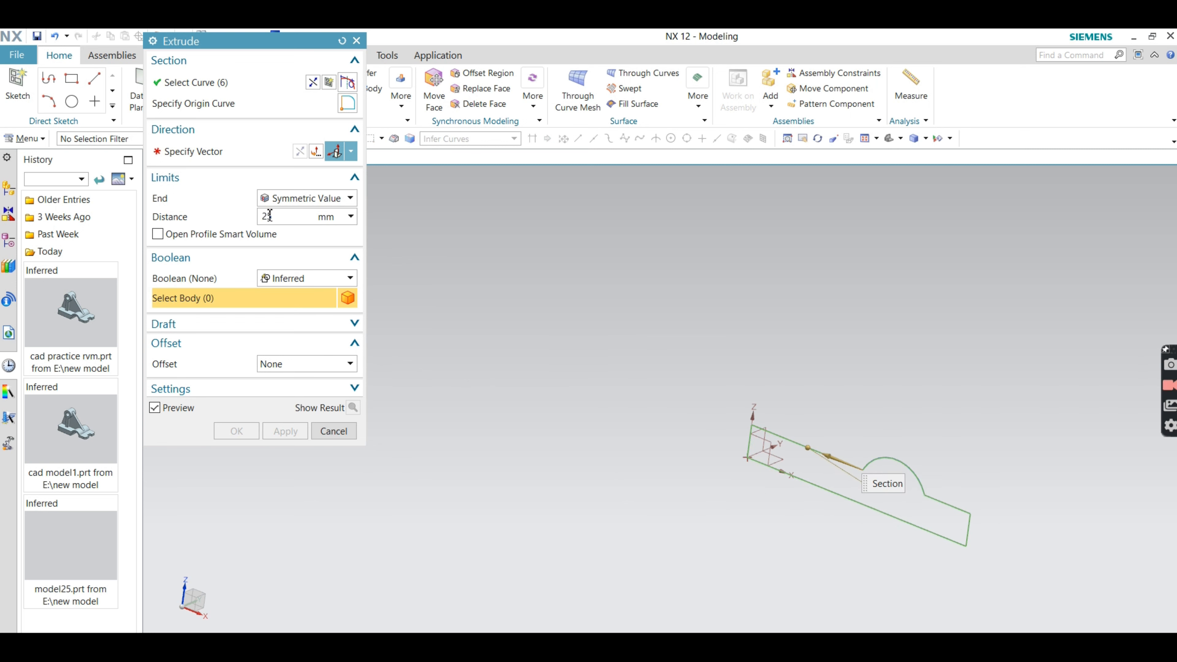
left_click(244, 152)
scroll(833, 445, "up", 2)
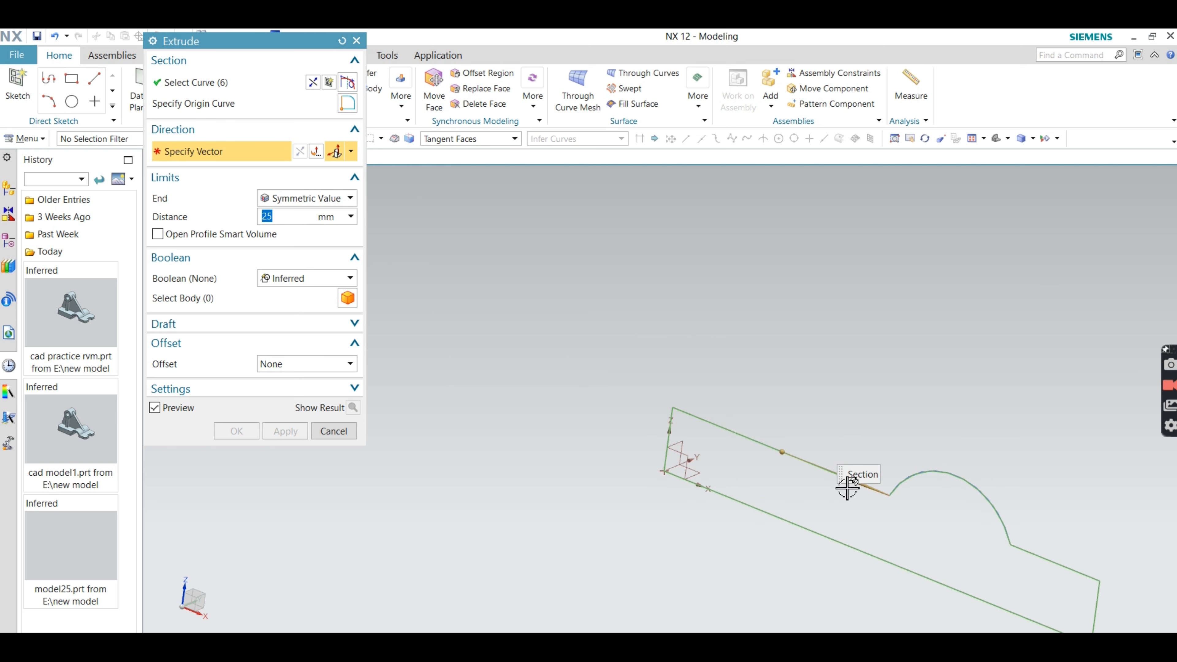
scroll(678, 371, "down", 4)
middle_click_drag(656, 347, 304, 202)
left_click(303, 199)
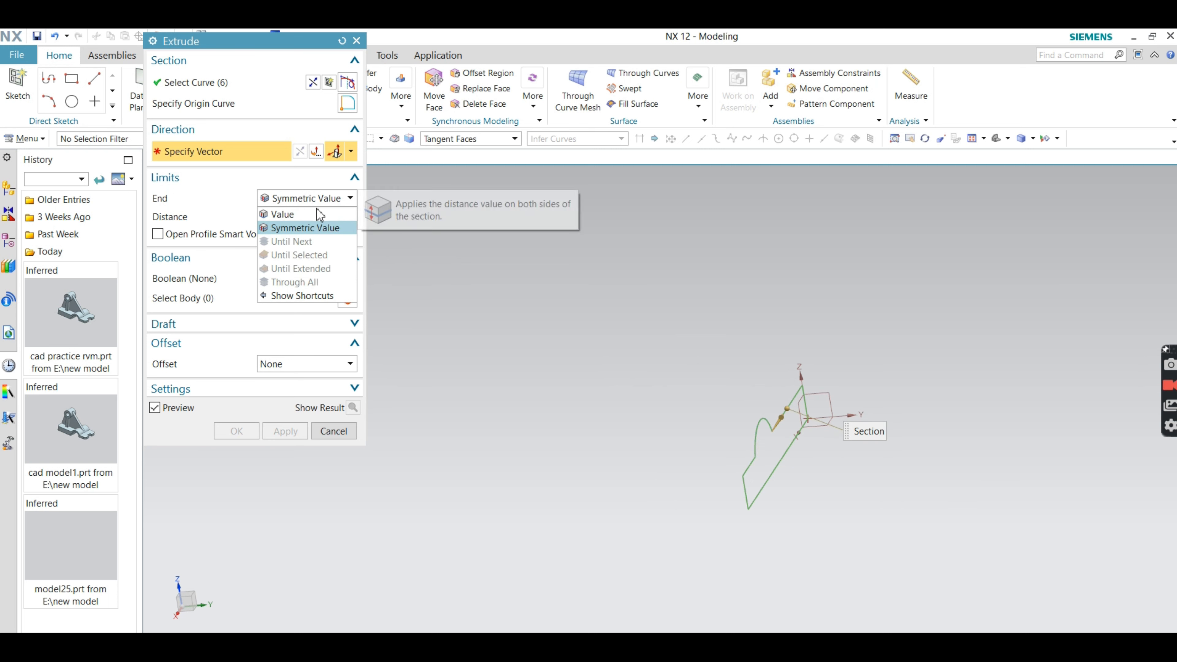
left_click(329, 228)
scroll(429, 265, "up", 3)
scroll(609, 266, "down", 3)
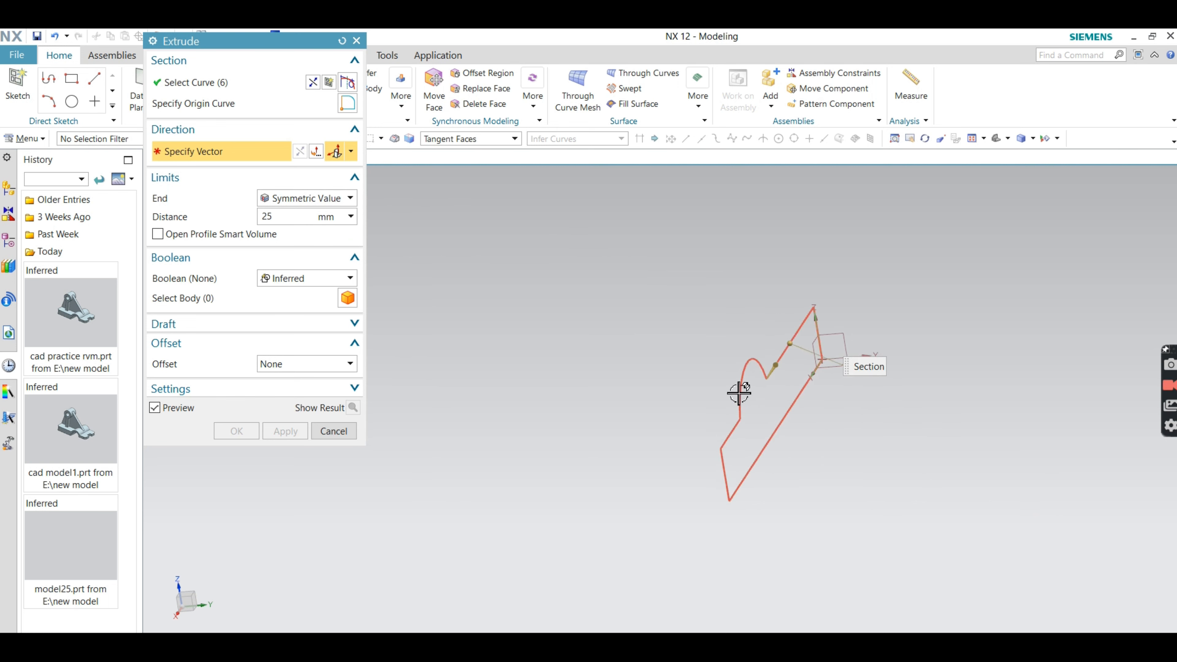
left_click(740, 390)
mouse_move(614, 351)
middle_mouse_down()
mouse_move(631, 358)
mouse_move(614, 344)
middle_mouse_up()
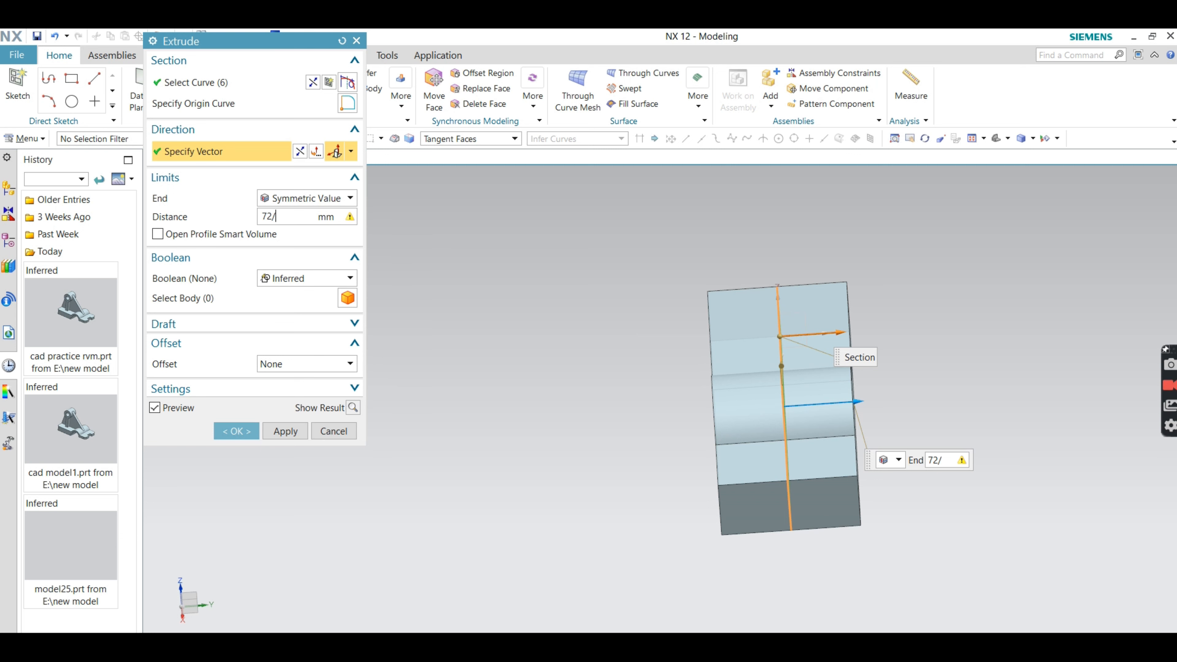
- Set the symmetric extrusion distance to 72/2 mm and create the extruded body
type("2")
key("Return")
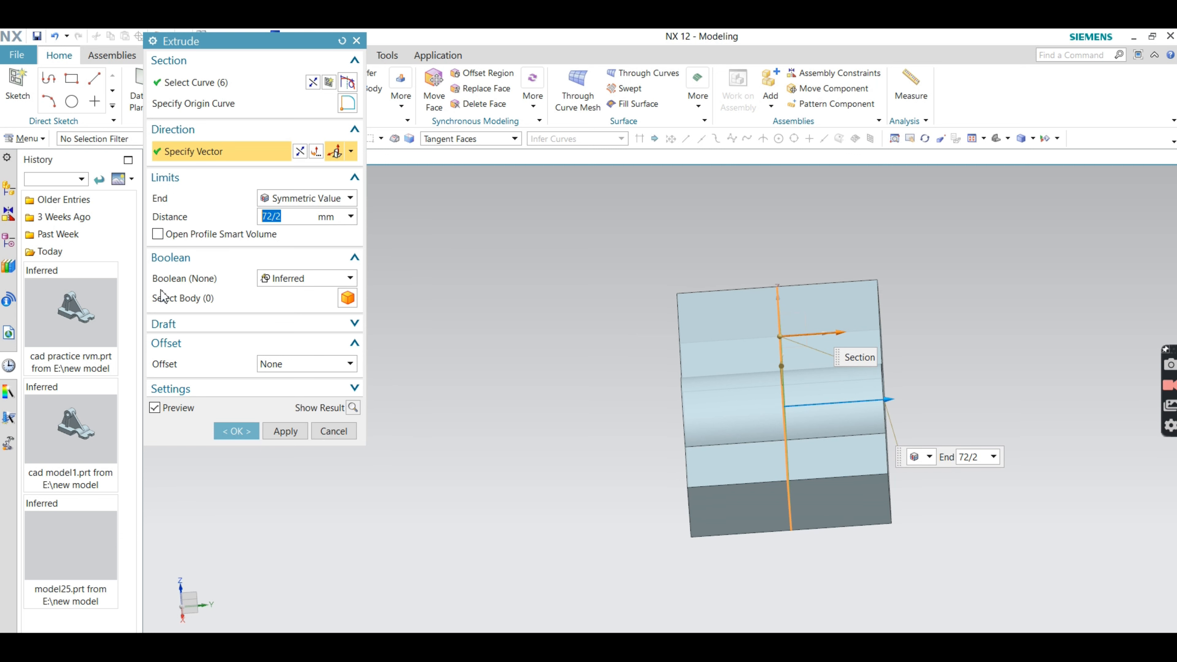
left_click(236, 431)
- Hide the profile sketch that remains displayed on the extruded body
middle_click_drag(444, 405, 400, 264)
right_click(436, 301)
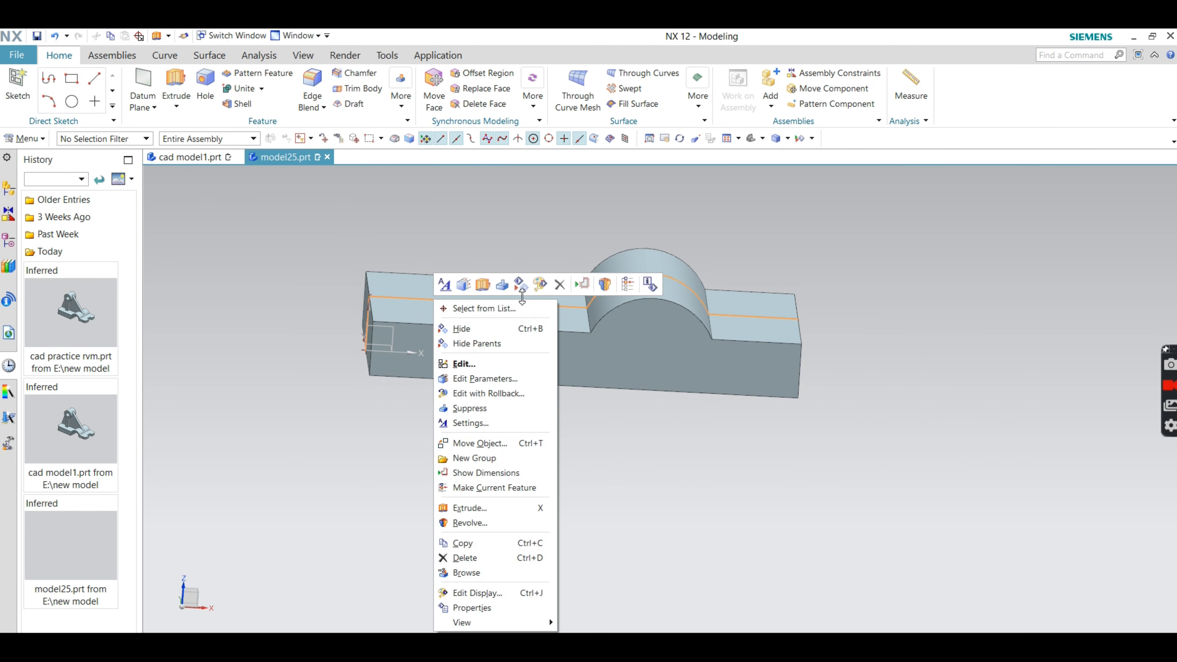
left_click(502, 329)
- Create a new sketch on the body's long front side face, where the arc profile is visible
middle_click_drag(504, 243, 499, 229)
left_click(21, 94)
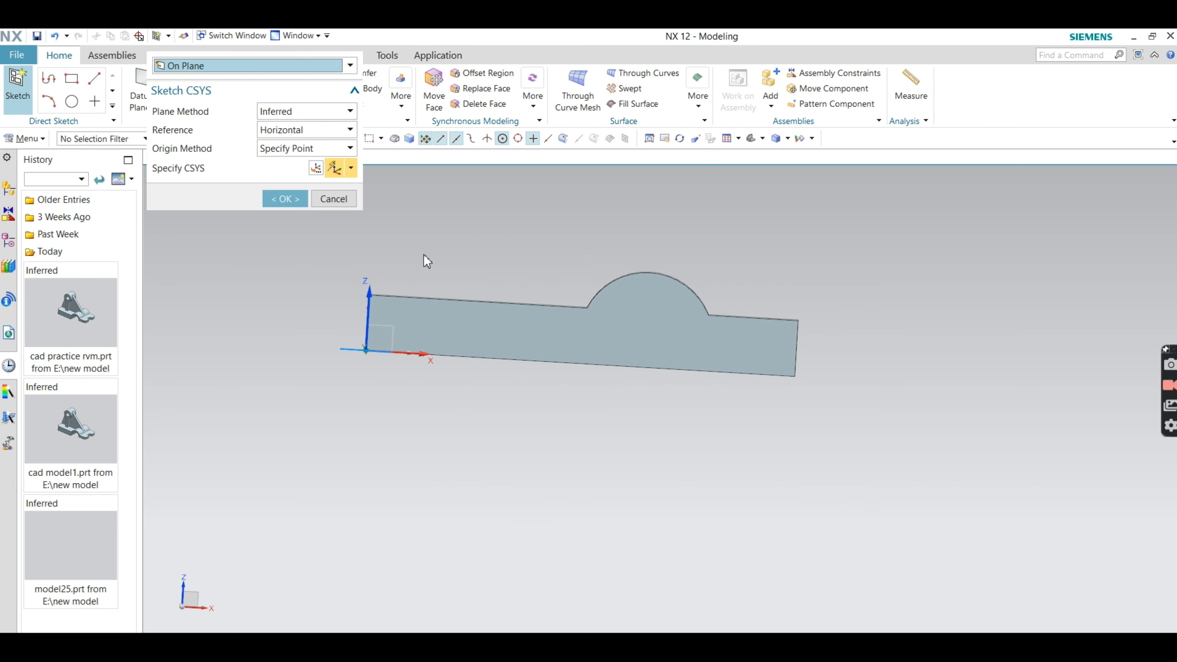
mouse_move(407, 284)
middle_mouse_down()
mouse_move(451, 287)
mouse_move(446, 306)
middle_mouse_up()
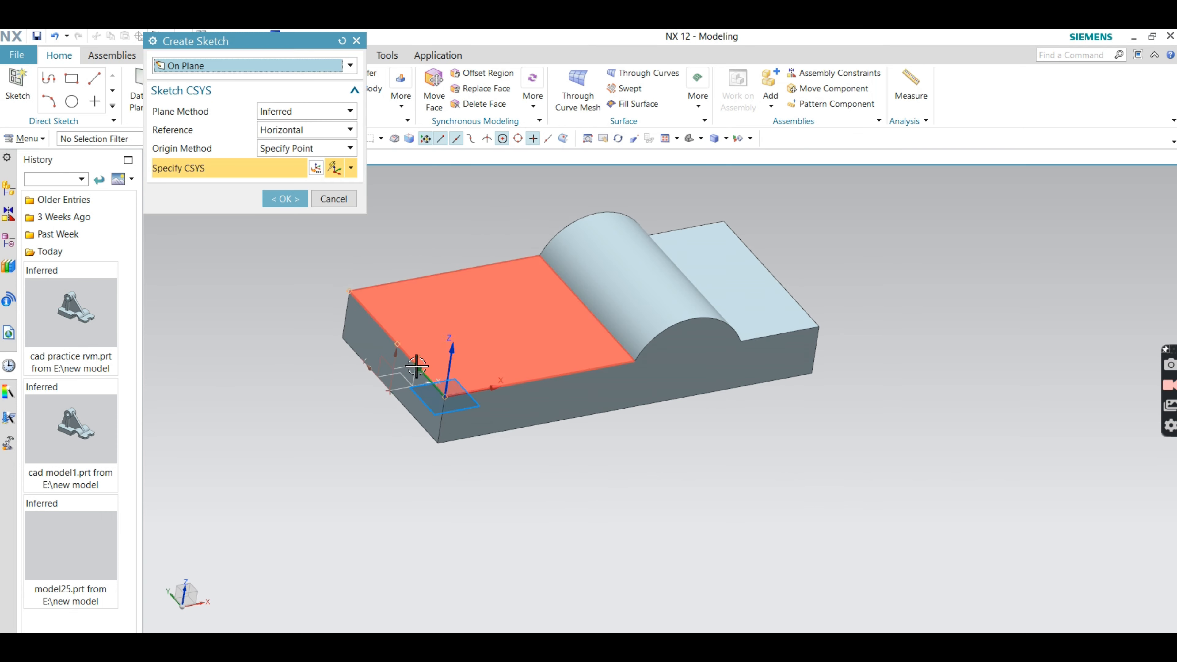
left_click(544, 411)
left_click(285, 198)
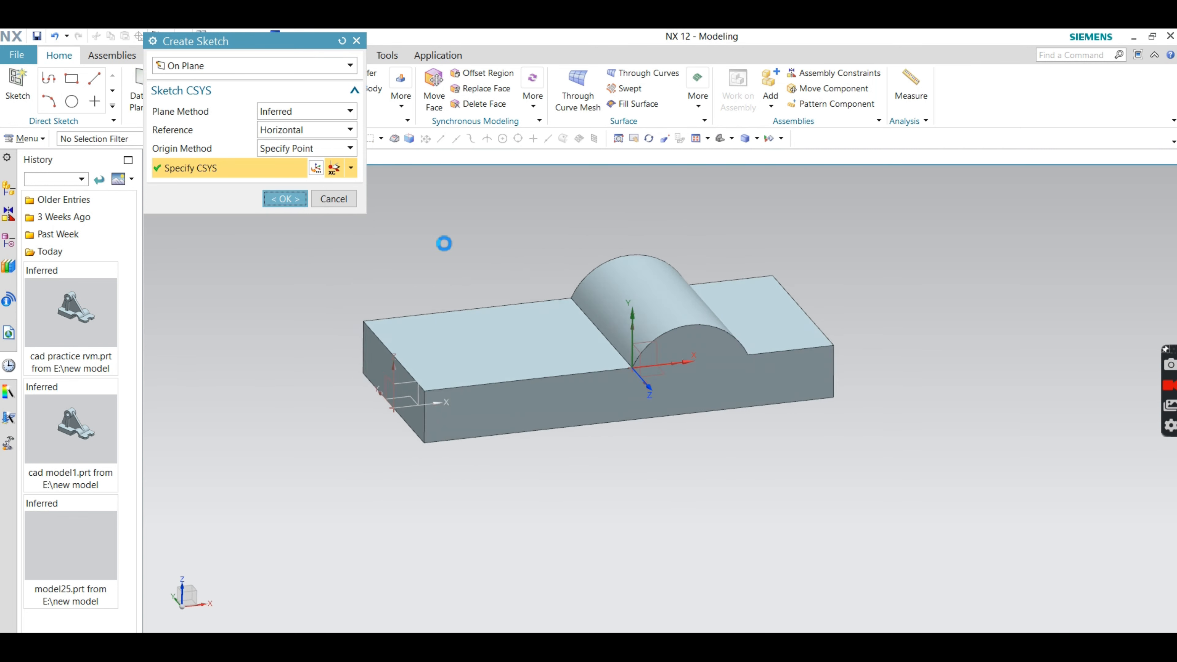
mouse_move(520, 241)
middle_mouse_down("shift")
mouse_move(372, 245)
mouse_move(310, 210)
mouse_move(307, 184)
middle_mouse_up("shift")
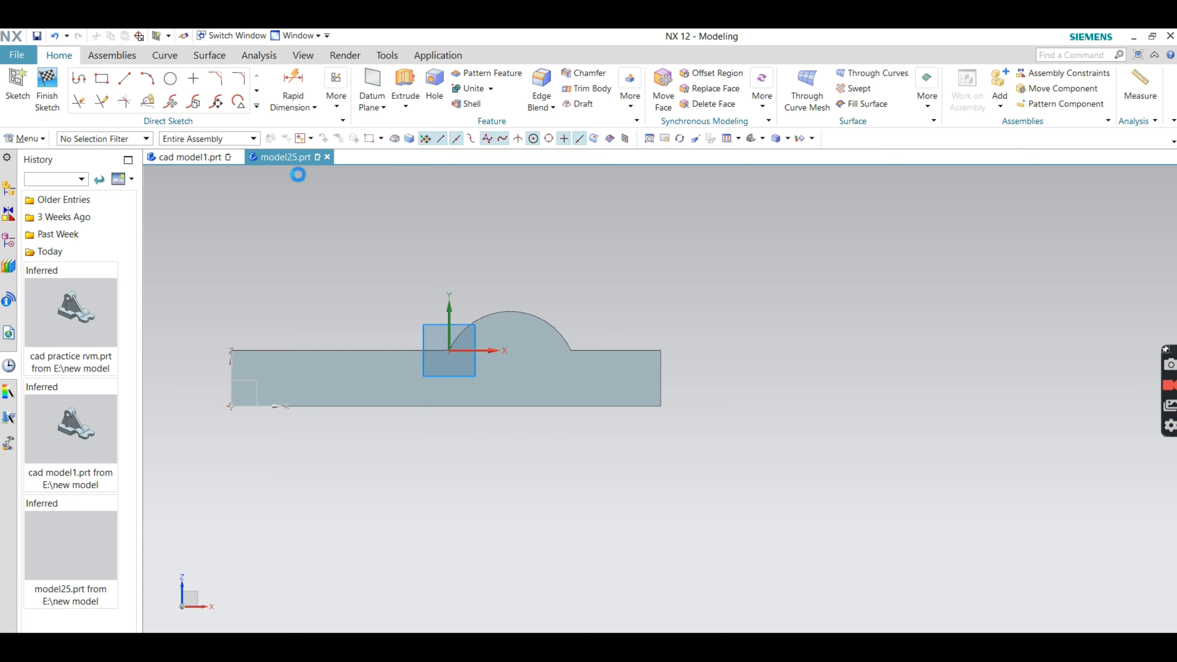
- Sketch a circle about 25 mm in diameter inside the side face, centred below the arc's crest
left_click(170, 79)
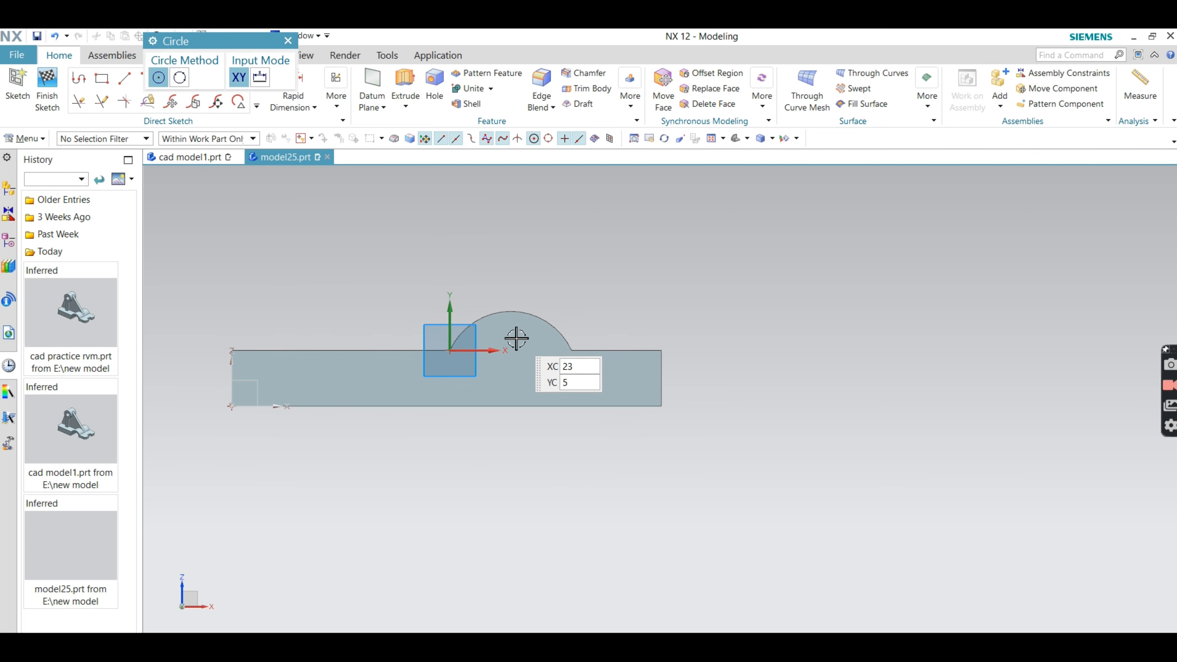
scroll(518, 342, "up", 2)
left_click(511, 368)
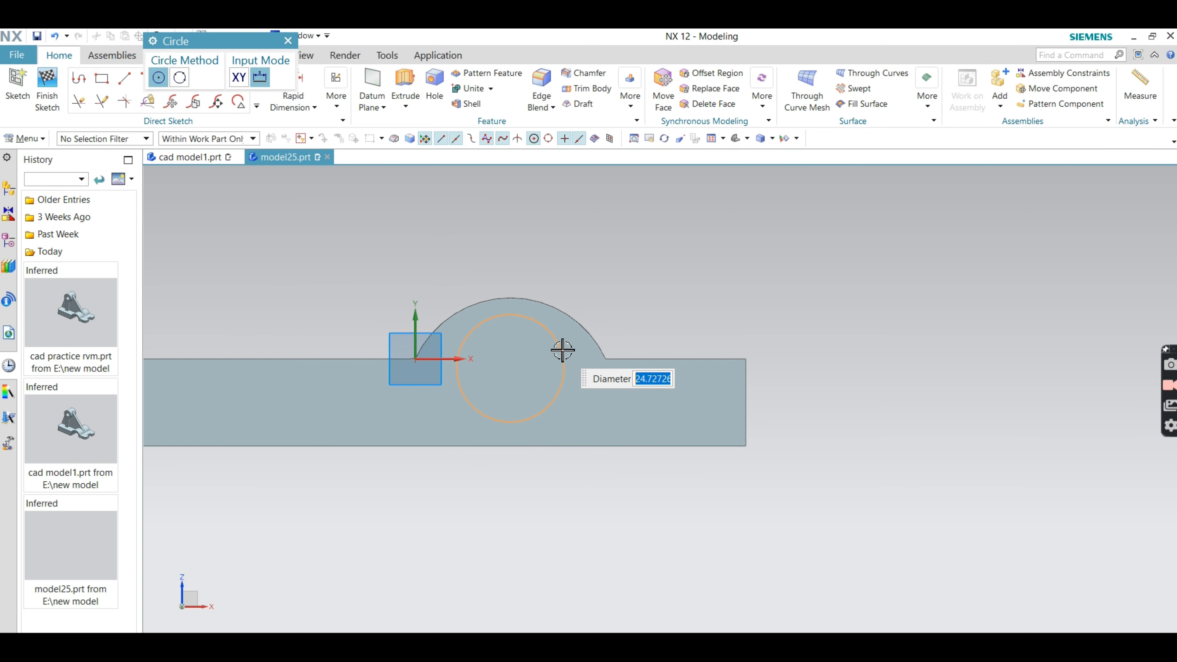
left_click(561, 348)
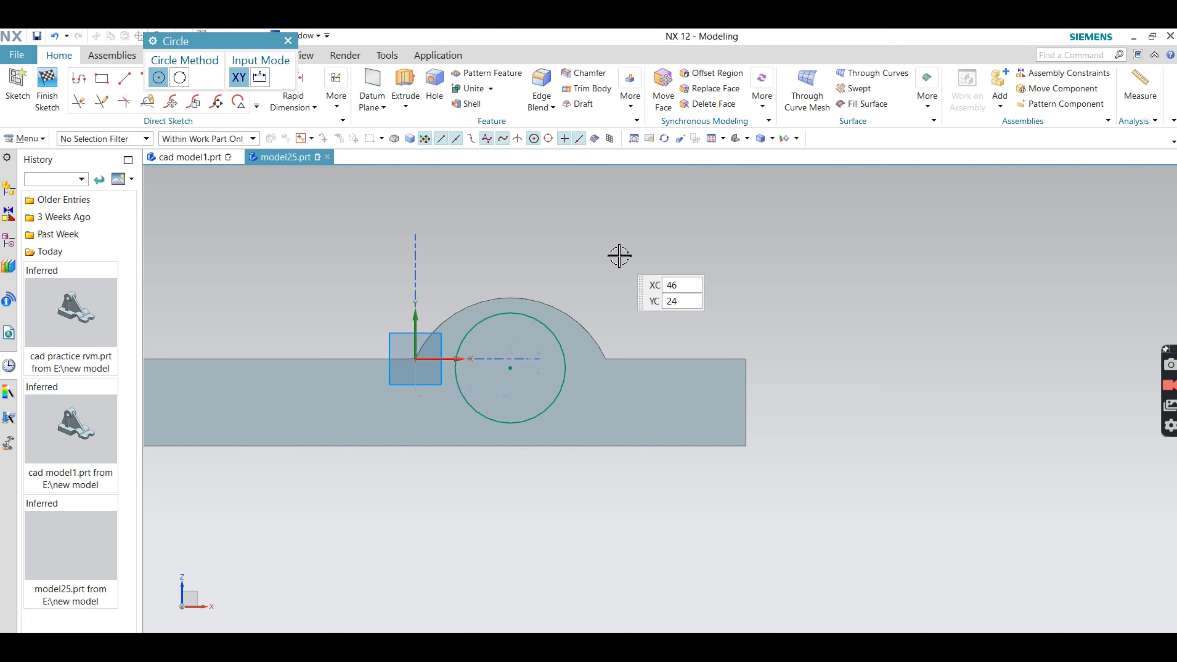
key("Escape")
- Move the circle's diameter dimension clear of the profile, switch it to the Radial method and set the radius to 18 mm
left_click_drag(525, 342, 603, 241)
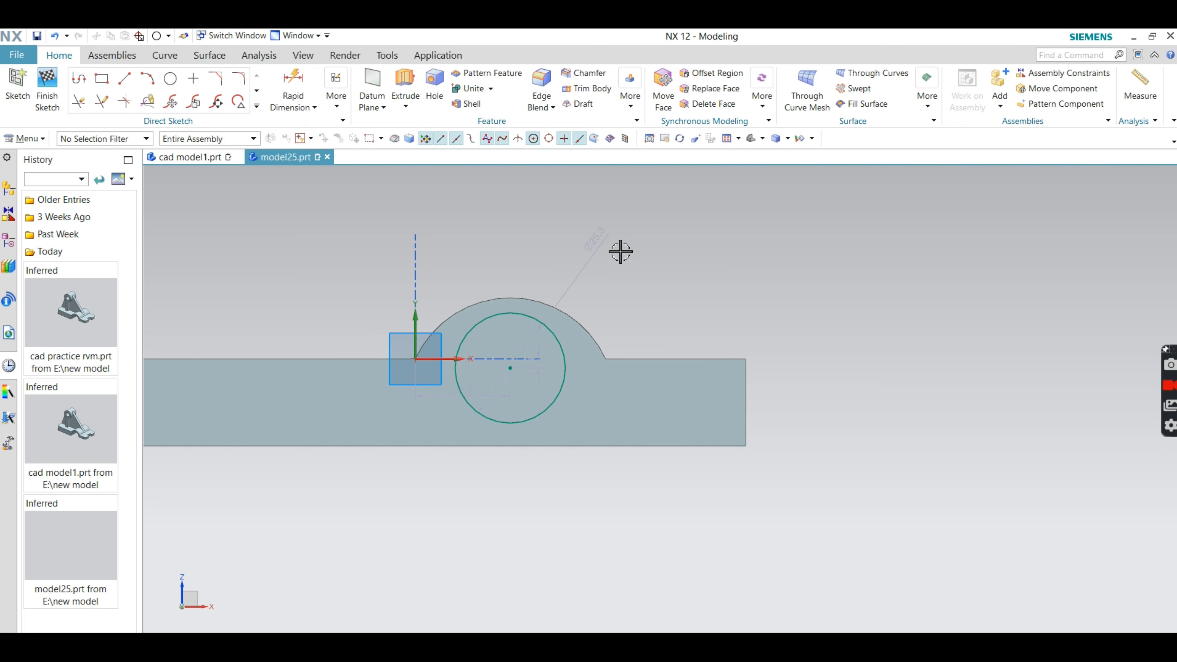
double_click(601, 243)
left_click(325, 177)
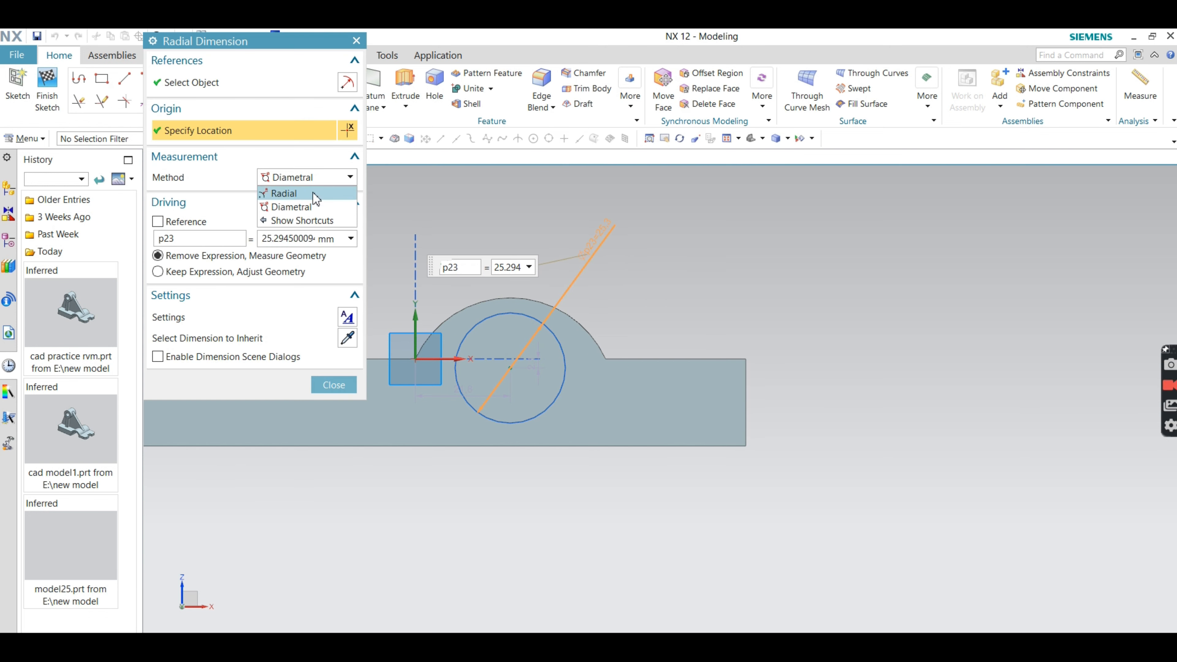
left_click(285, 192)
double_click(268, 242)
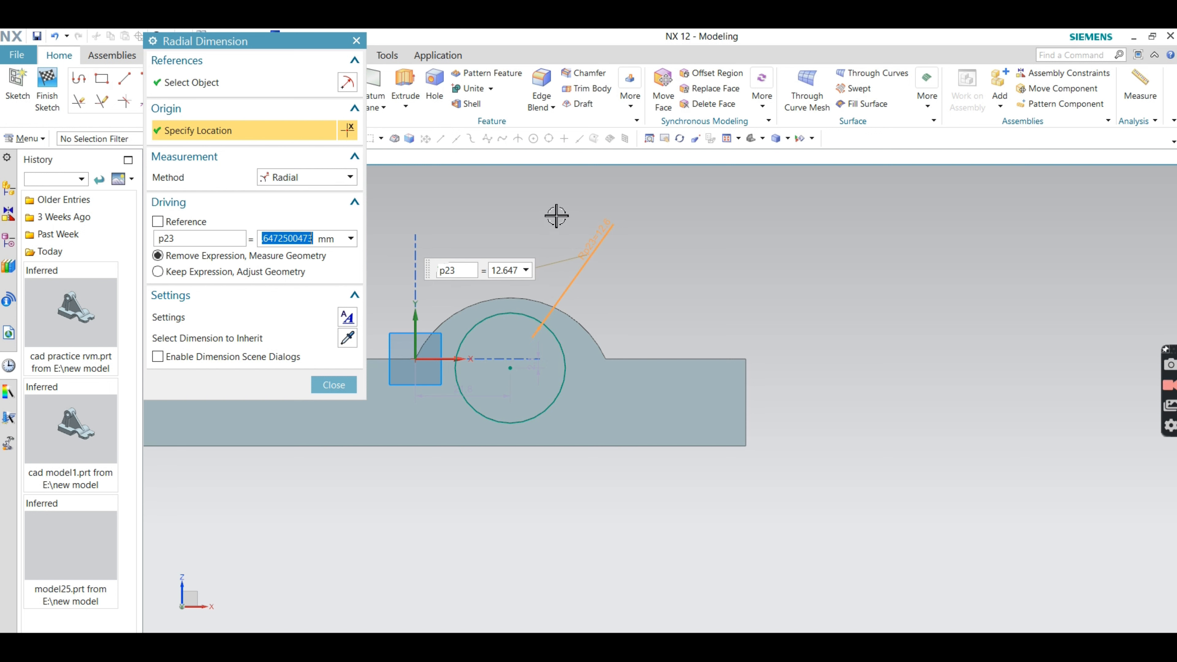
key("BackSpace")
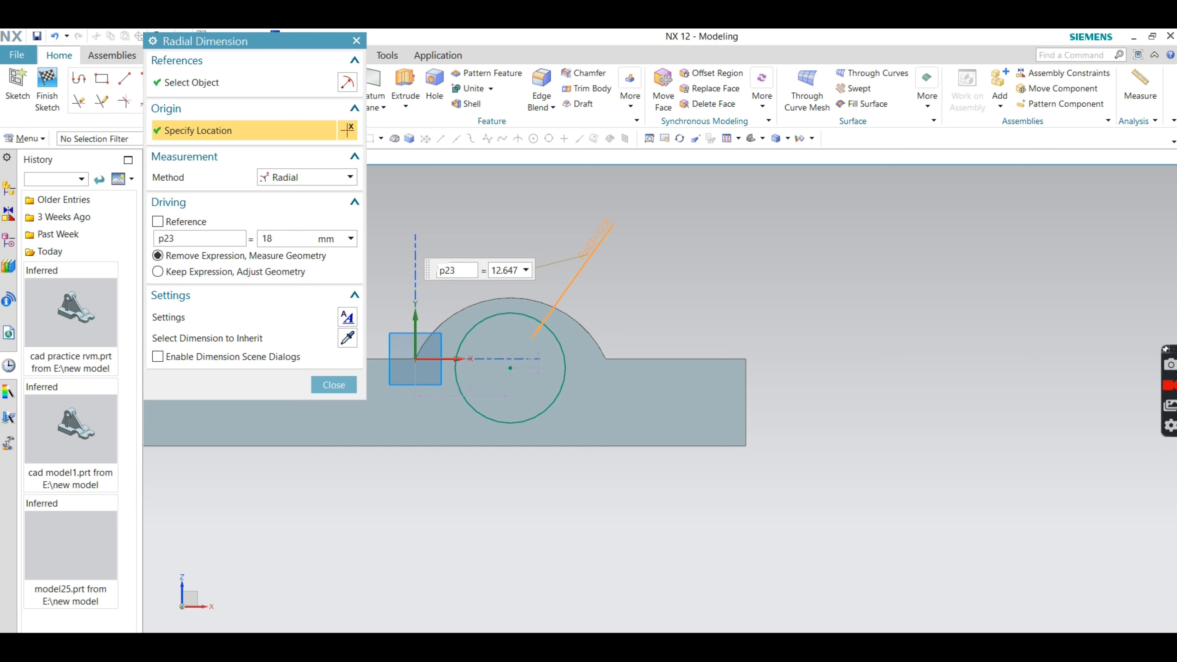
type("18")
key("Return")
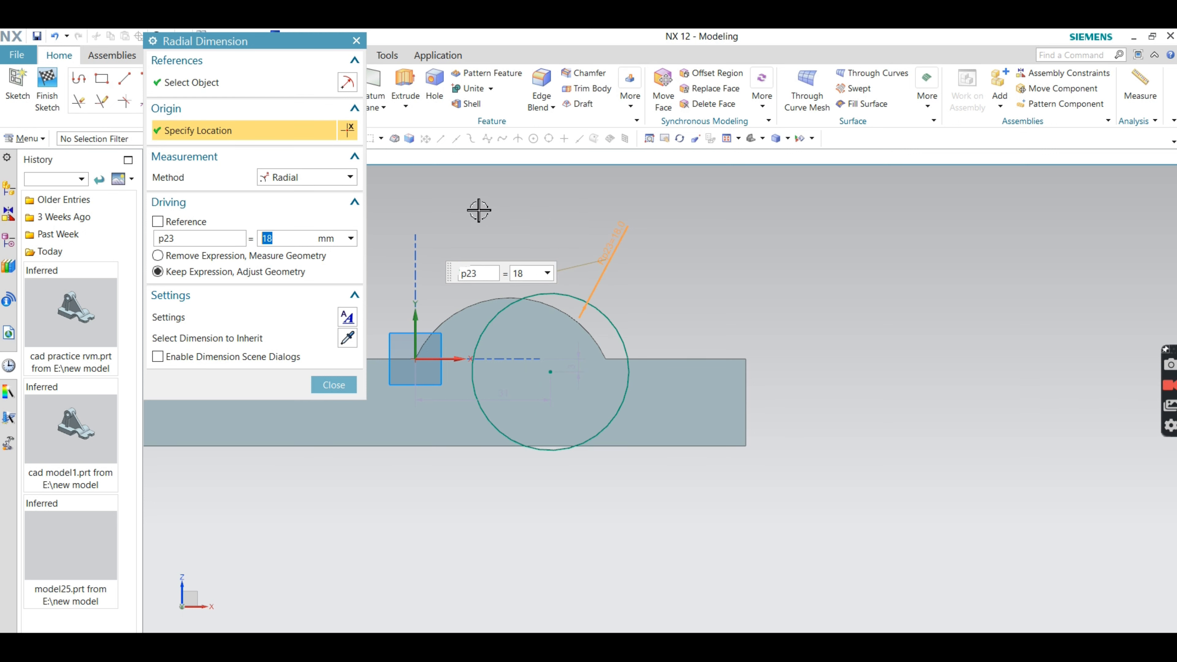
left_click(342, 386)
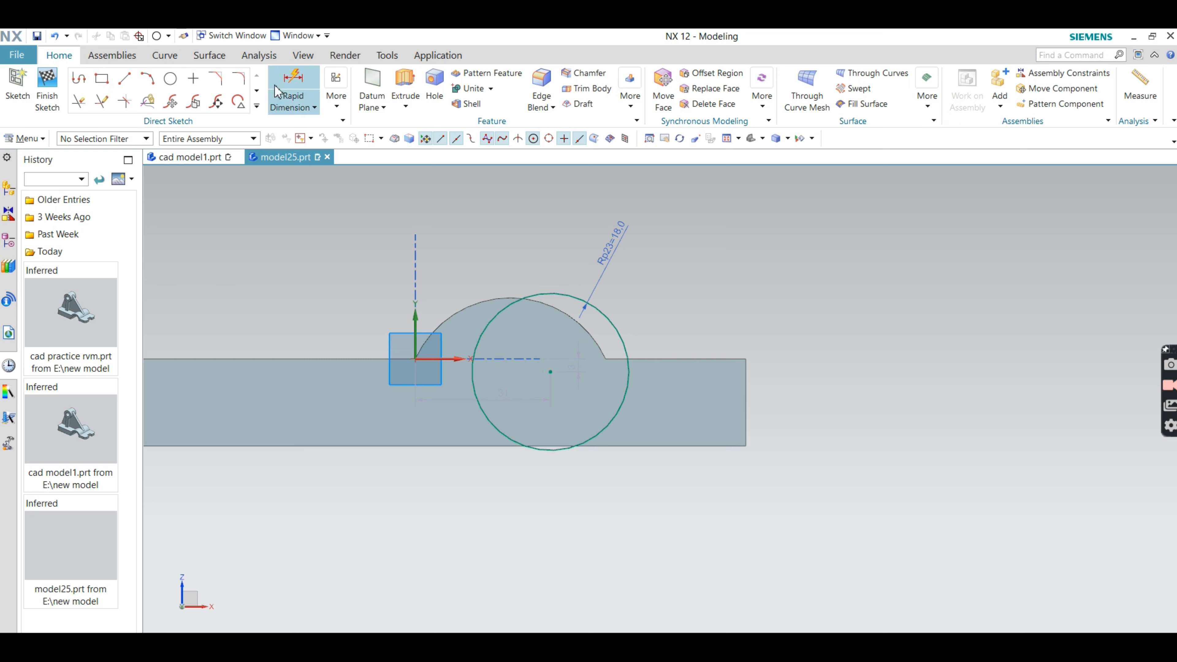
- Dimension the circle's centre horizontally from the body's short vertical end edge nearest the arc at 54 mm
left_click(291, 85)
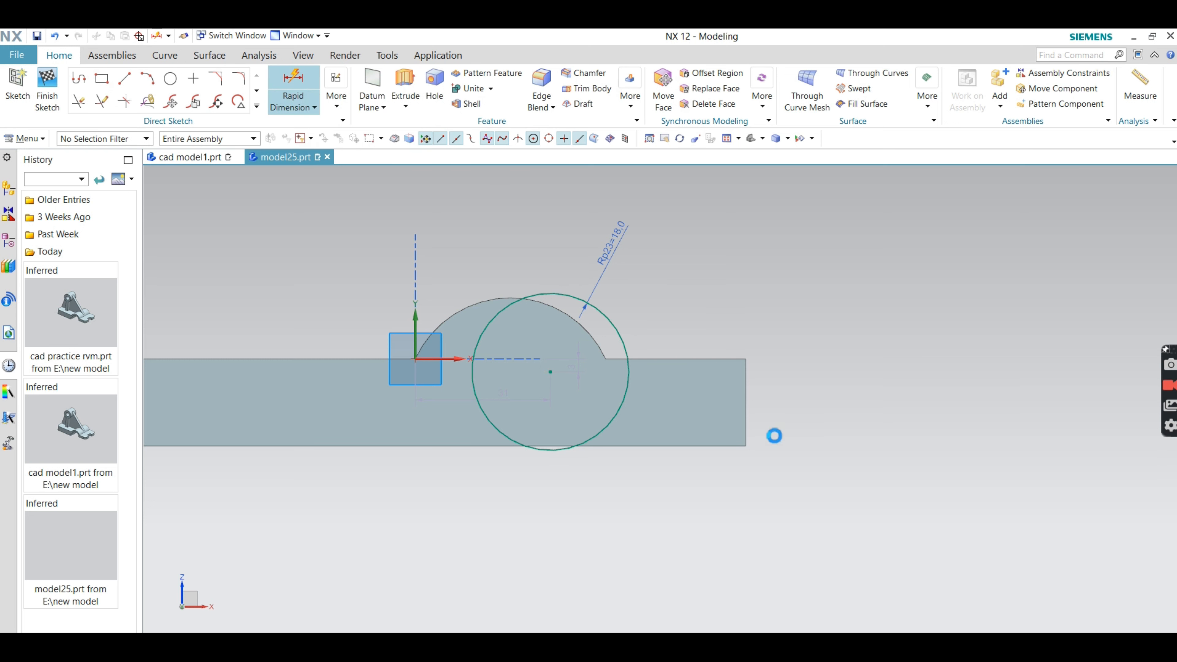
left_click(553, 376)
left_click(747, 395)
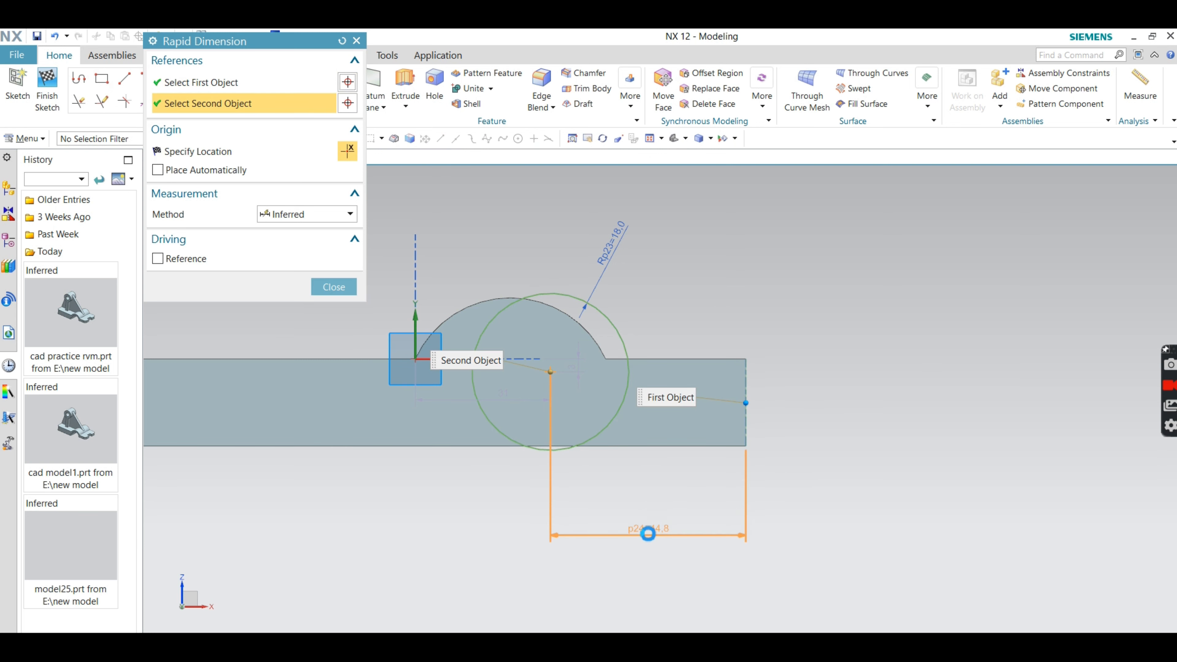
left_click(655, 542)
type("5")
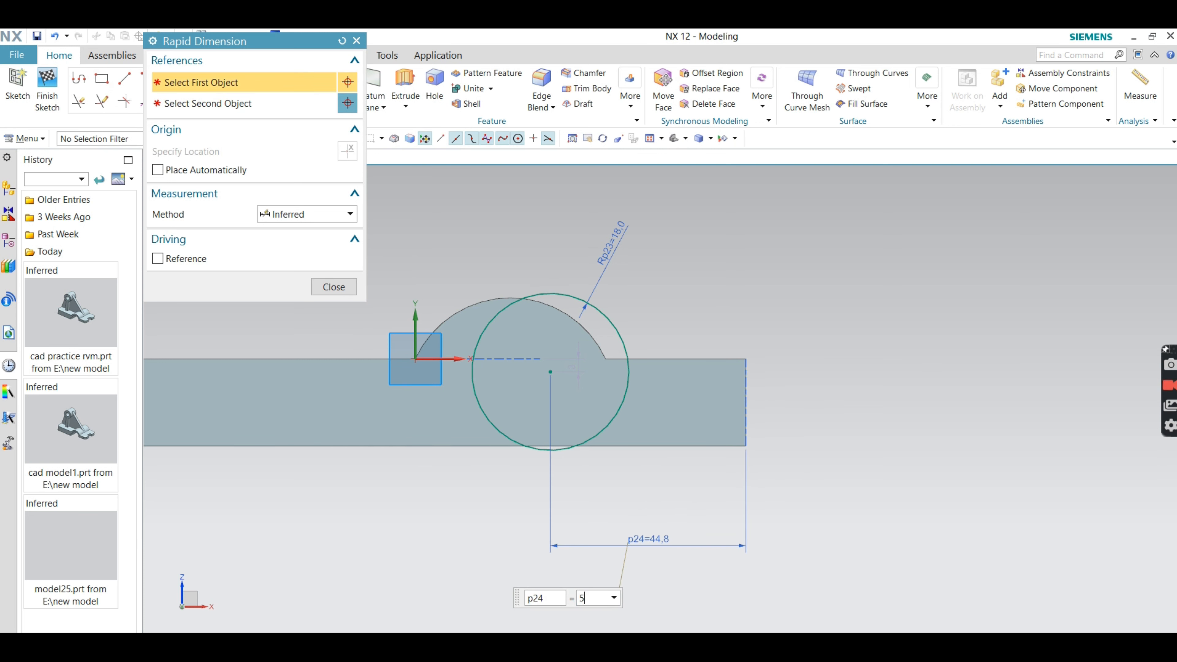
type("4")
key("Return")
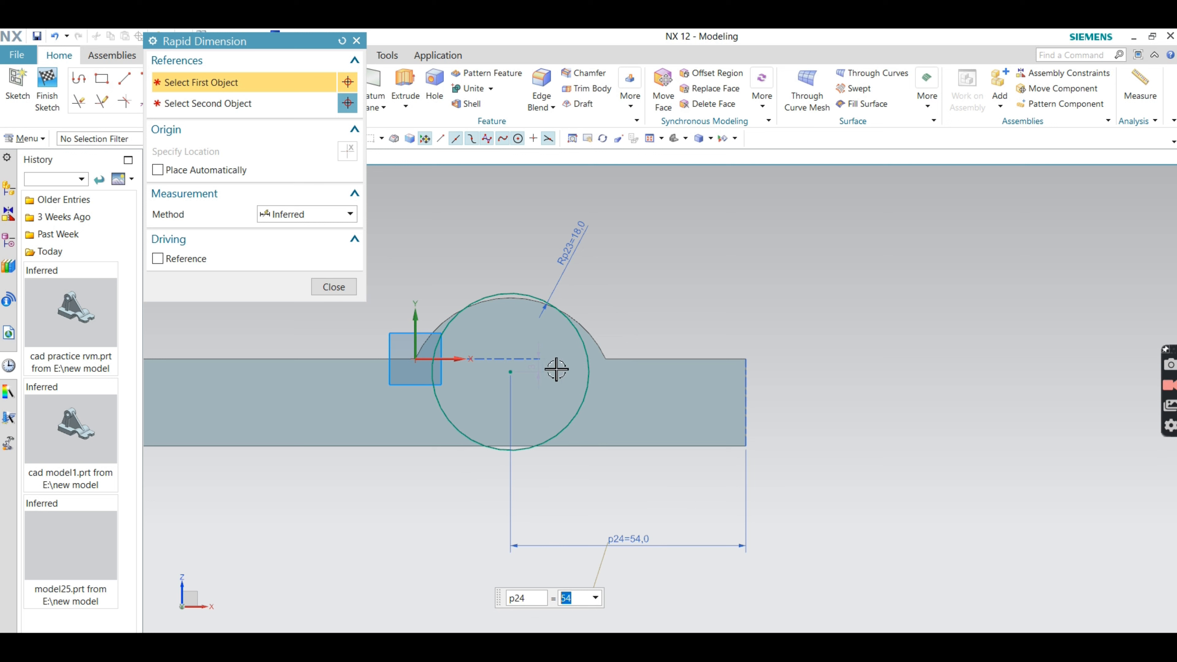
- Dimension the circle's centre vertically from the body's lower edge at 10 mm
left_click(512, 371)
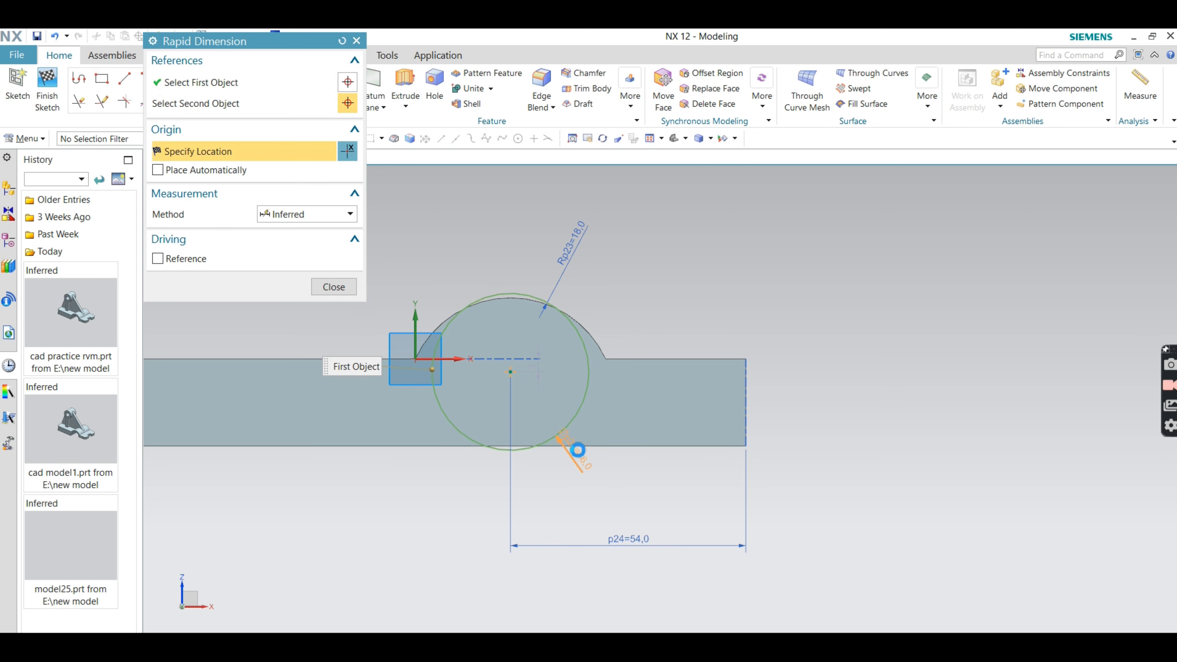
left_click(612, 447)
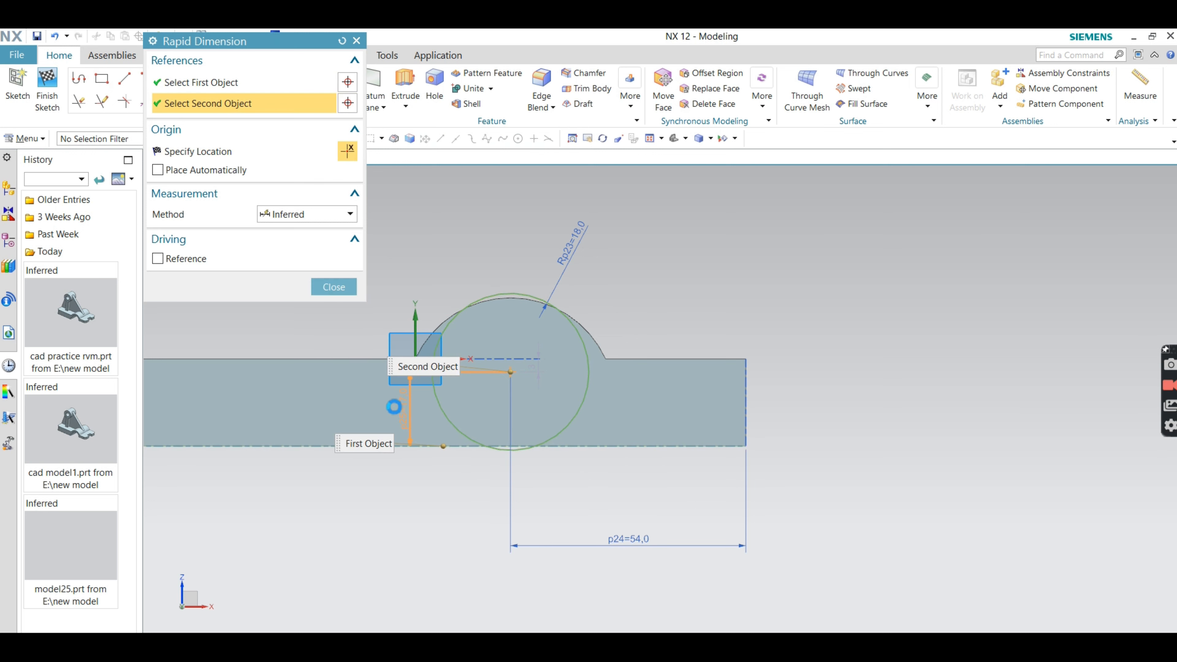
left_click(386, 400)
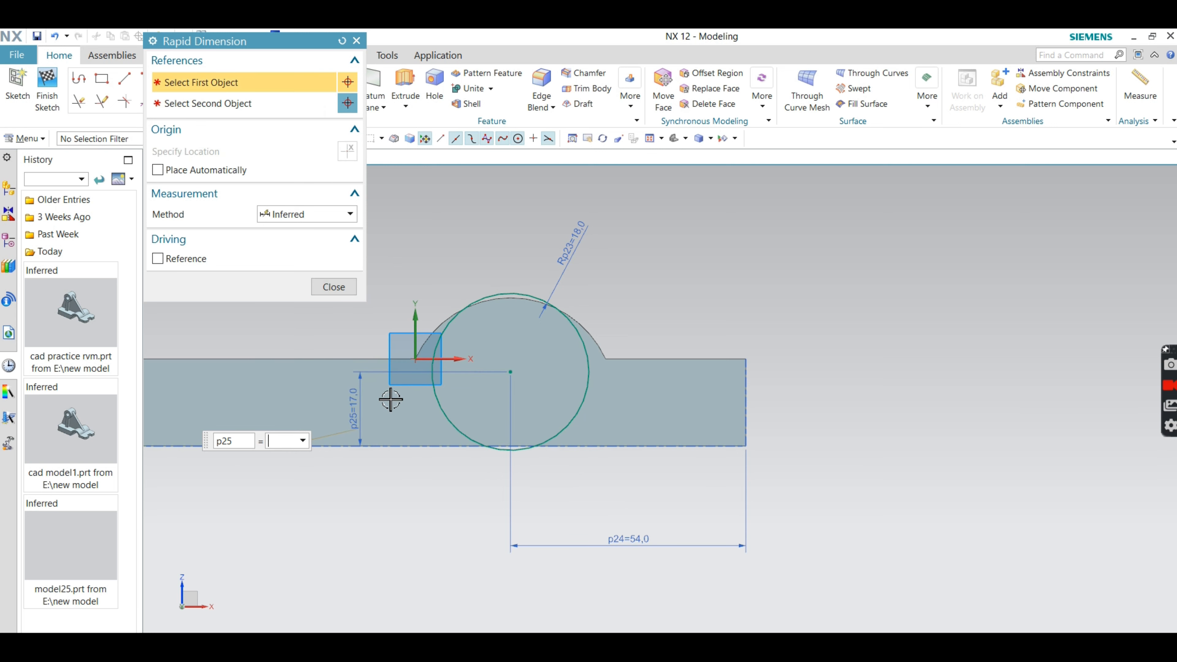
type("10")
key("Return")
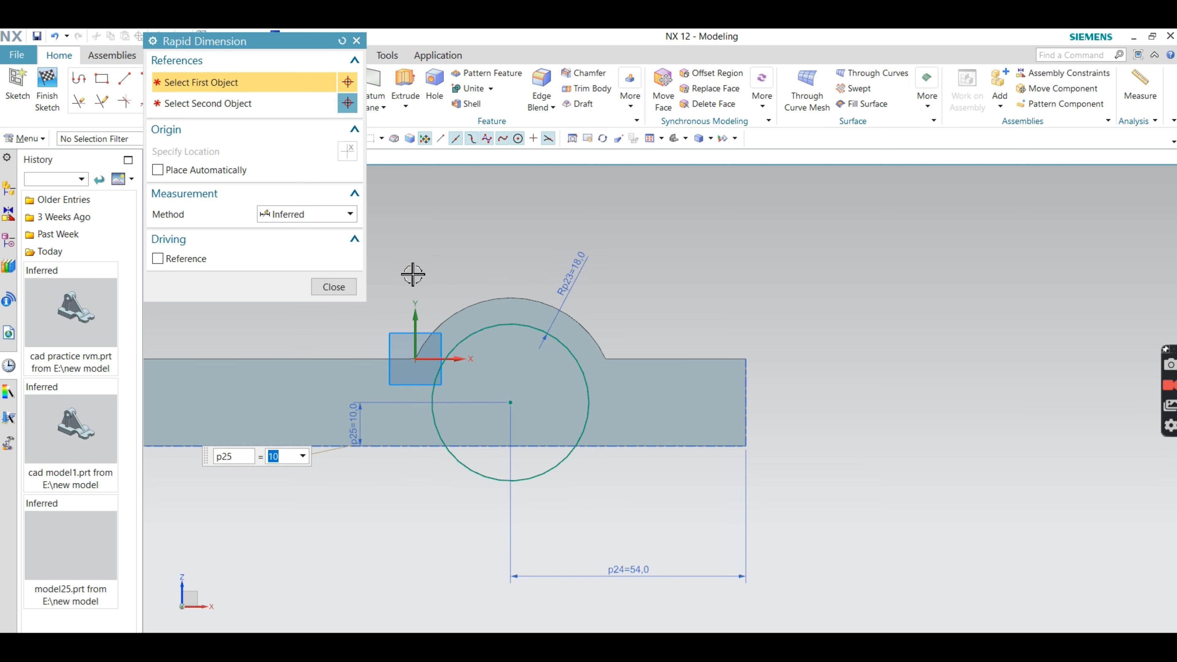
left_click(332, 287)
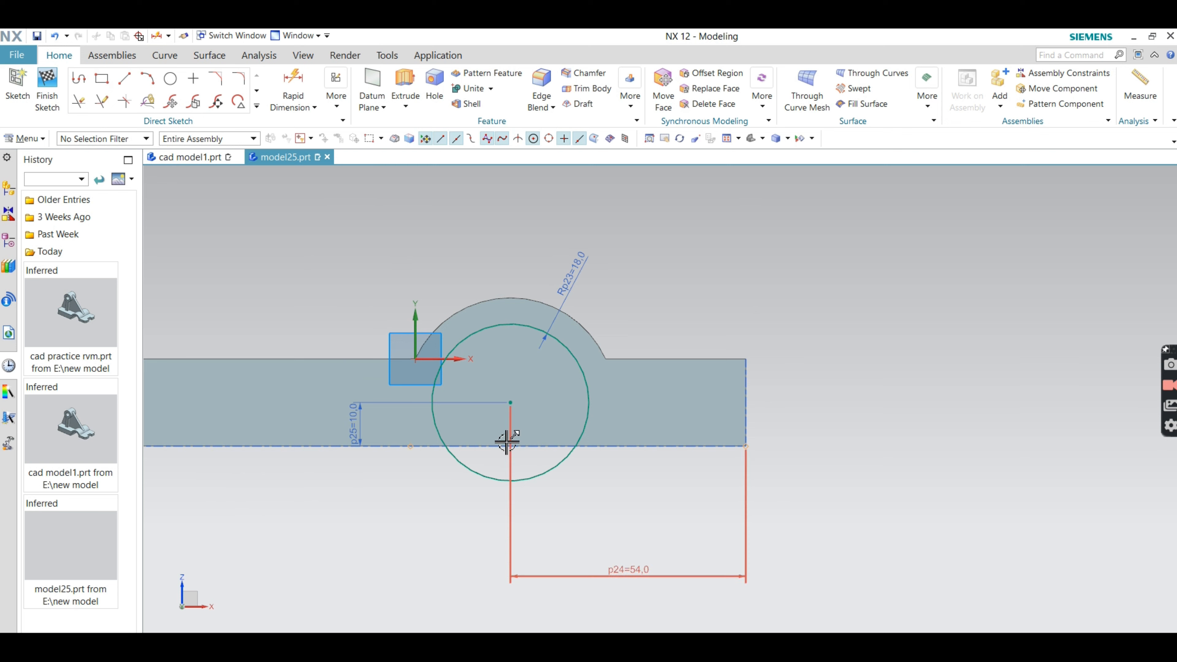
- Draw a rectangle 54+18+6 (78) mm wide and 10 mm high from the face's lower corner, extending across the circle
scroll(465, 425, "down", 1)
left_click(102, 78)
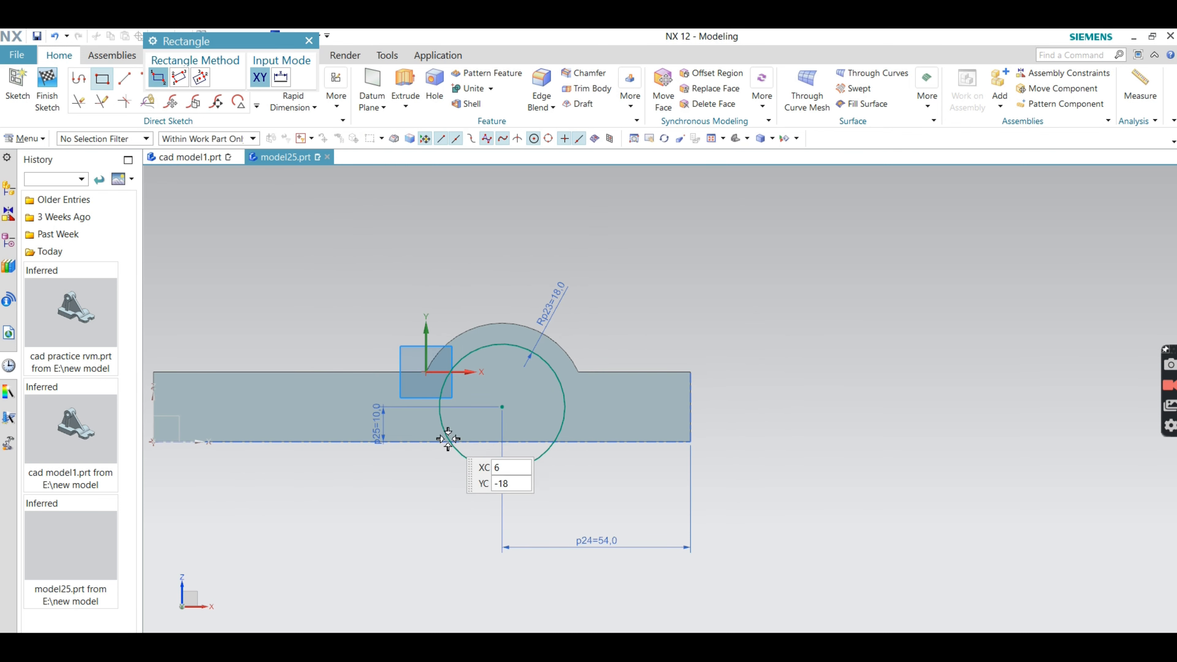
scroll(447, 440, "up", 3)
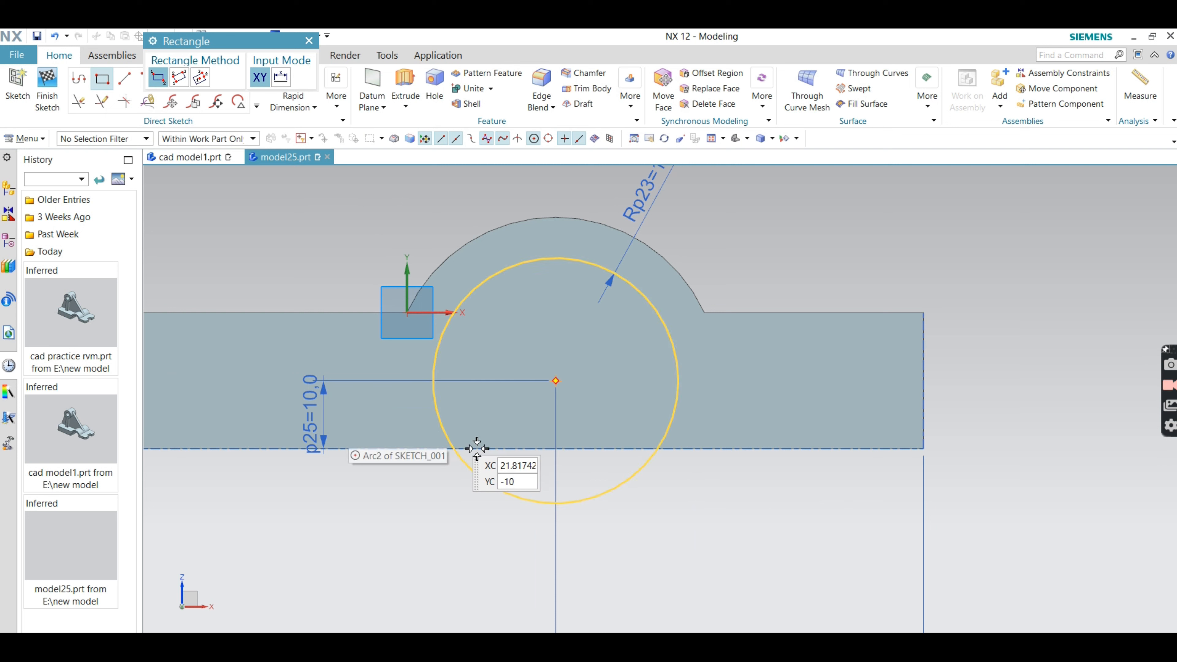
left_click(922, 450)
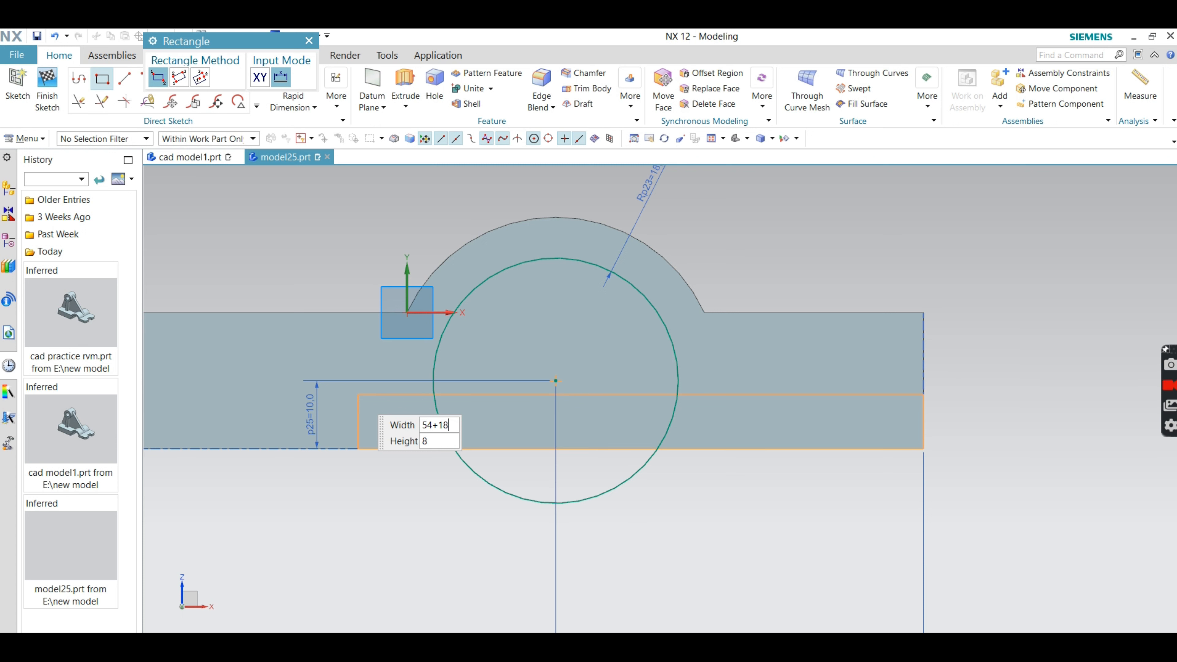
type("6")
key("Tab")
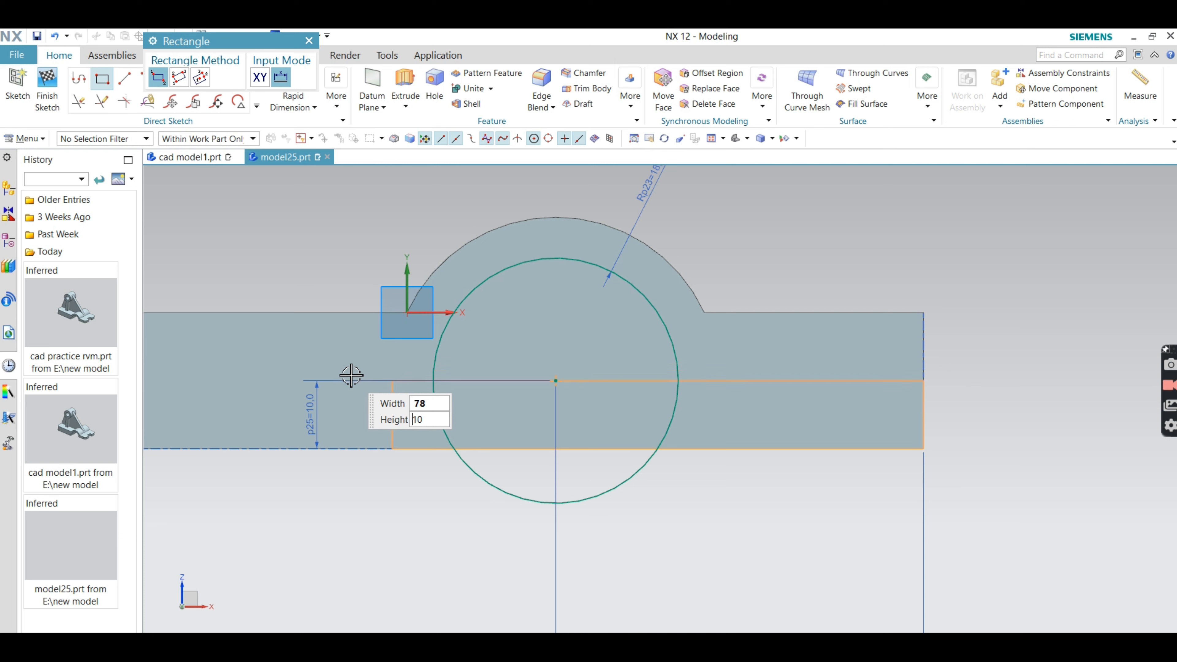
type("10")
key("Tab")
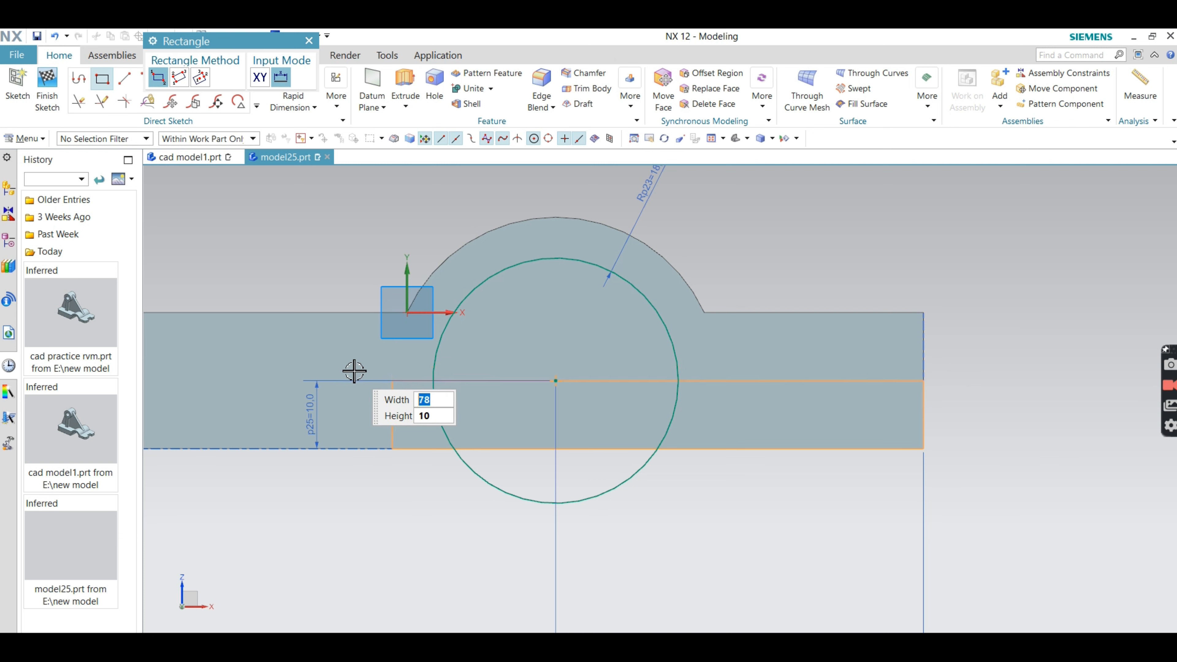
left_click(354, 371)
scroll(327, 232, "down", 1)
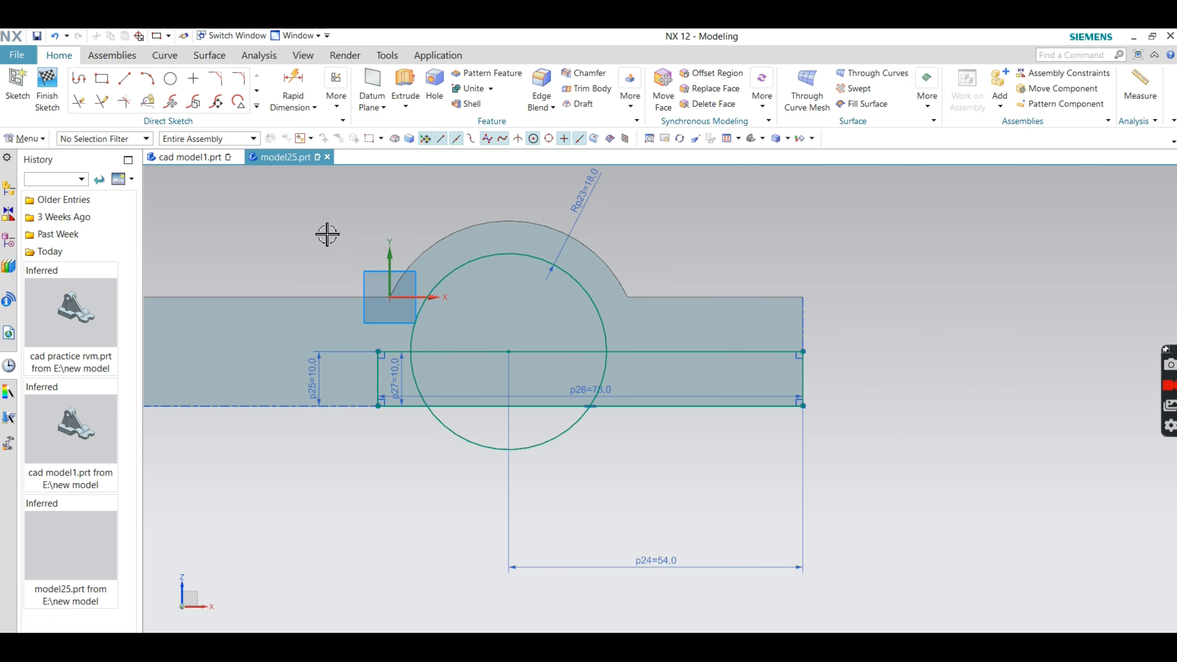
- Move the 54 mm and rectangle height dimensions clear, and trim the circle's lower half and the rectangle's upper edge inside the circle
left_click_drag(665, 561, 673, 491)
mouse_move(410, 389)
left_mouse_down()
mouse_move(400, 373)
mouse_move(385, 380)
mouse_move(373, 453)
mouse_move(336, 500)
left_mouse_up()
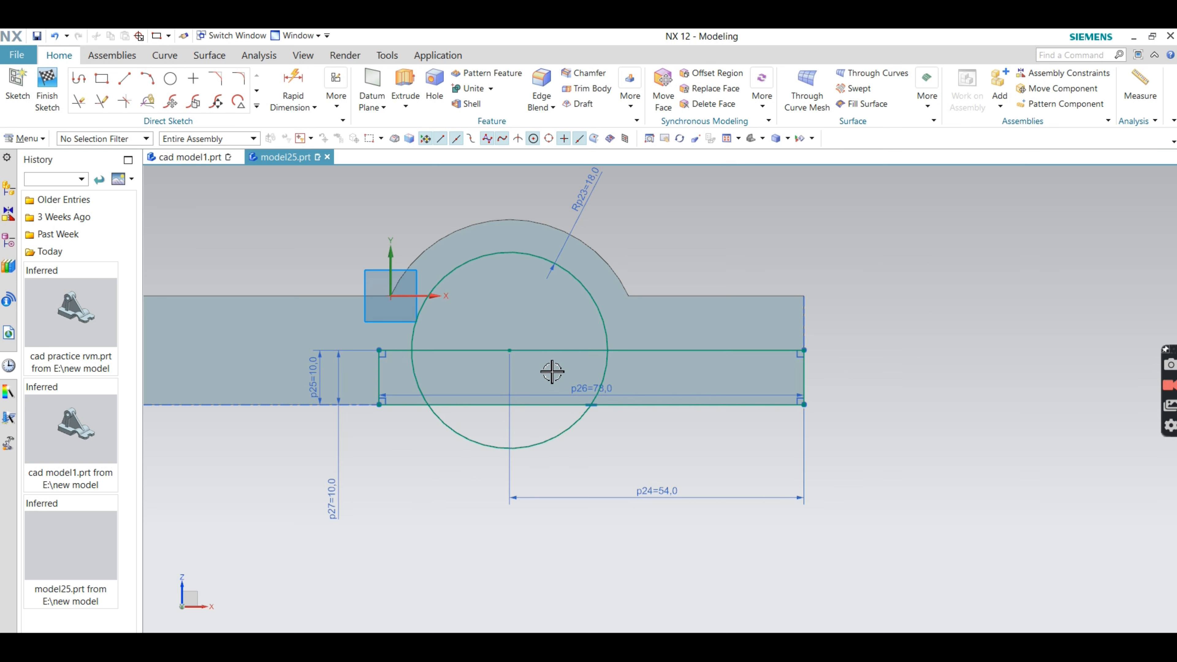
left_click(79, 101)
left_click(557, 442)
left_click(603, 370)
left_click(418, 377)
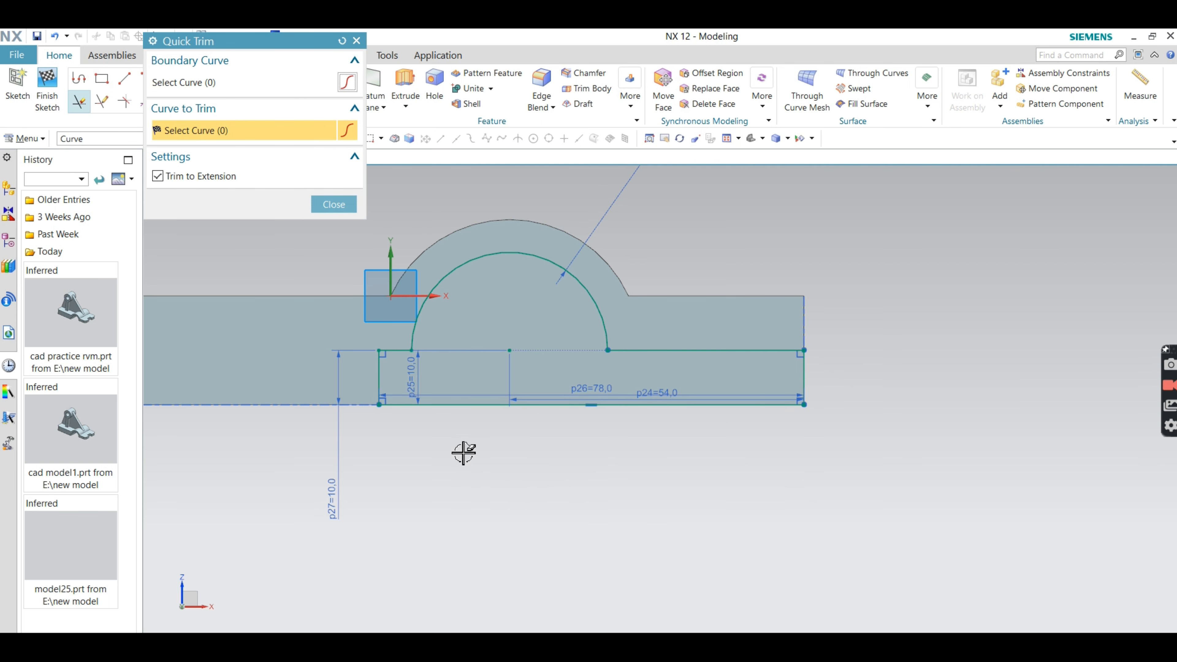
left_click(334, 204)
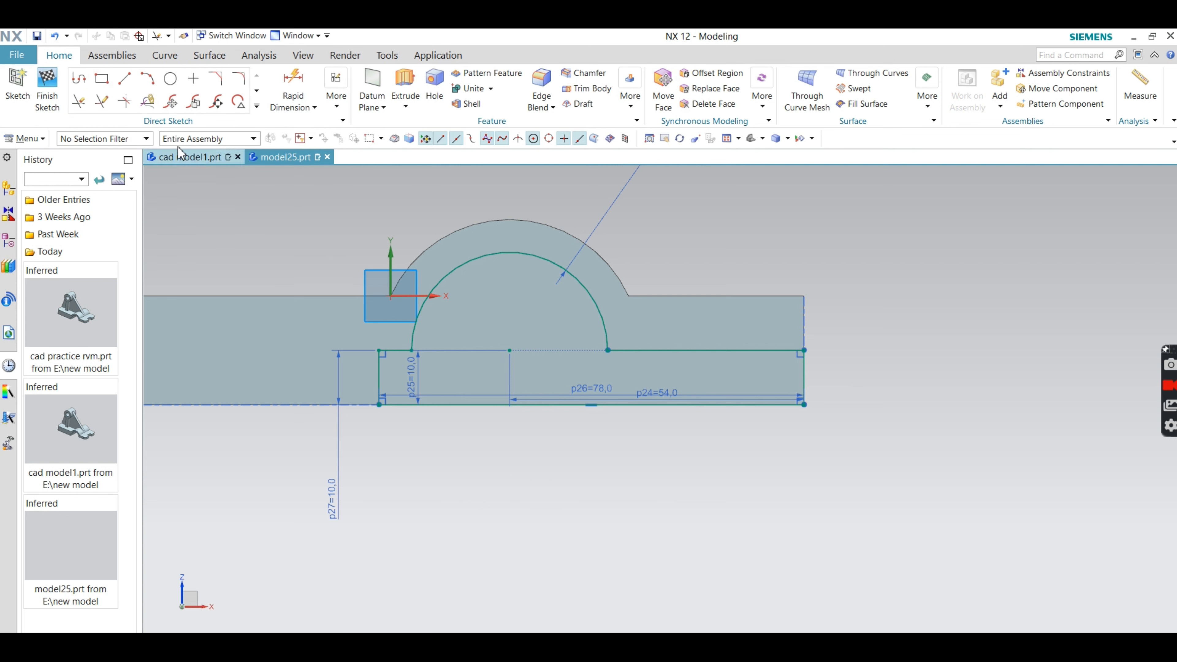
- Finish the side-face sketch and start extruding its profile with the end limit Through All, using the side face's normal as direction
left_click(47, 91)
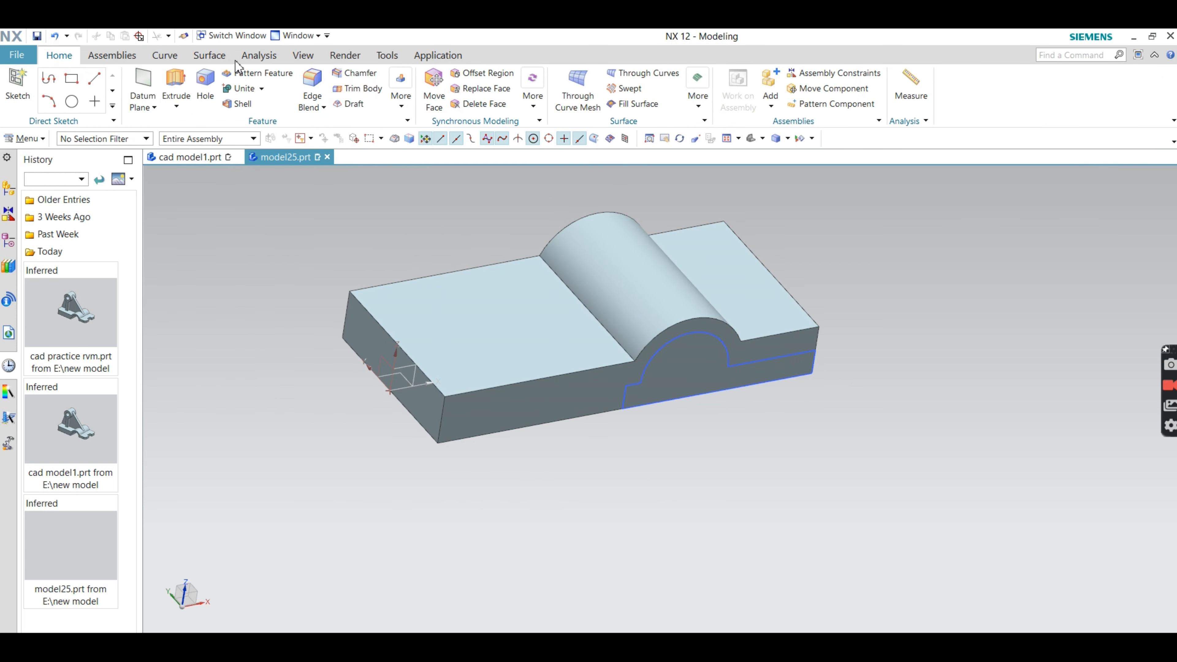
left_click(175, 86)
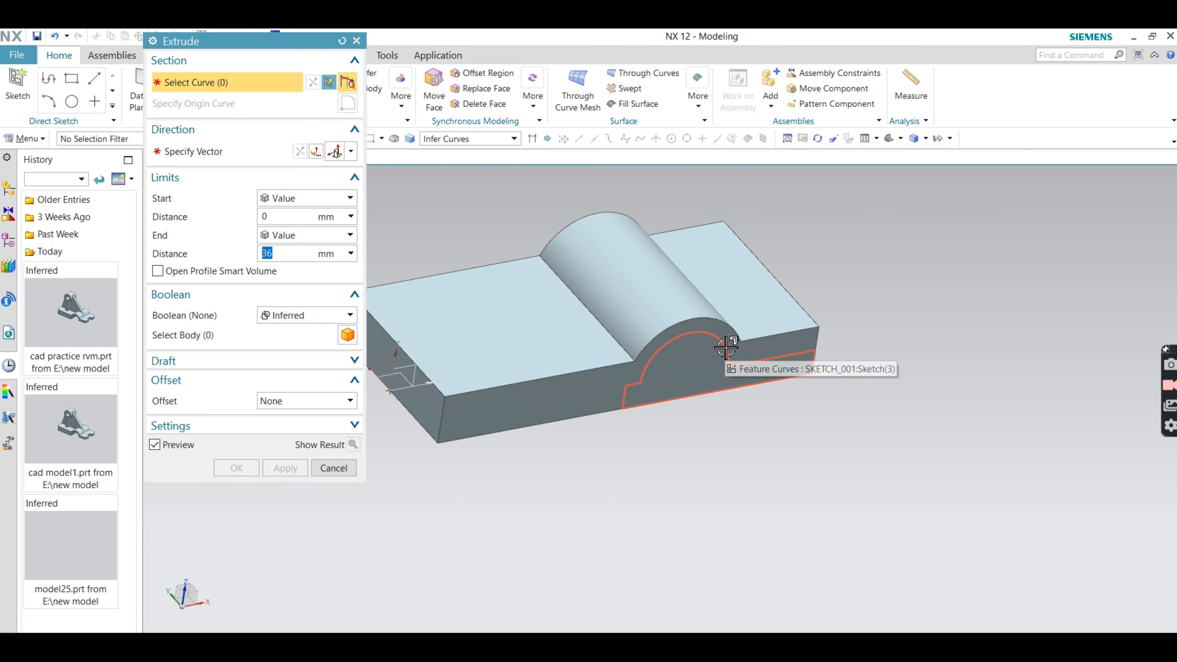
mouse_move(726, 347)
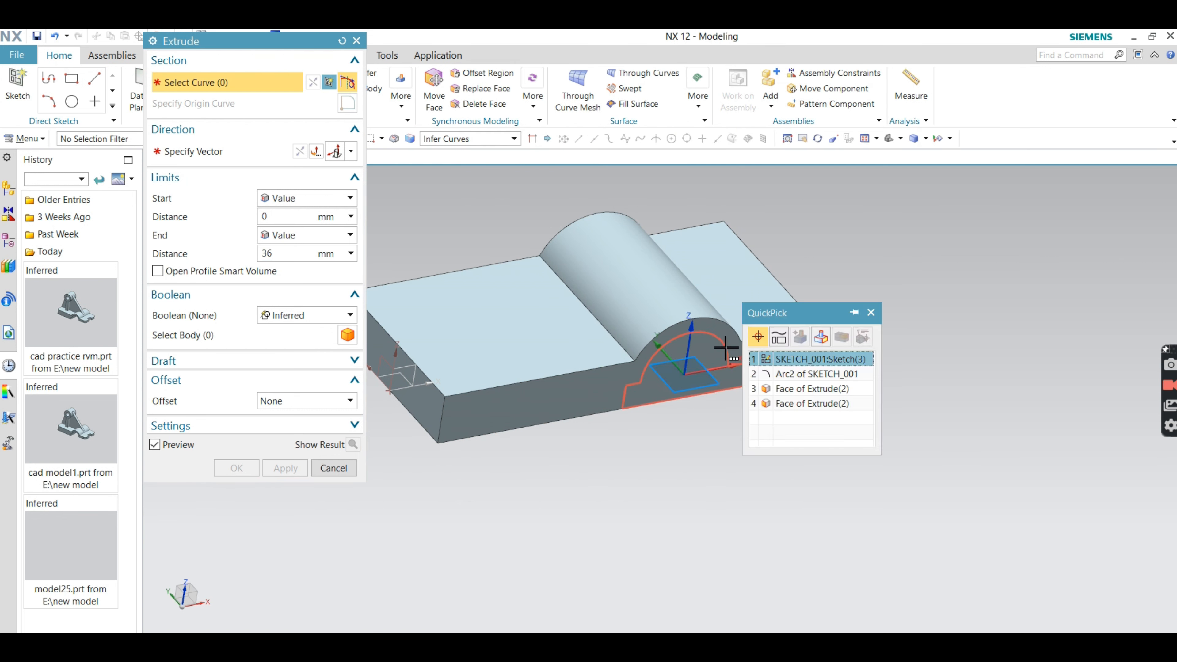
left_click(812, 356)
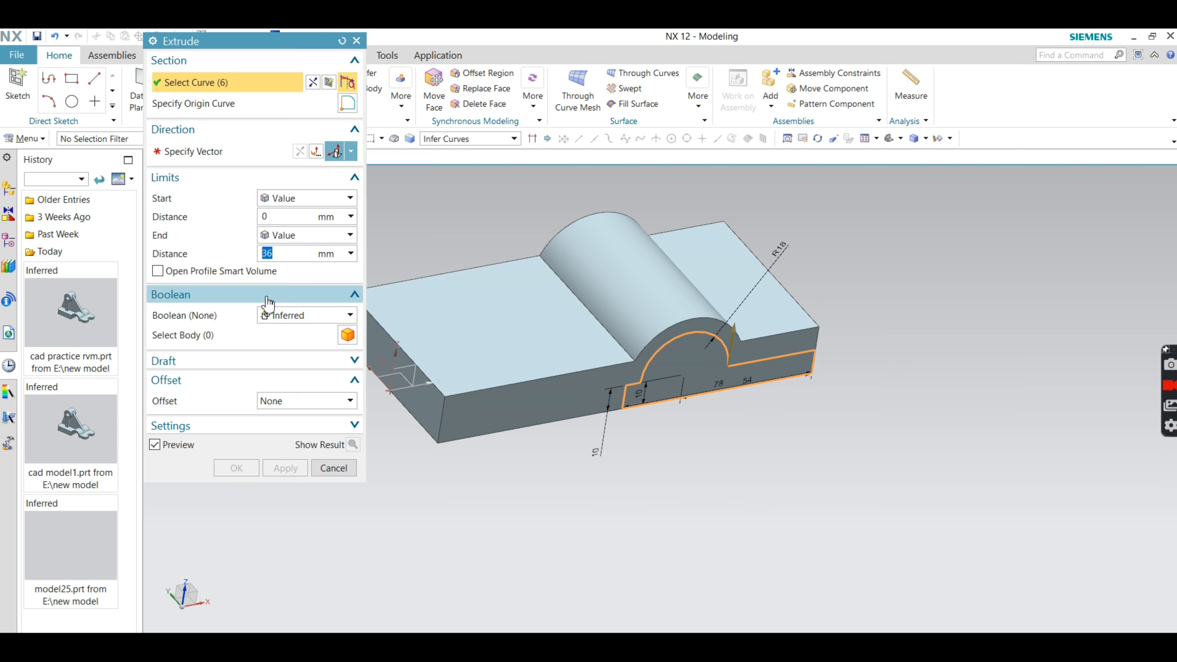
left_click(315, 236)
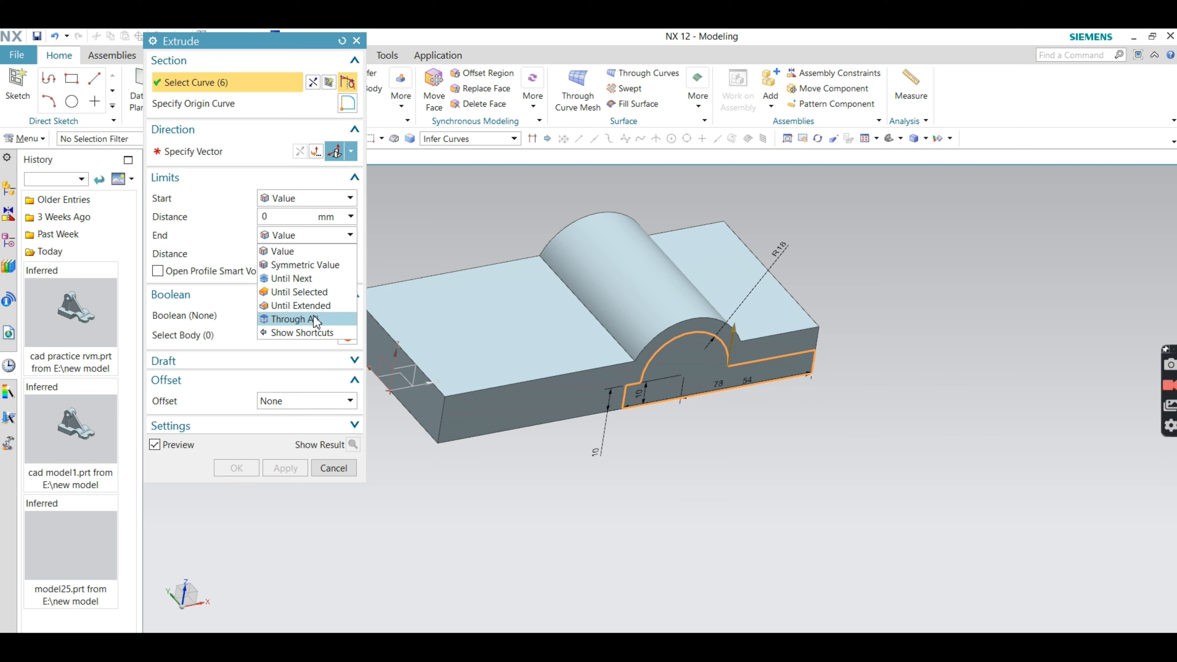
left_click(295, 319)
middle_click_drag(447, 243, 389, 221)
middle_click(250, 166)
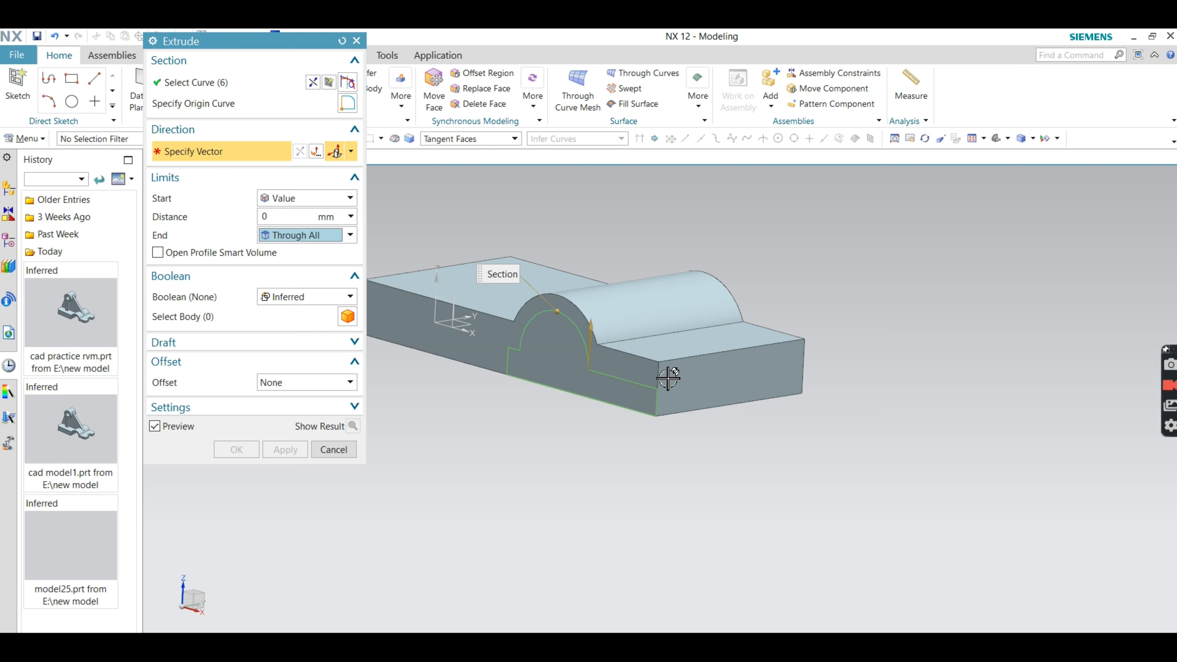
left_click(638, 396)
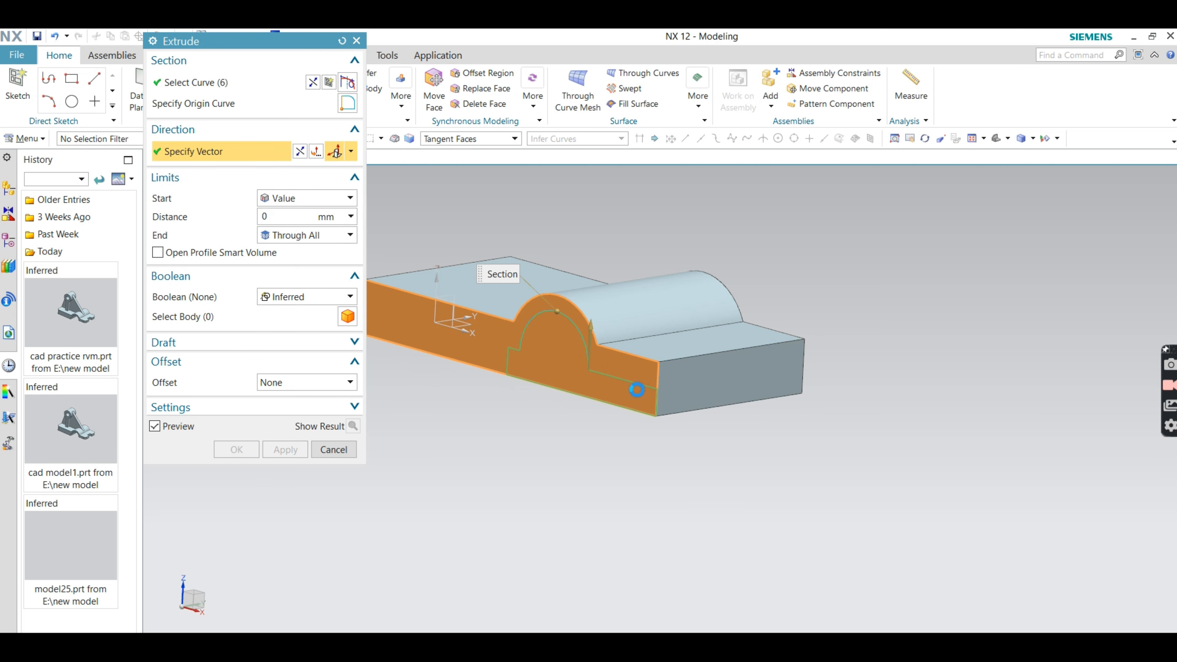
- Set the extrusion's Boolean to Subtract and cut the profile through the body
scroll(434, 366, "down", 5)
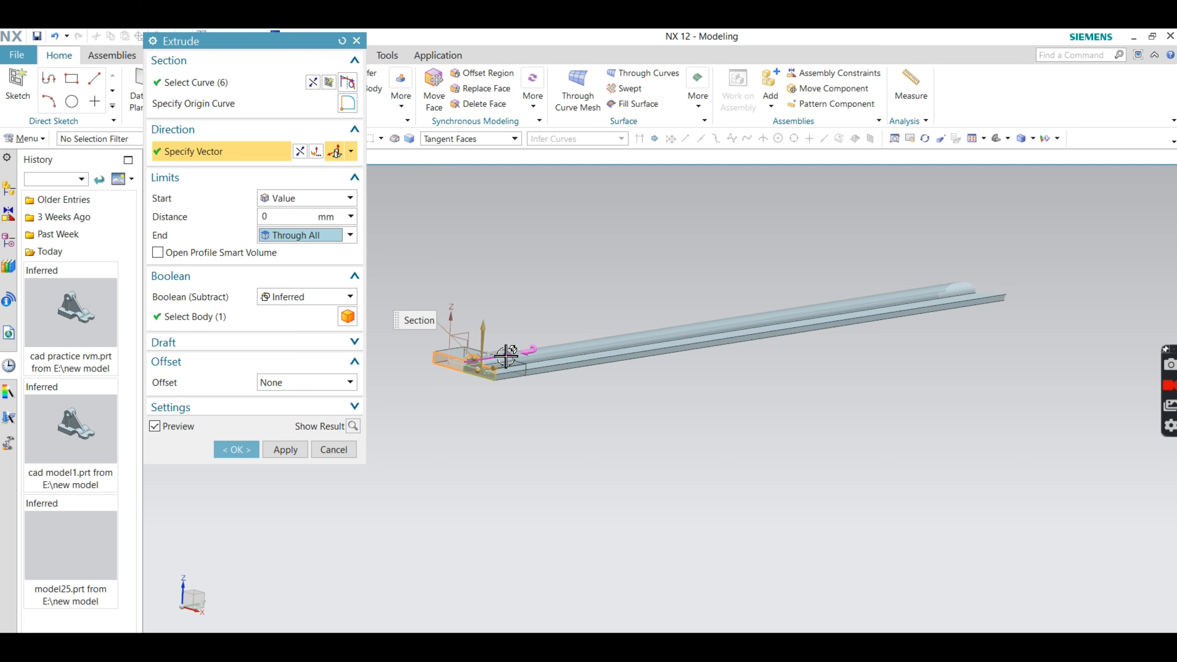
scroll(492, 354, "up", 2)
scroll(487, 356, "up", 2)
scroll(487, 355, "down", 3)
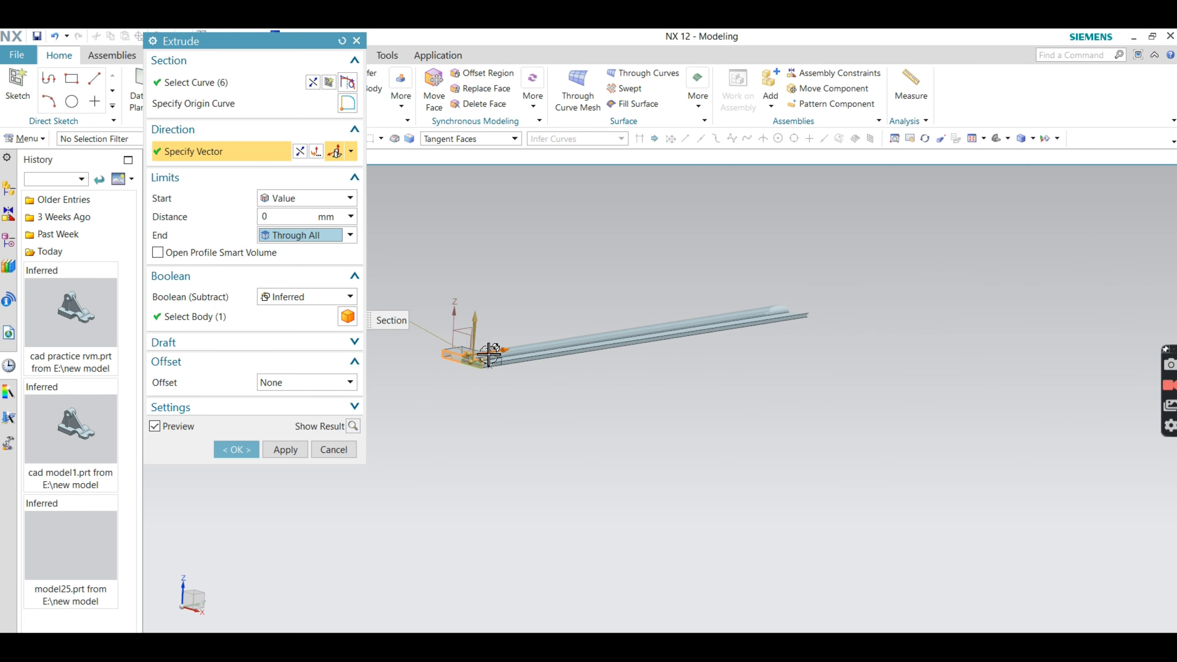
scroll(485, 358, "up", 4)
left_click(301, 301)
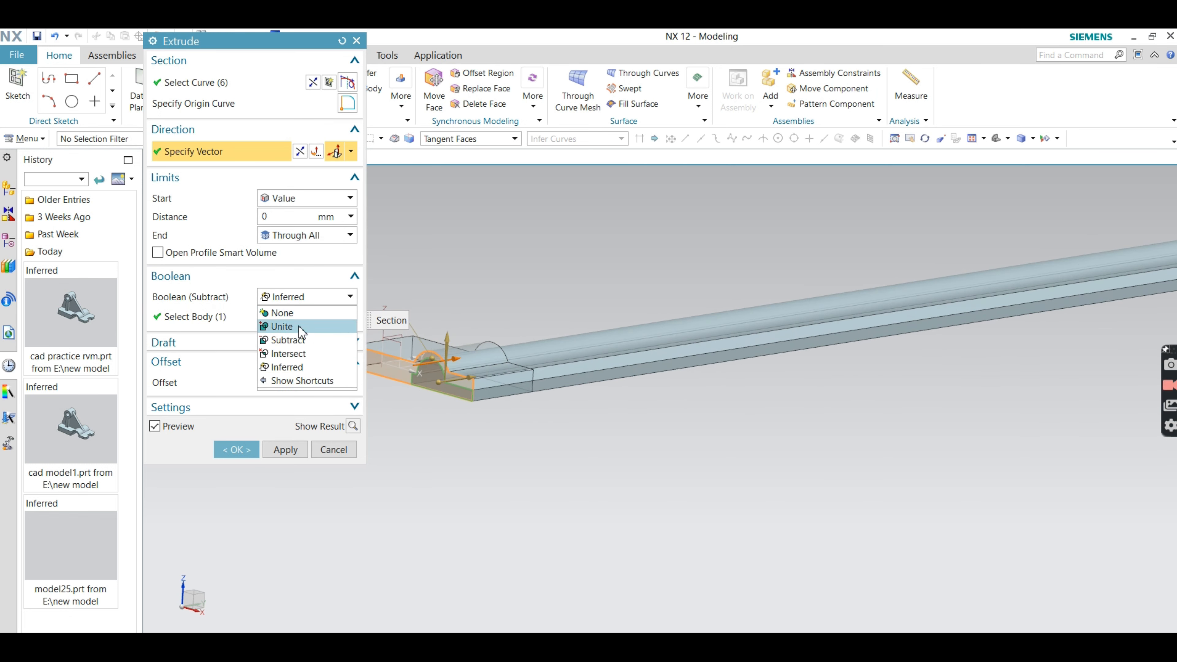
left_click(297, 338)
left_click(251, 451)
- Hide the side-face sketch used for the cut
middle_click_drag(407, 427, 462, 434)
scroll(464, 432, "up", 5)
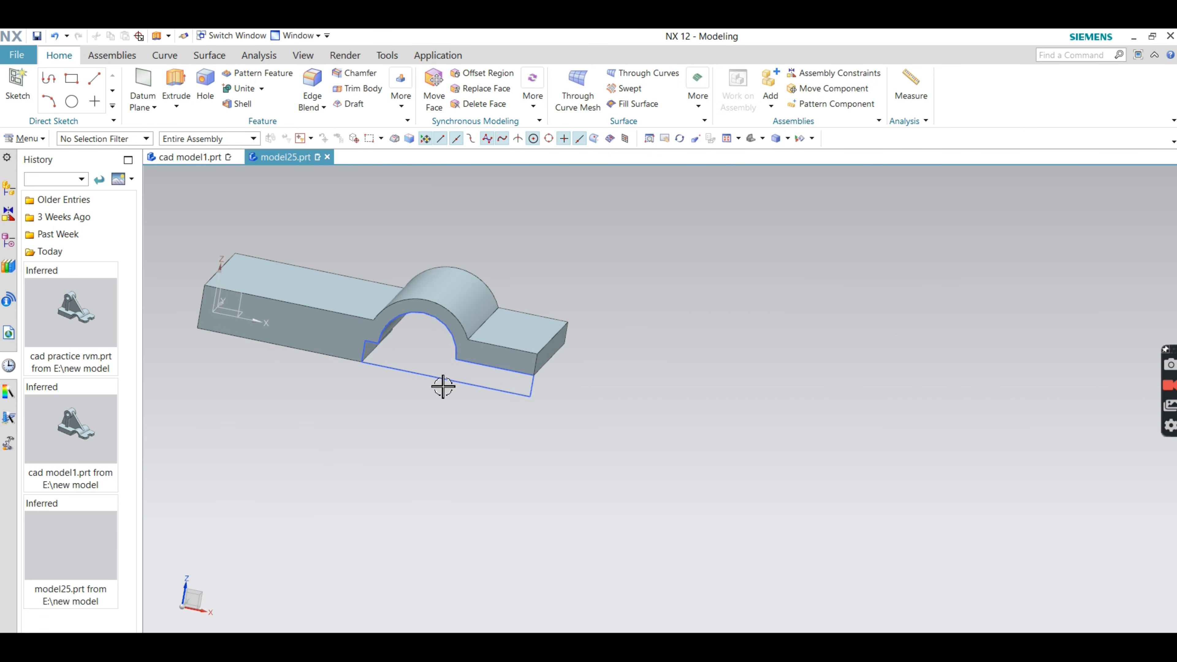
right_click(443, 387)
left_click(668, 373)
right_click(476, 385)
left_click(452, 237)
middle_click_drag(306, 438, 702, 377)
scroll(384, 397, "up", 4)
scroll(389, 397, "down", 6)
scroll(446, 360, "up", 2)
scroll(454, 361, "down", 2)
middle_click_drag(454, 360, 473, 360)
scroll(449, 354, "up", 2)
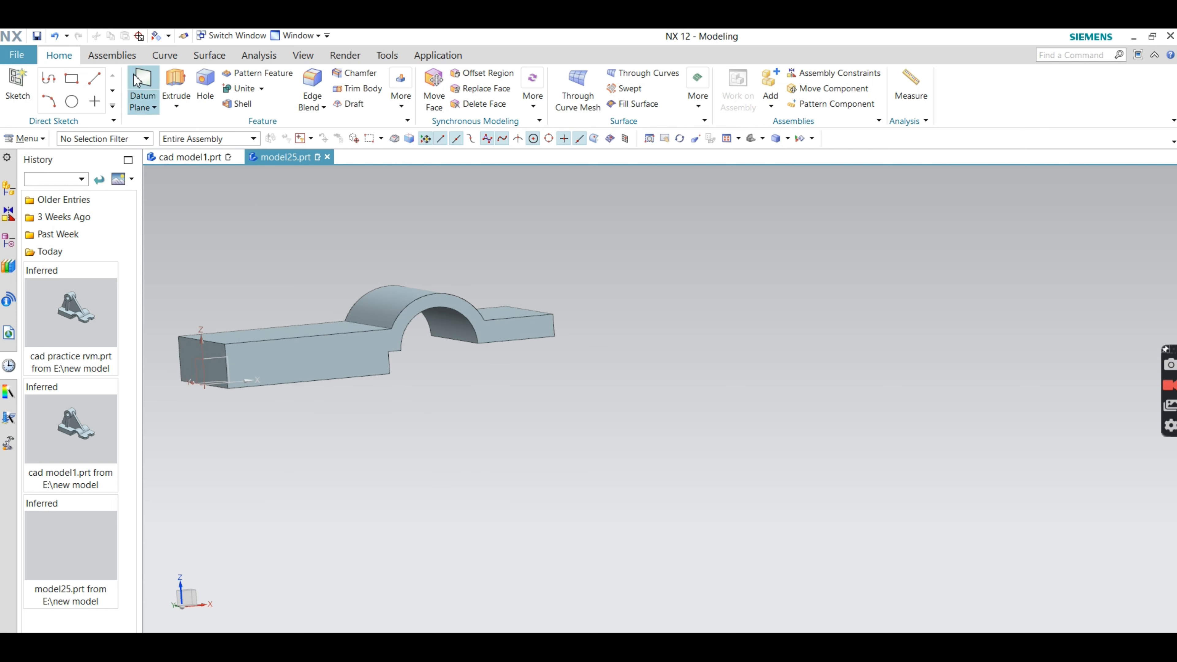
- Edge-blend the four vertical corner edges at the two ends of the body with a 2 mm radius
left_click(312, 79)
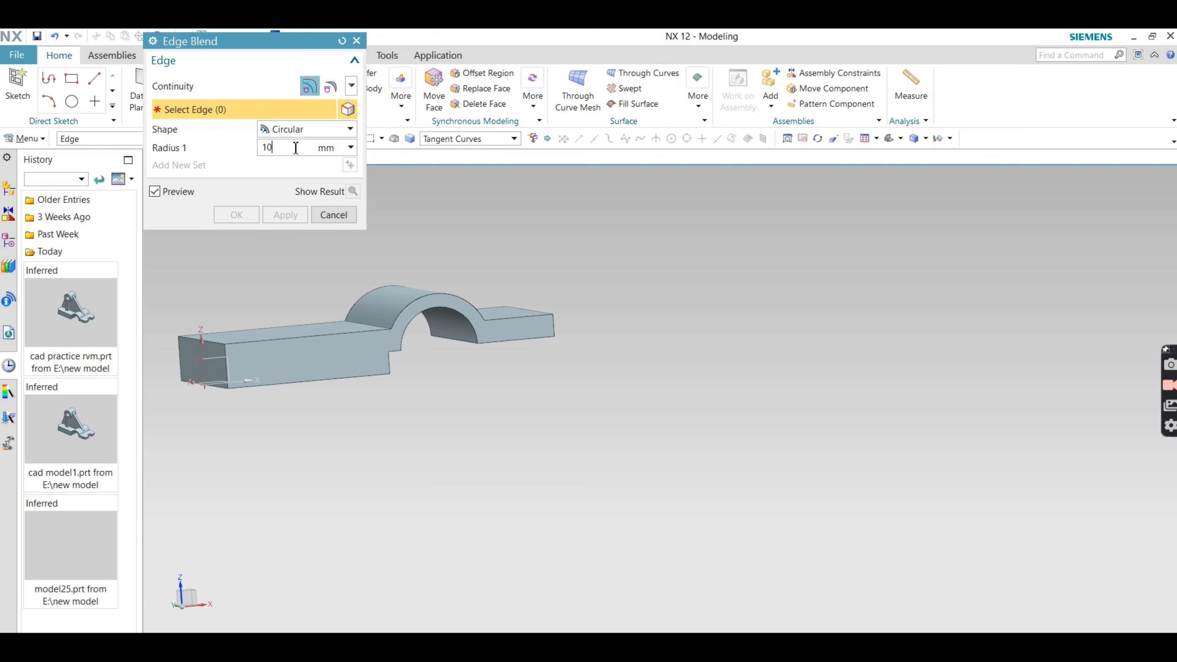
key("BackSpace")
type("2")
left_click(228, 364)
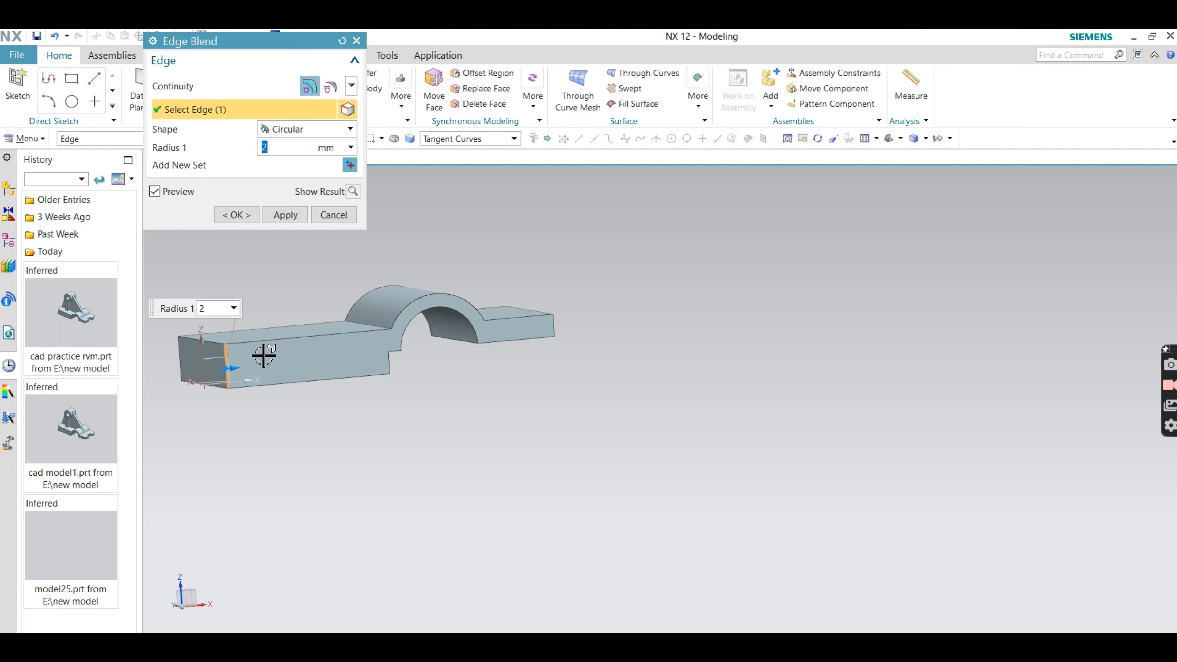
left_click(554, 326)
middle_click_drag(591, 307, 446, 334)
left_click(442, 336)
scroll(447, 331, "up", 3)
scroll(530, 294, "down", 3)
middle_click_drag(530, 294, 403, 393)
scroll(487, 314, "up", 3)
left_click(442, 323)
scroll(436, 329, "down", 3)
left_click(252, 216)
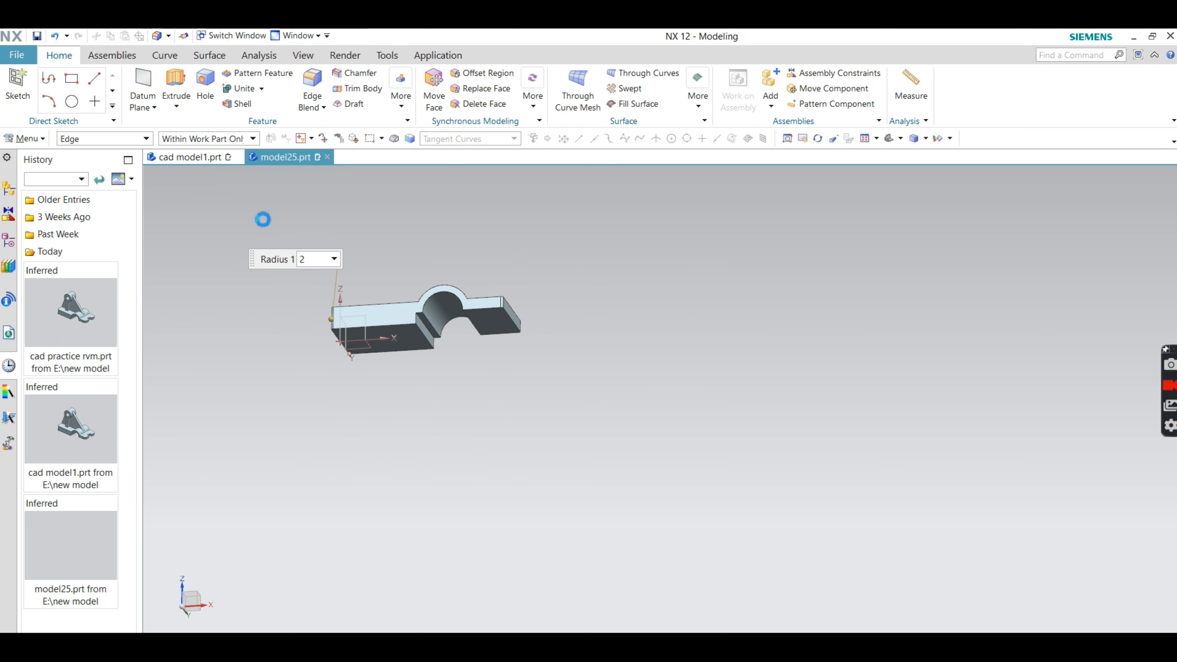
- Edit the edge blend on the four vertical corners and set its radius to 10 mm
middle_click_drag(454, 236, 442, 262)
scroll(486, 302, "up", 5)
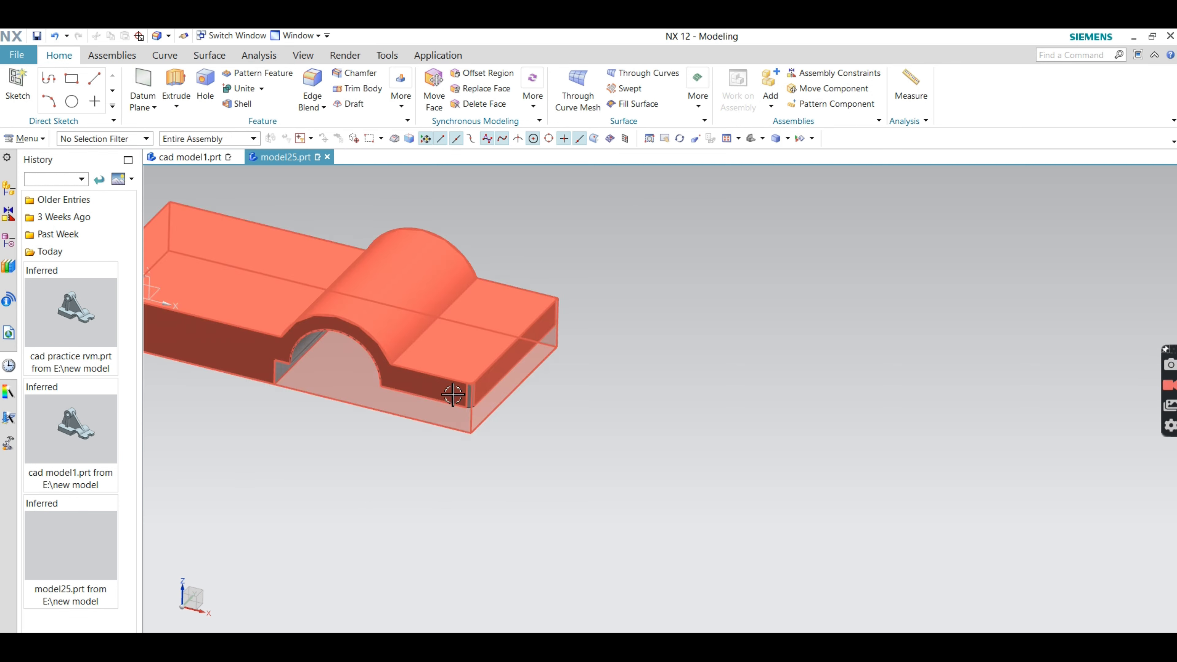
scroll(433, 421, "down", 2)
middle_click_drag(386, 389, 435, 315)
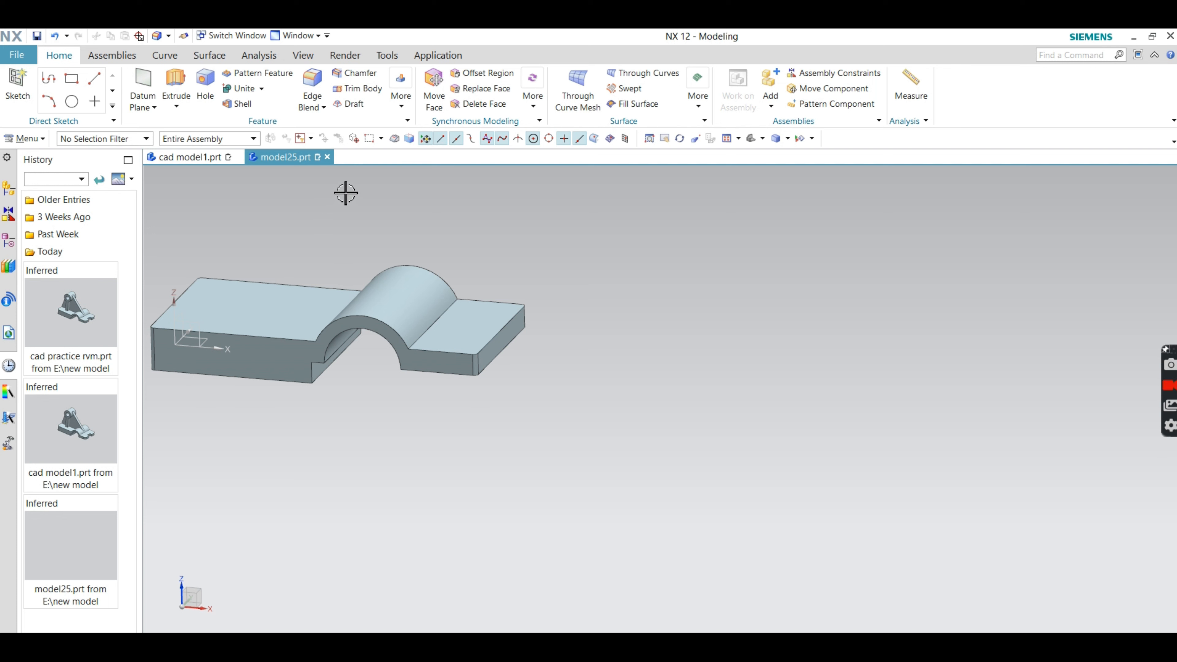
scroll(482, 368, "up", 5)
double_click(476, 368)
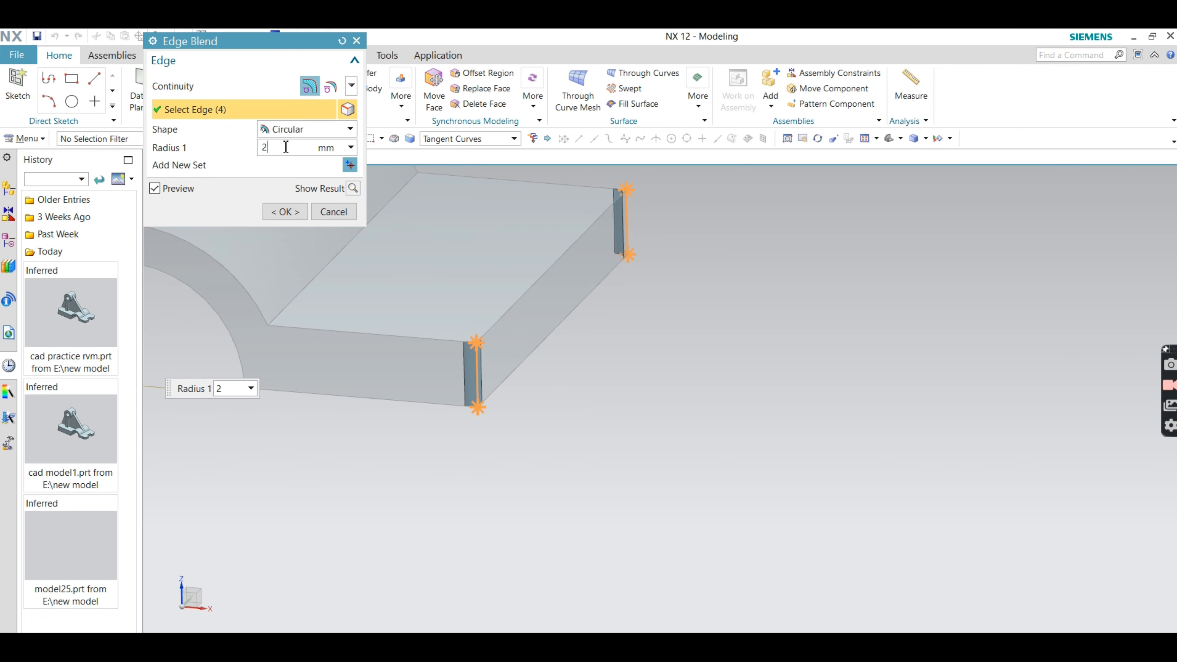
key("Return")
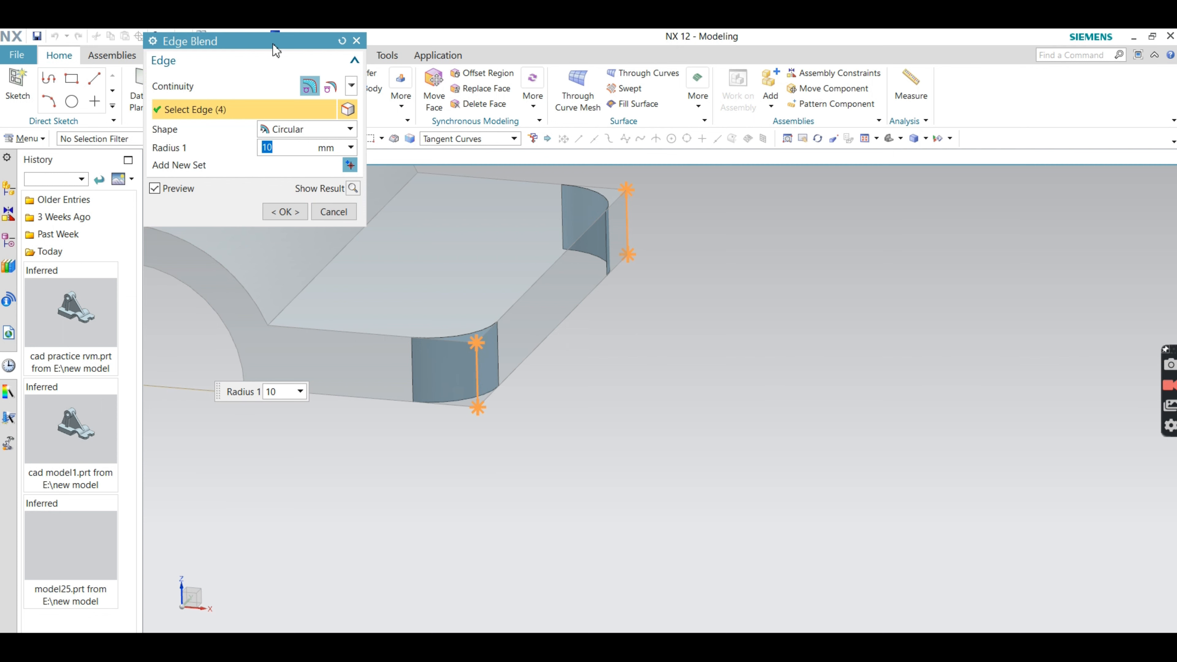
left_click(284, 212)
- Create a sketch on the datum coordinate system's vertical XZ plane
mouse_move(303, 211)
middle_mouse_down()
mouse_move(281, 321)
mouse_move(513, 326)
mouse_move(457, 336)
mouse_move(532, 508)
mouse_move(554, 473)
mouse_move(536, 481)
mouse_move(536, 463)
mouse_move(566, 450)
mouse_move(334, 360)
middle_mouse_up()
left_click(17, 86)
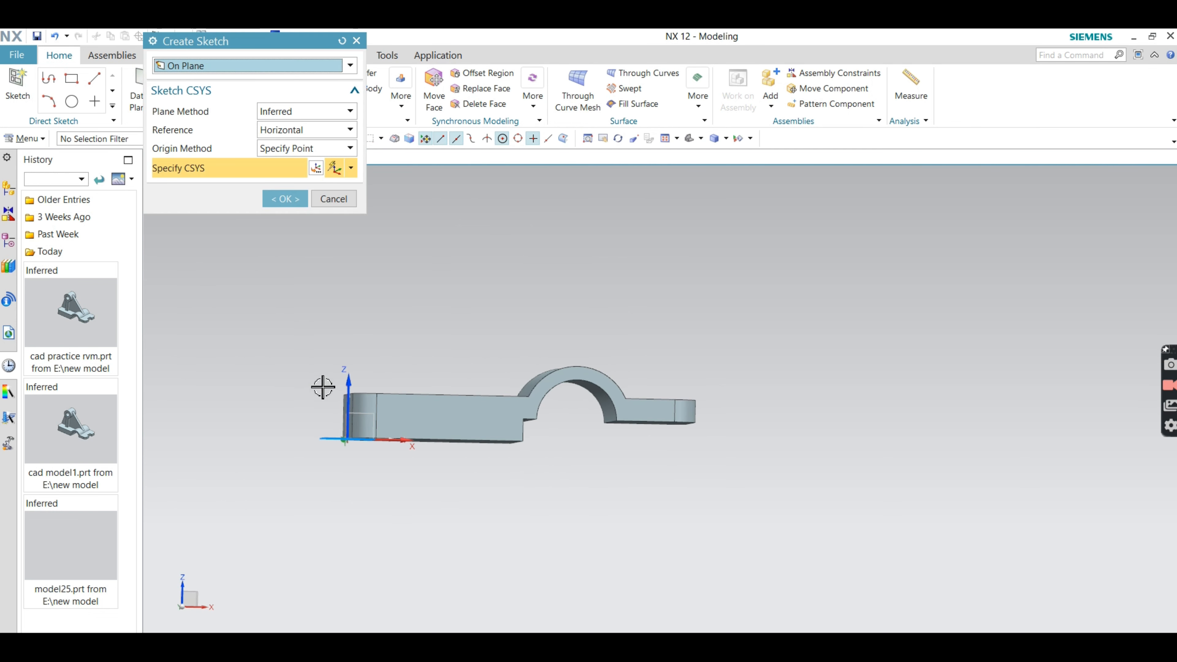
scroll(323, 387, "up", 4)
left_click(407, 490)
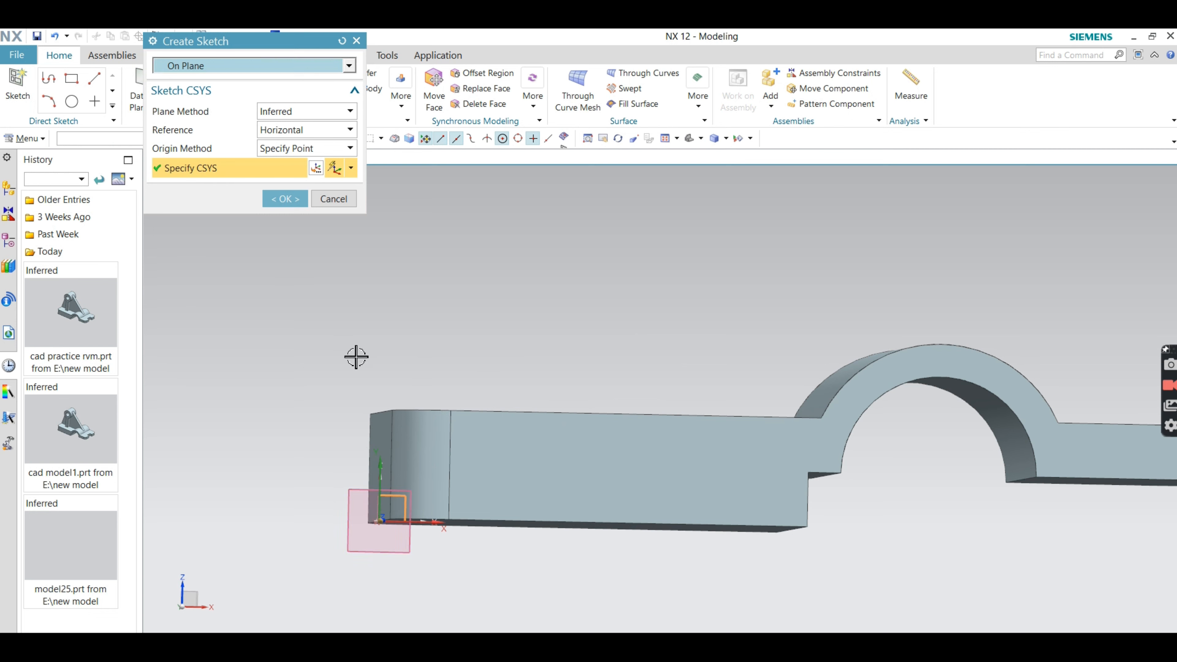
left_click(292, 199)
scroll(659, 244, "down", 5)
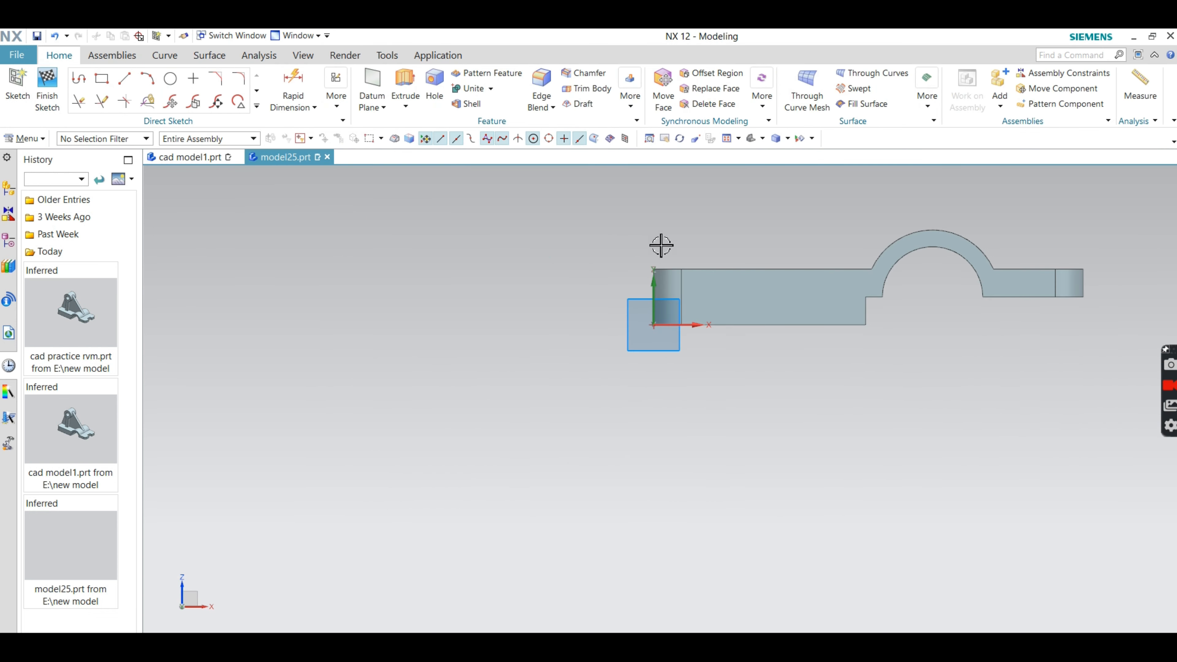
- Draw two concentric circles above the body's thicker end, about 51 mm and 33 mm in diameter
left_click(170, 79)
left_click(397, 257)
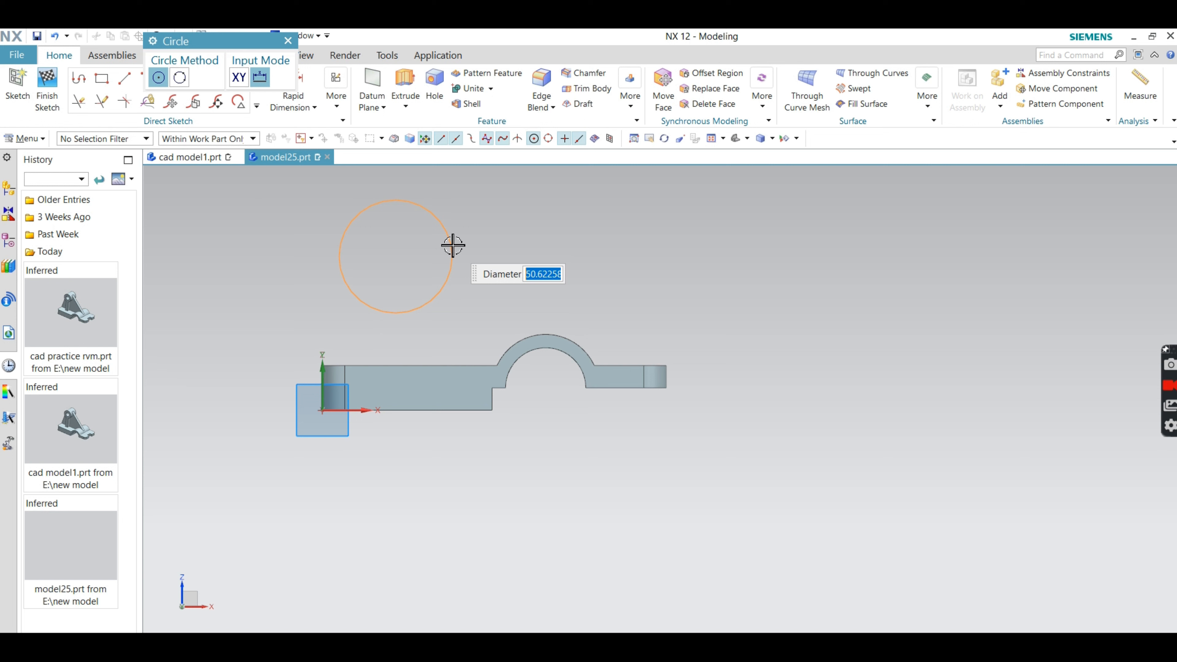
type("10")
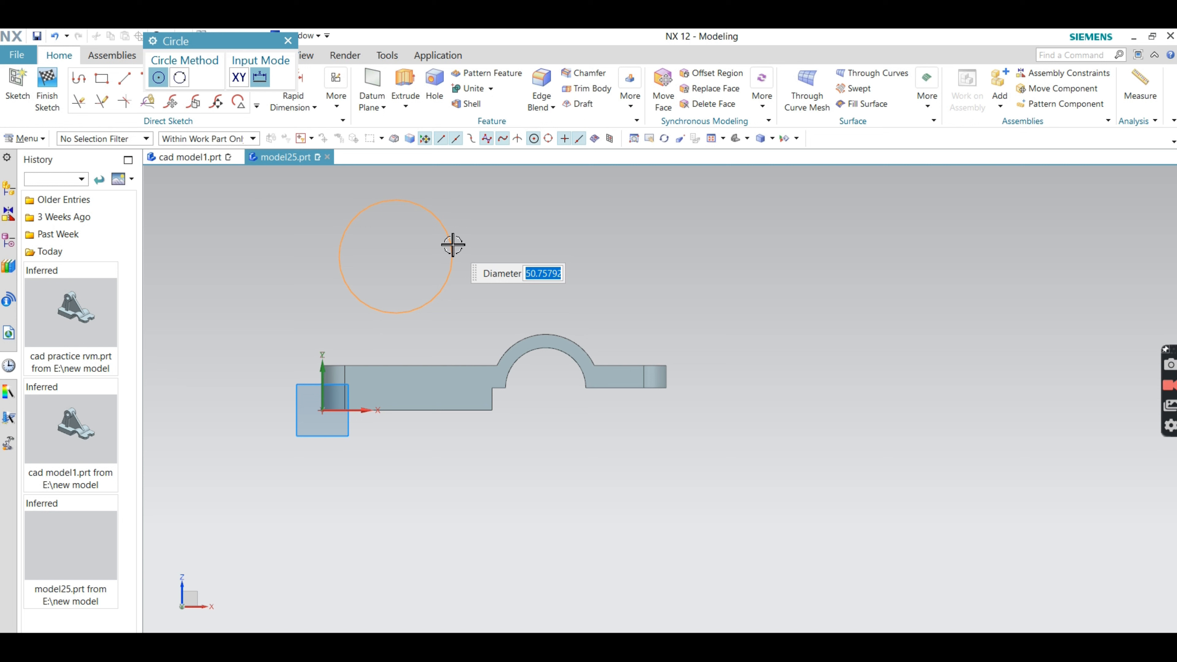
left_click(452, 244)
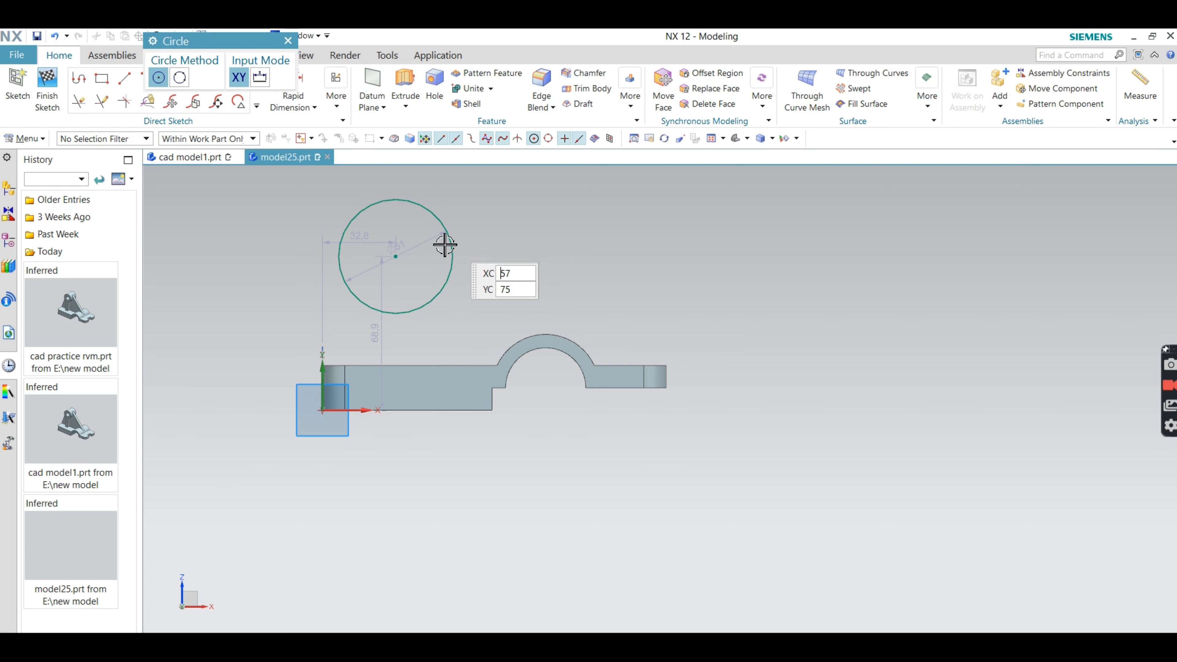
left_click(397, 256)
left_click(426, 236)
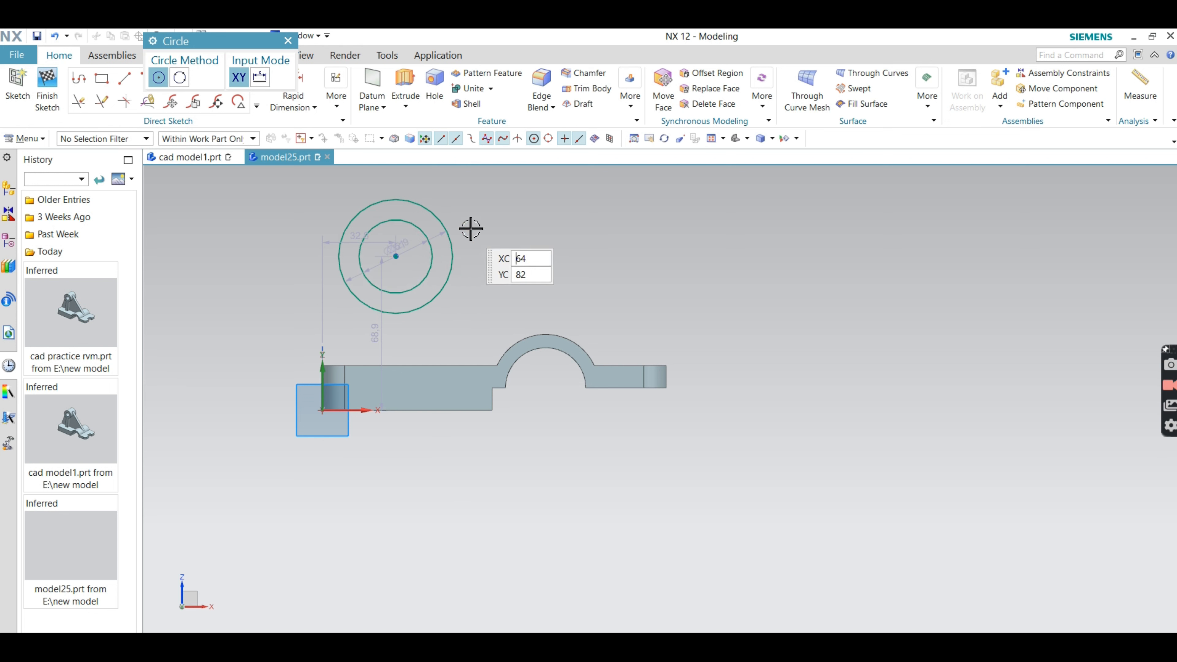
key("Escape")
- Move the circles' diameter dimensions clear, switch the inner circle's dimension to Radial, and set its radius to 9 mm
left_click_drag(443, 226, 534, 230)
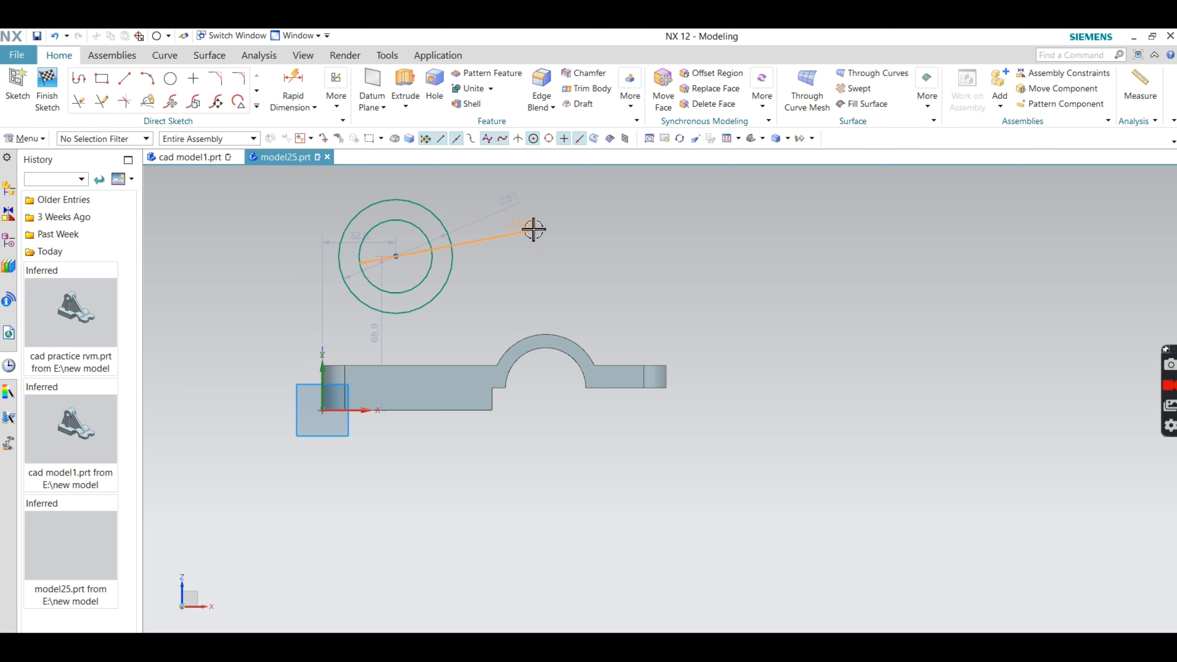
double_click(534, 230)
left_click(324, 177)
left_click(320, 191)
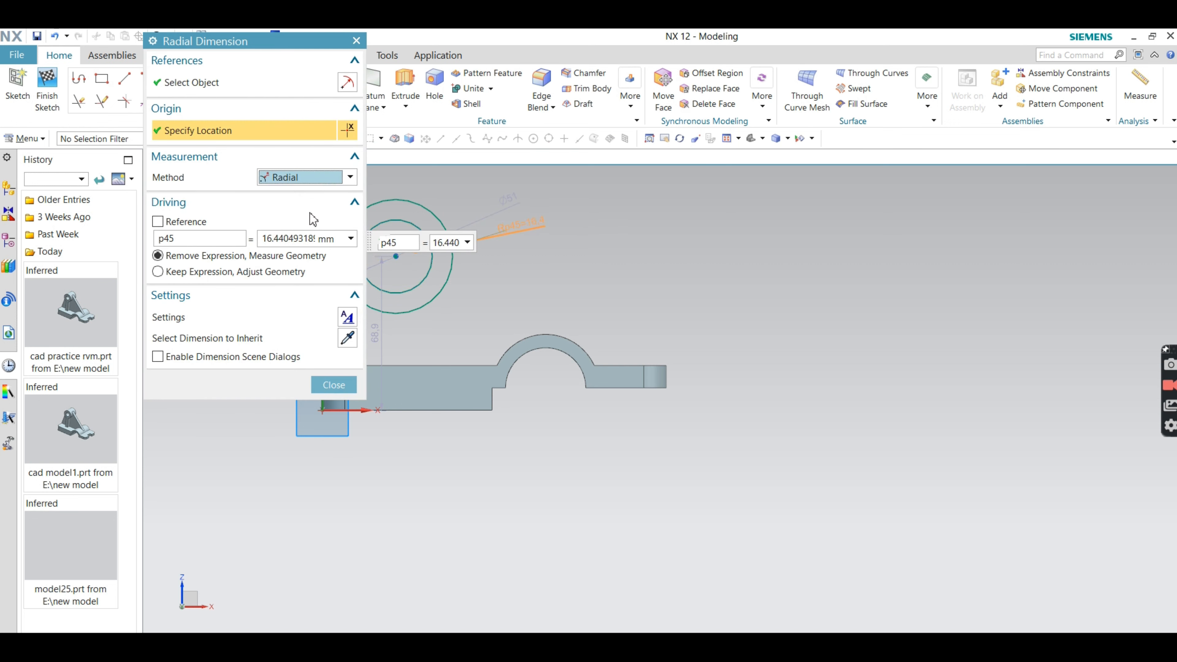
double_click(274, 234)
type("9")
key("Return")
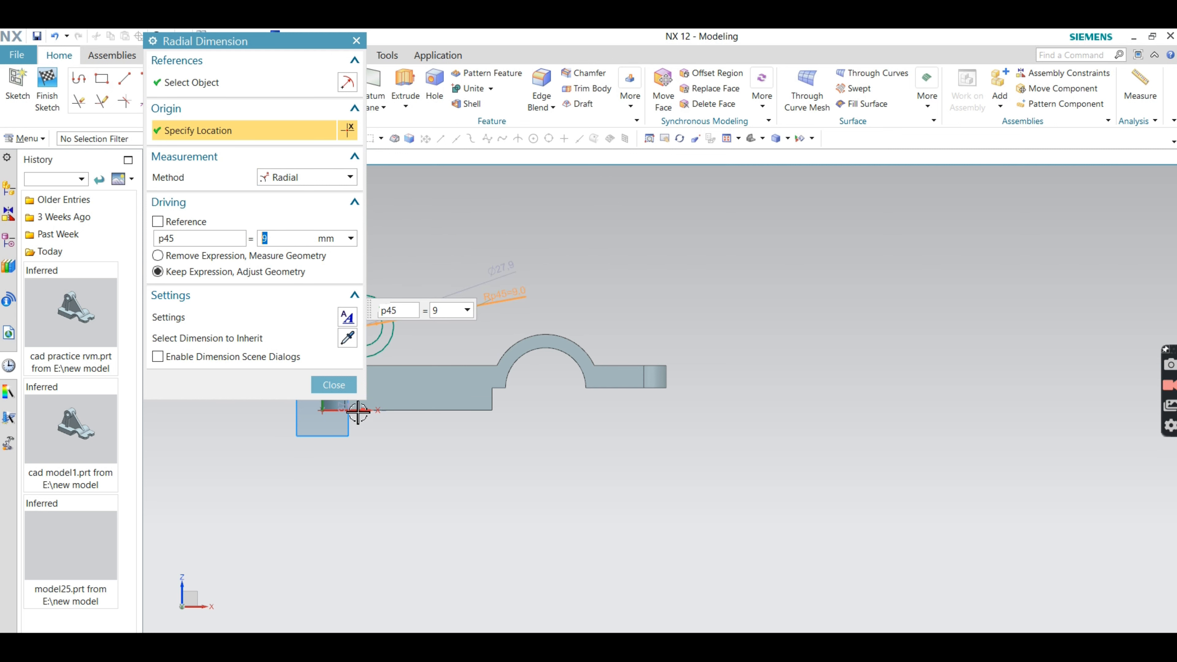
middle_click_drag(450, 194, 686, 193, "shift")
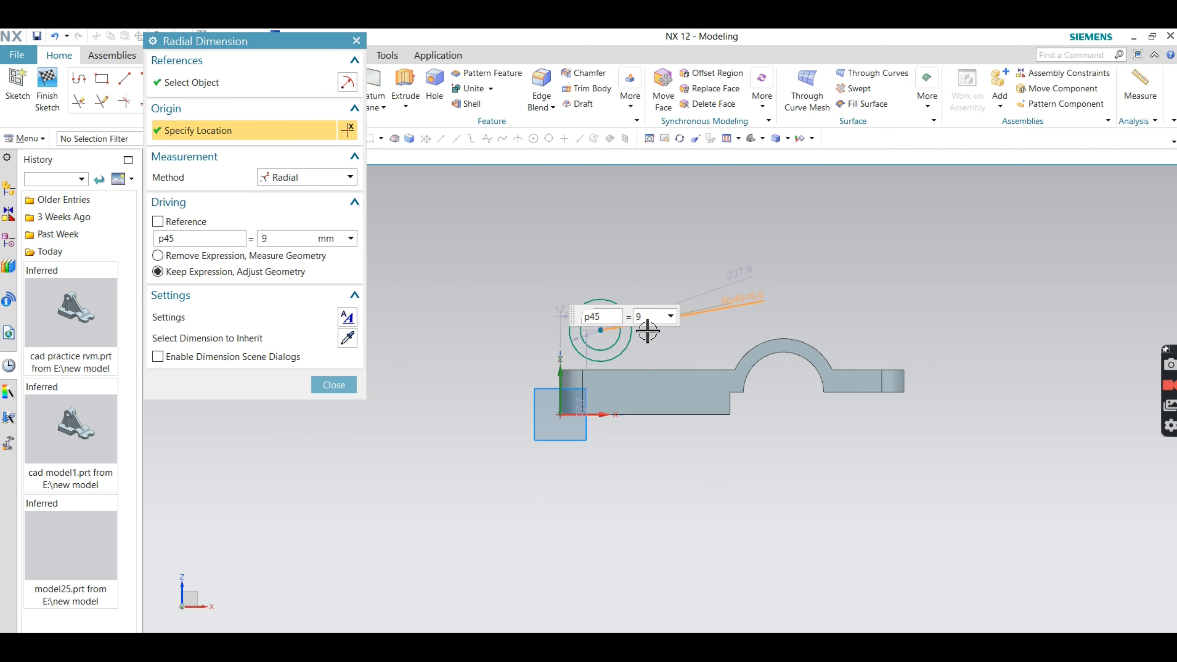
scroll(647, 331, "up", 2)
- Switch the outer circle's dimension to Radial and set its radius to 18 mm
double_click(762, 255)
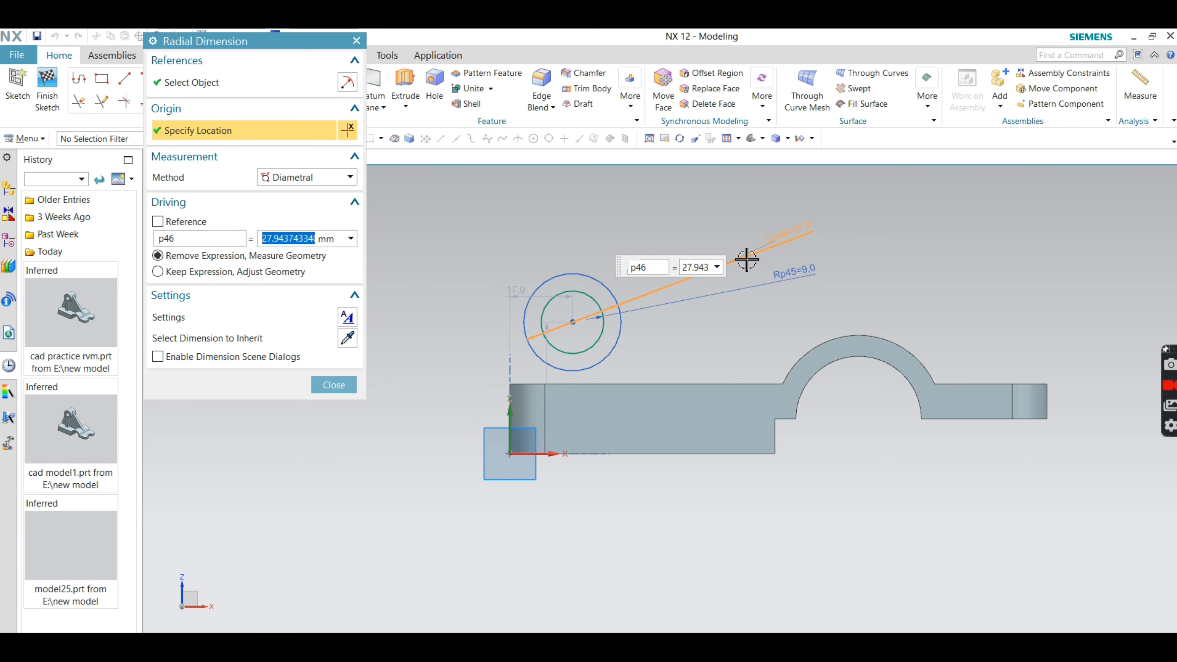
key("BackSpace")
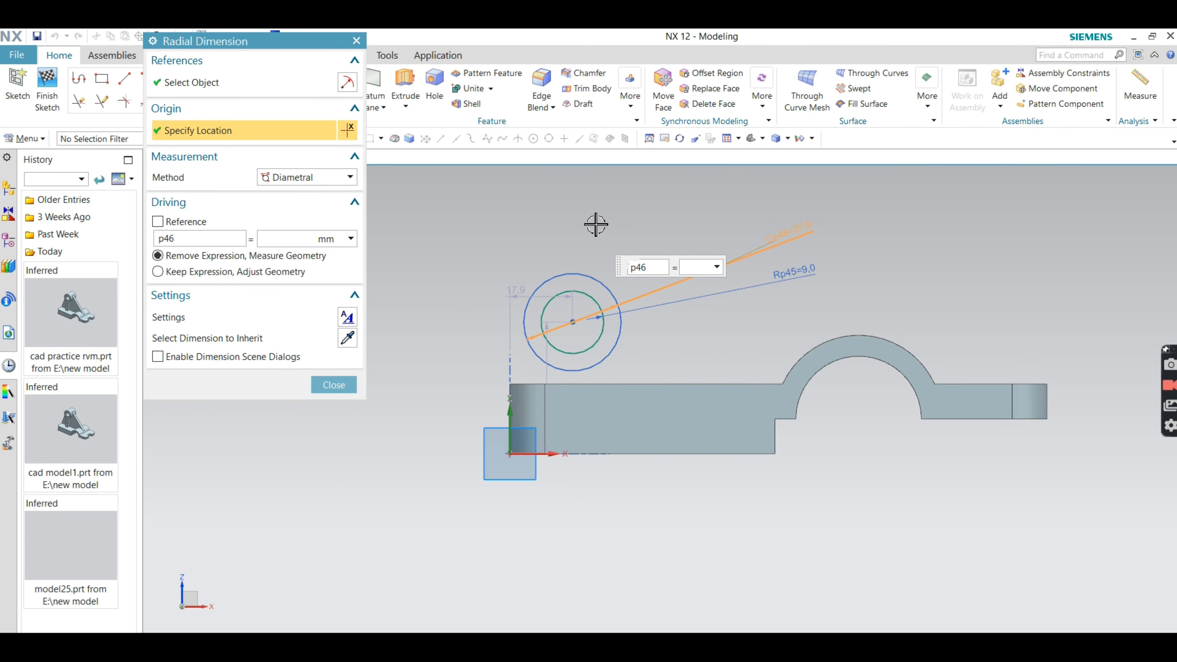
left_click(310, 177)
left_click(301, 188)
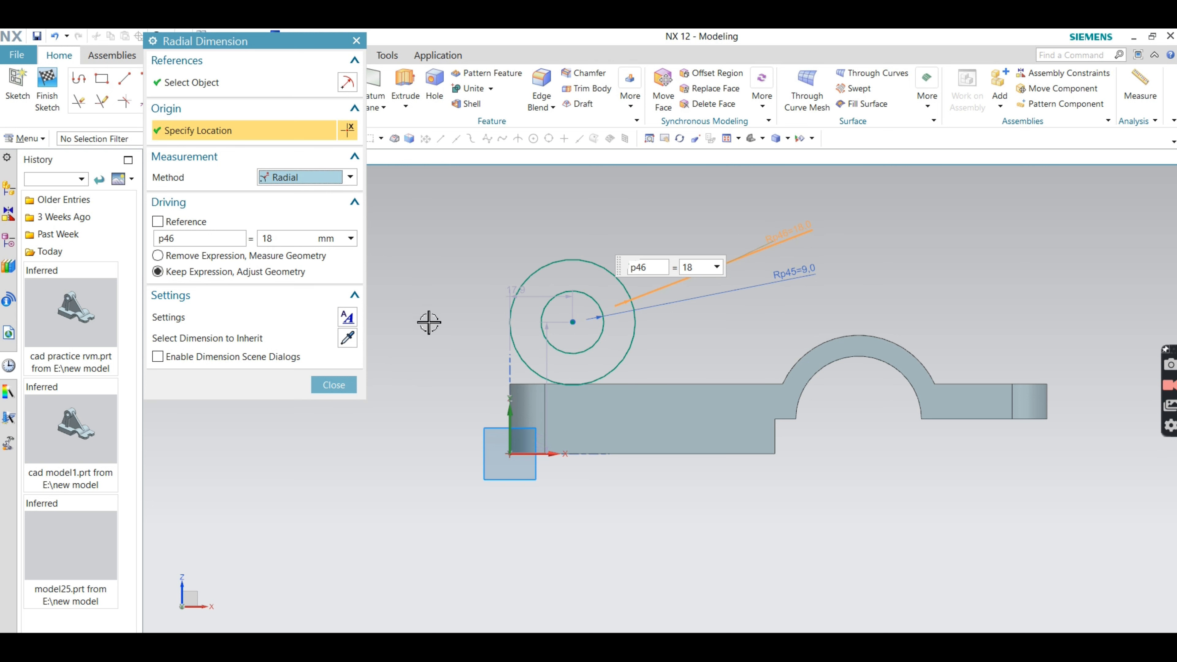
left_click(336, 385)
scroll(373, 368, "down", 5)
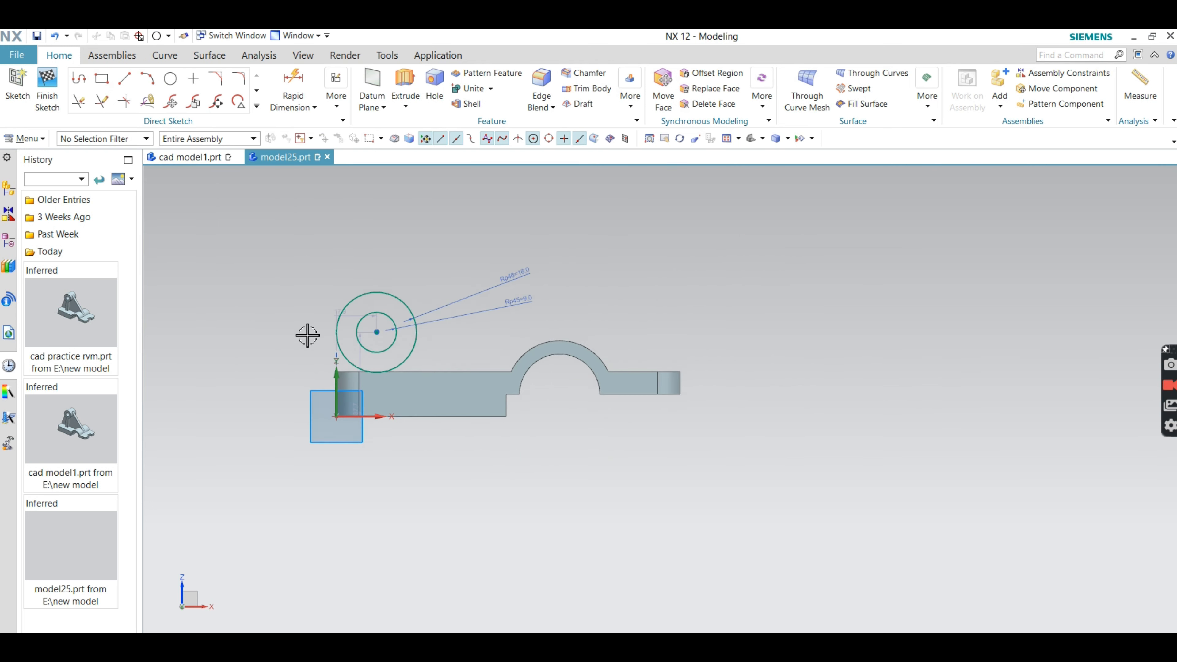
scroll(307, 335, "up", 6)
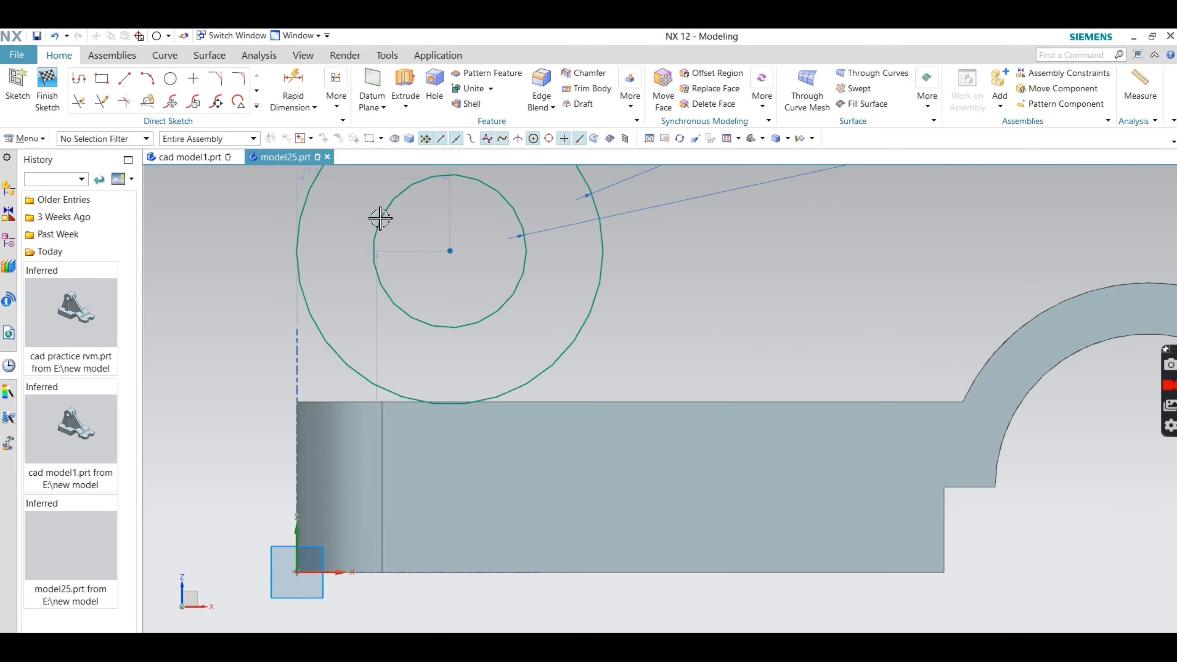
- Dimension the vertical distance from the base's top edge to the circles' center and set it to 62 mm
left_click(299, 88)
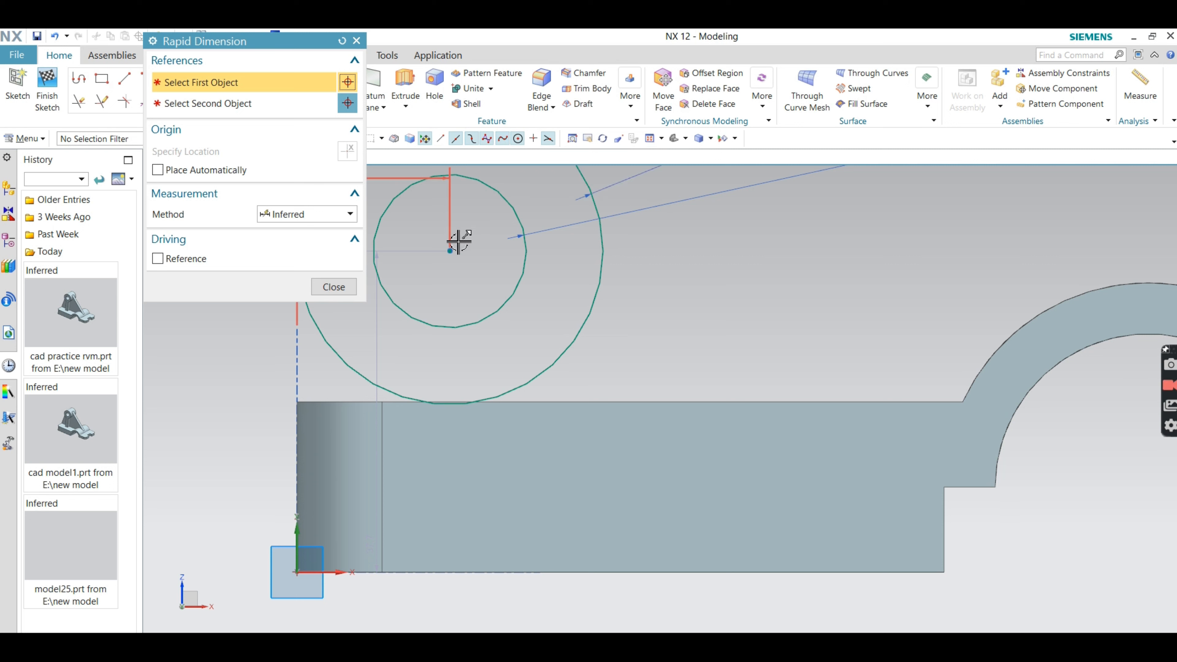
left_click(452, 252)
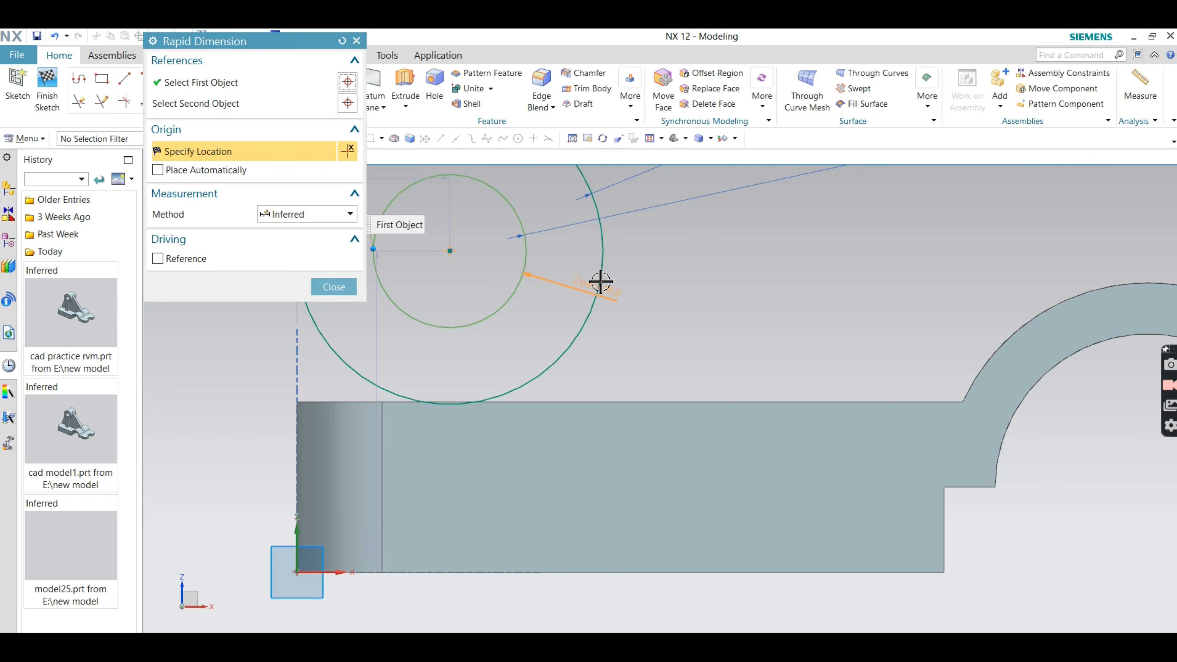
left_click(650, 406)
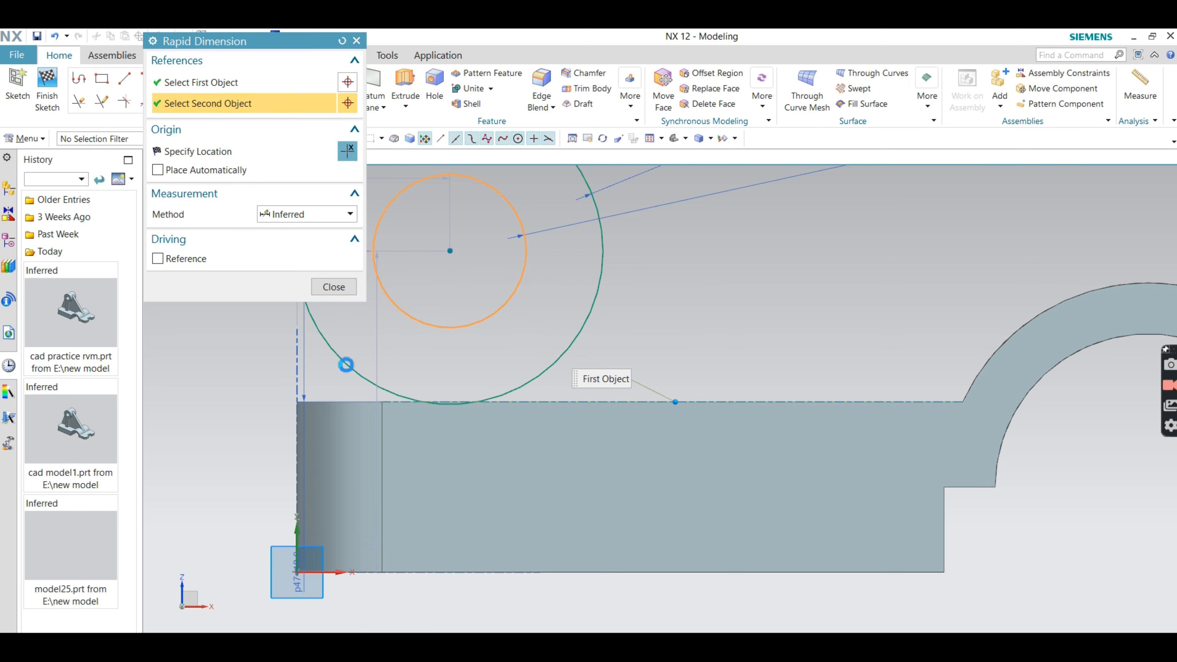
middle_click_drag(238, 376, 397, 449, "shift")
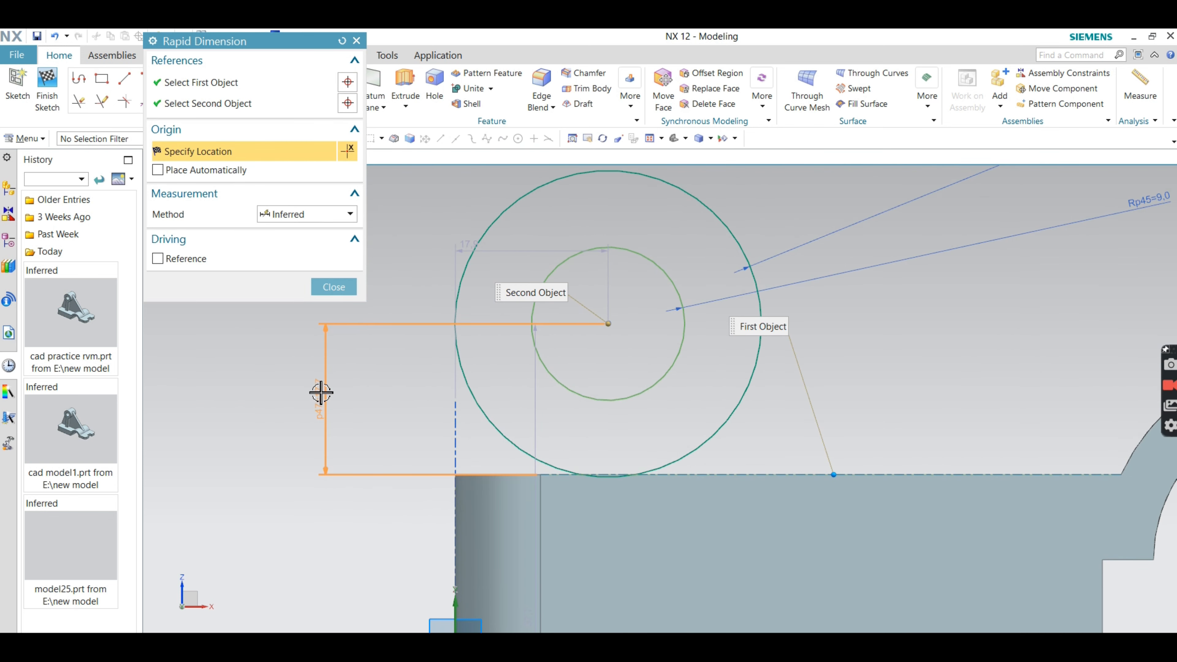
left_click(322, 394)
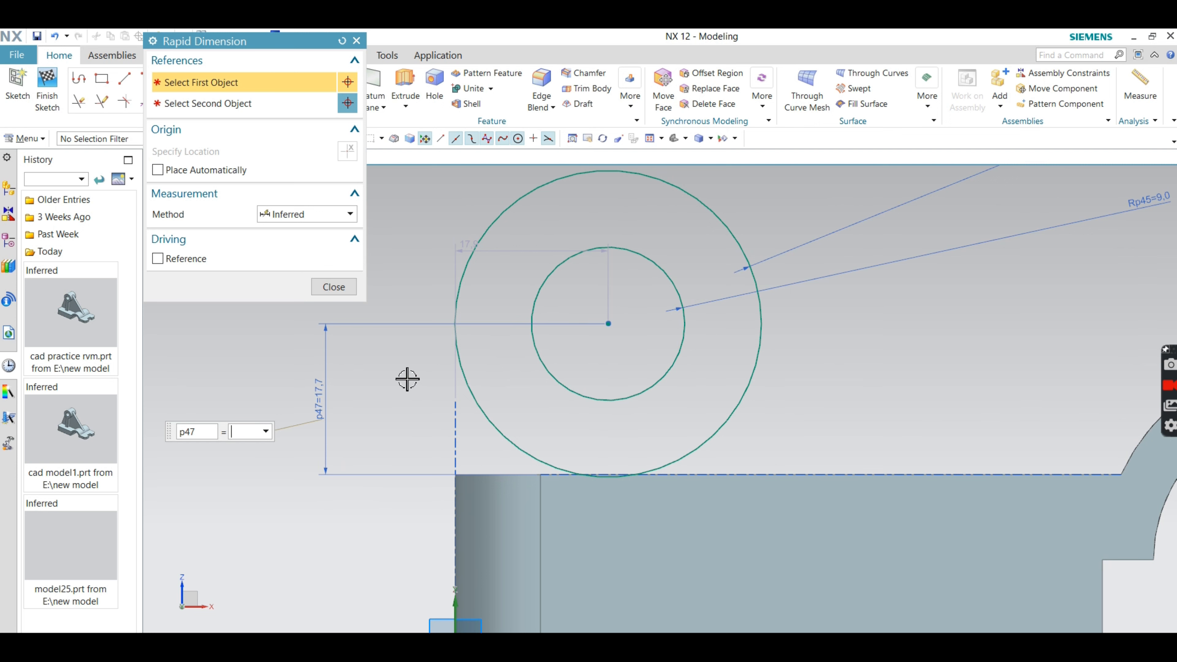
type("62")
key("Return")
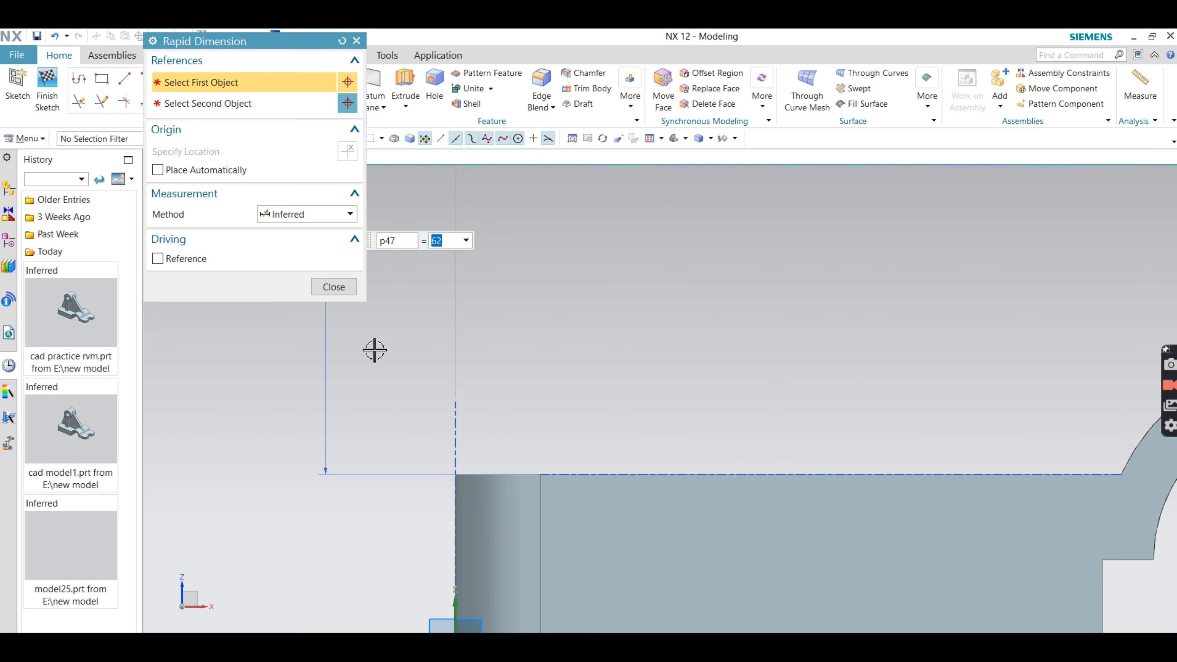
left_click(327, 288)
scroll(526, 323, "down", 6)
middle_click_drag(512, 351, 429, 405, "shift")
scroll(341, 449, "up", 2)
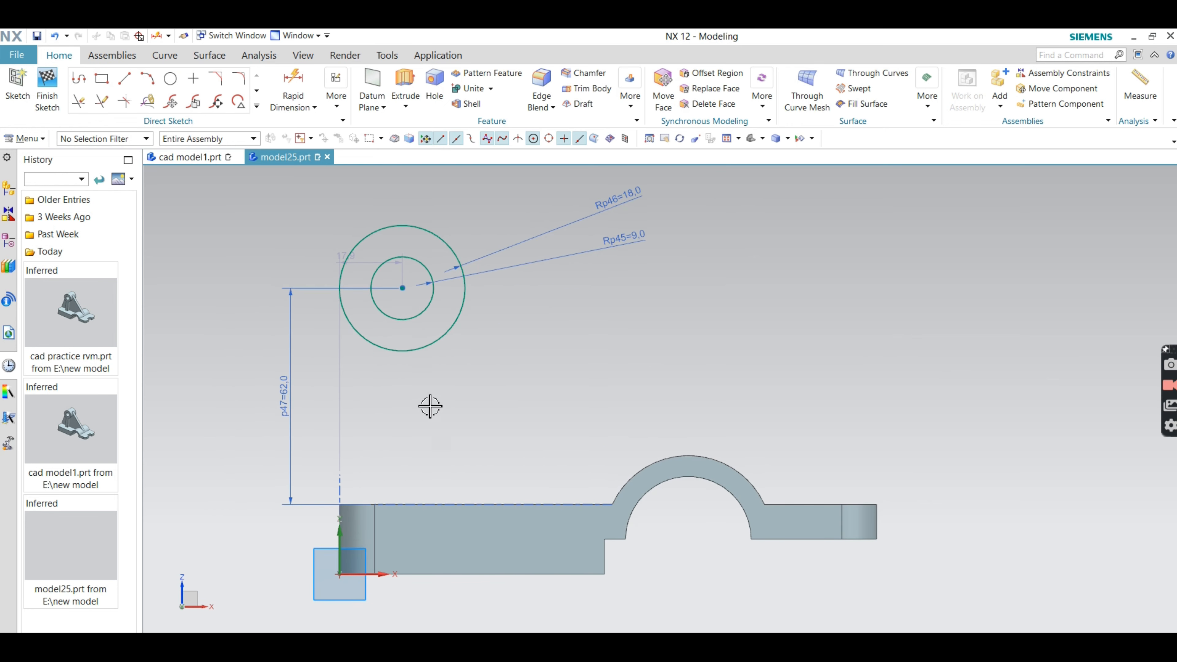
- Set the horizontal distance from the base's thick-end edge to the circles' center to 36 mm and move that dimension above the circles
left_click(297, 85)
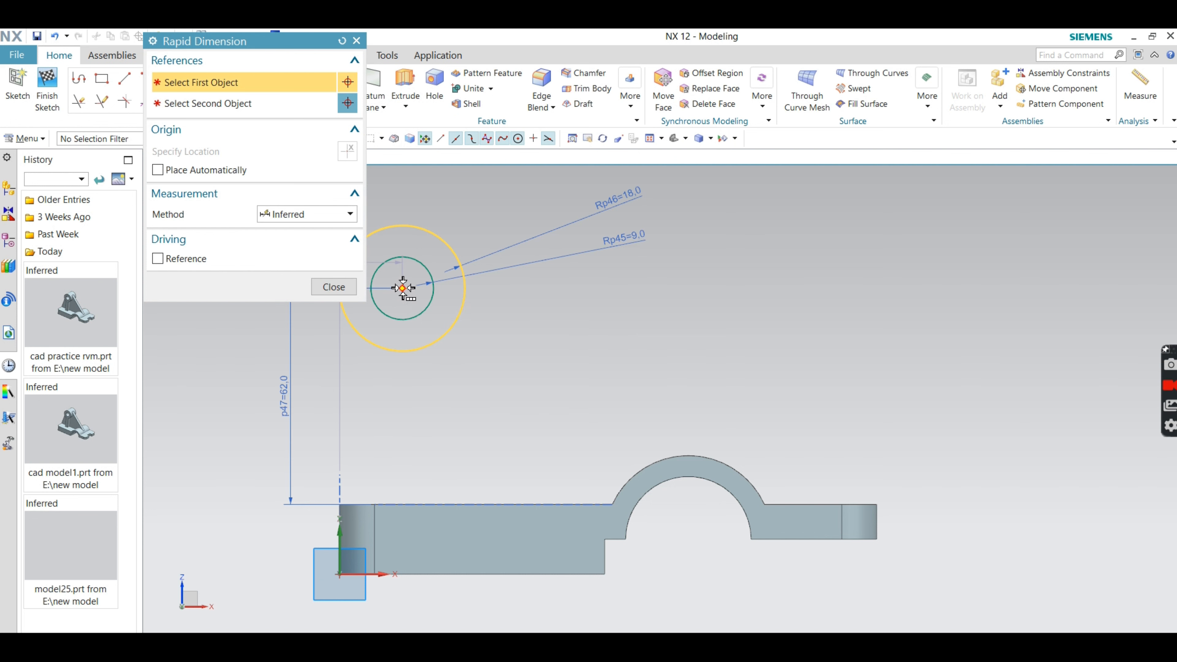
left_click(402, 288)
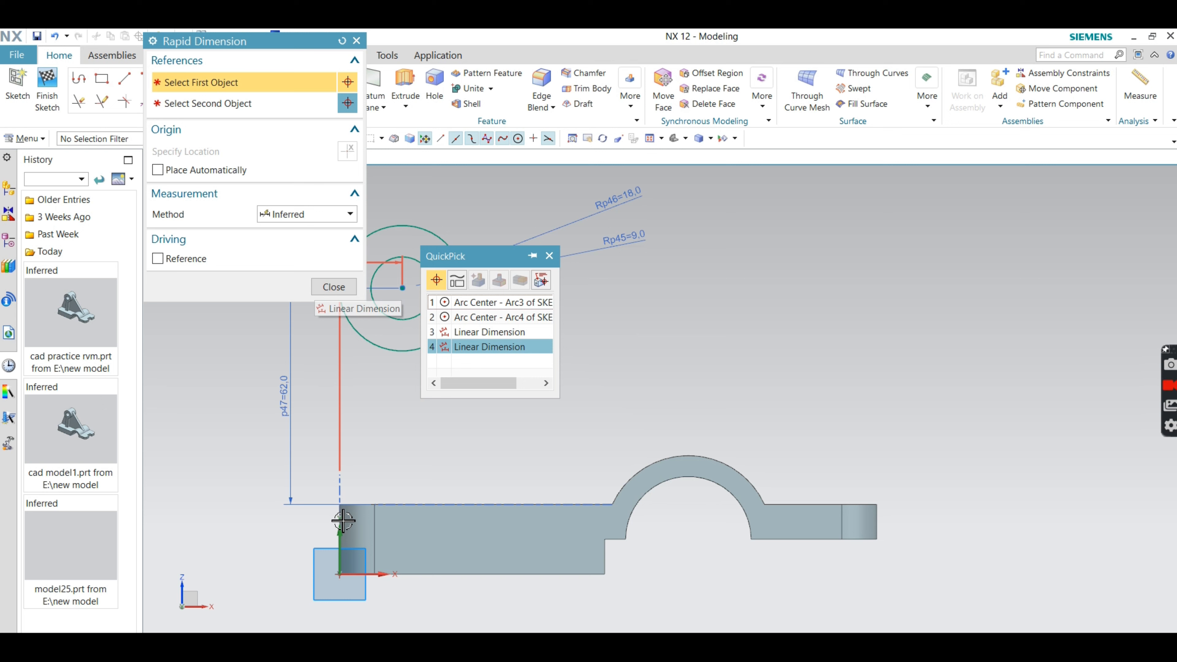
middle_click_drag(343, 518, 453, 568, "shift")
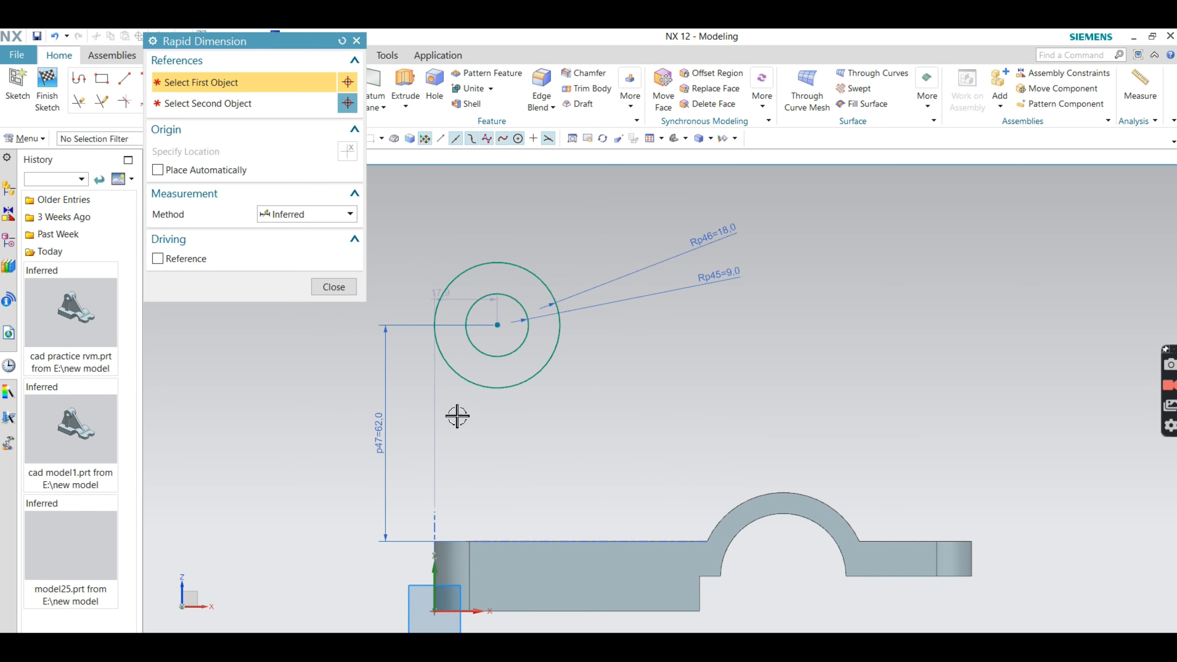
left_click(456, 297)
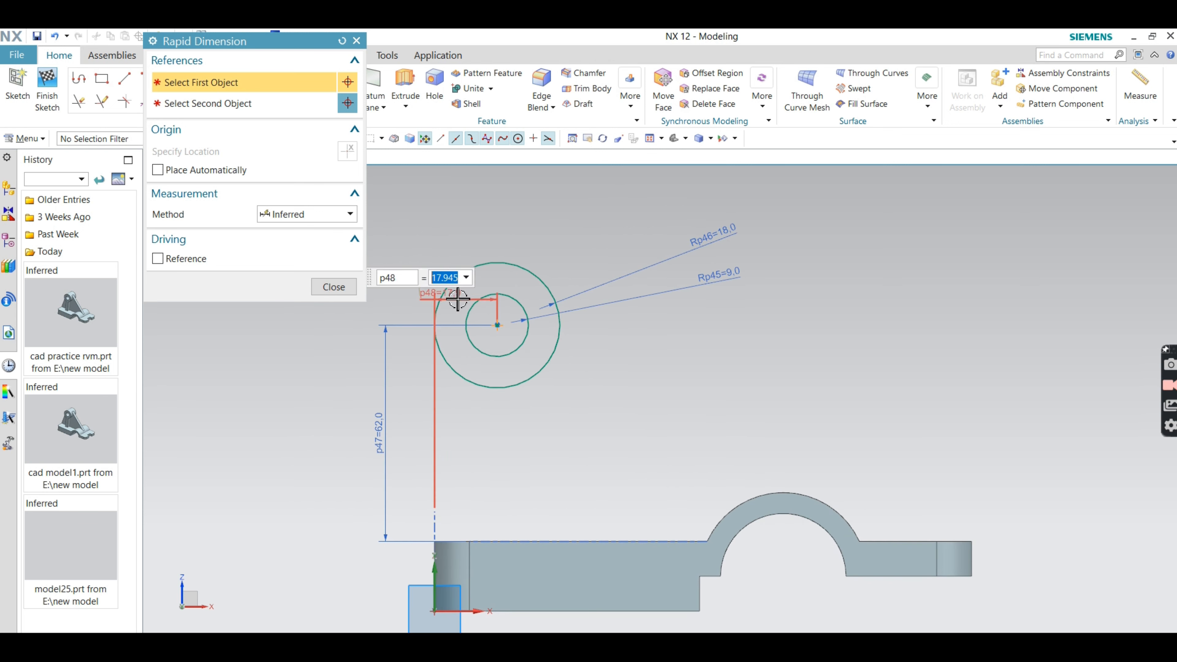
key("BackSpace")
type("3")
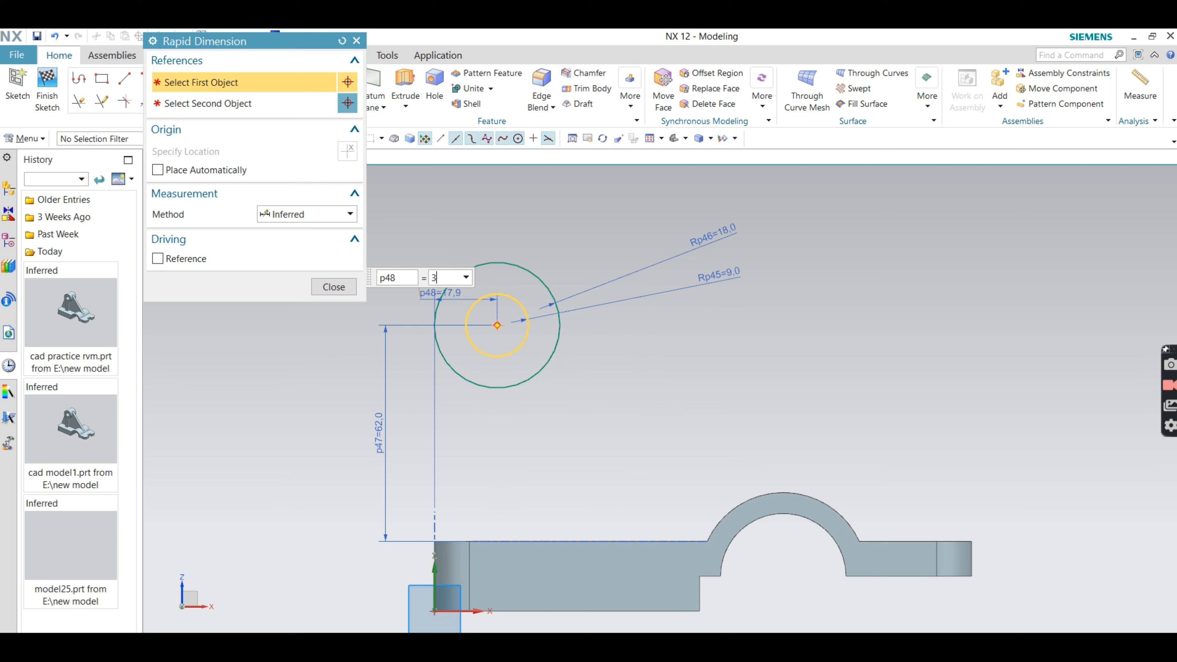
type("6")
key("Return")
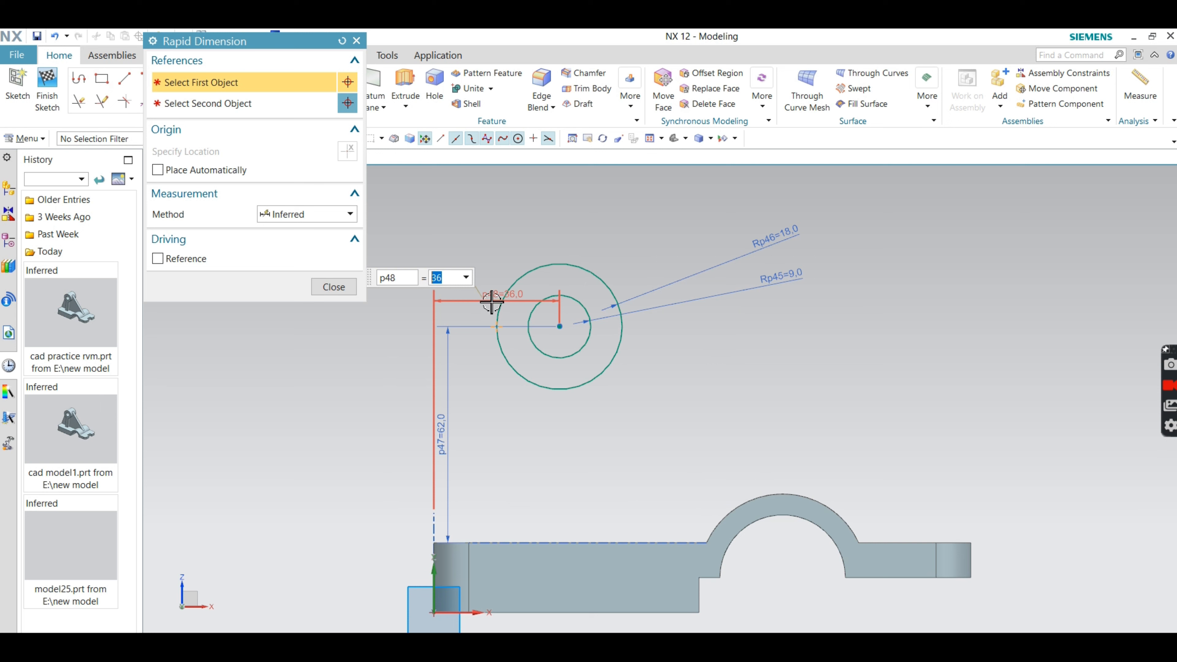
left_click(327, 288)
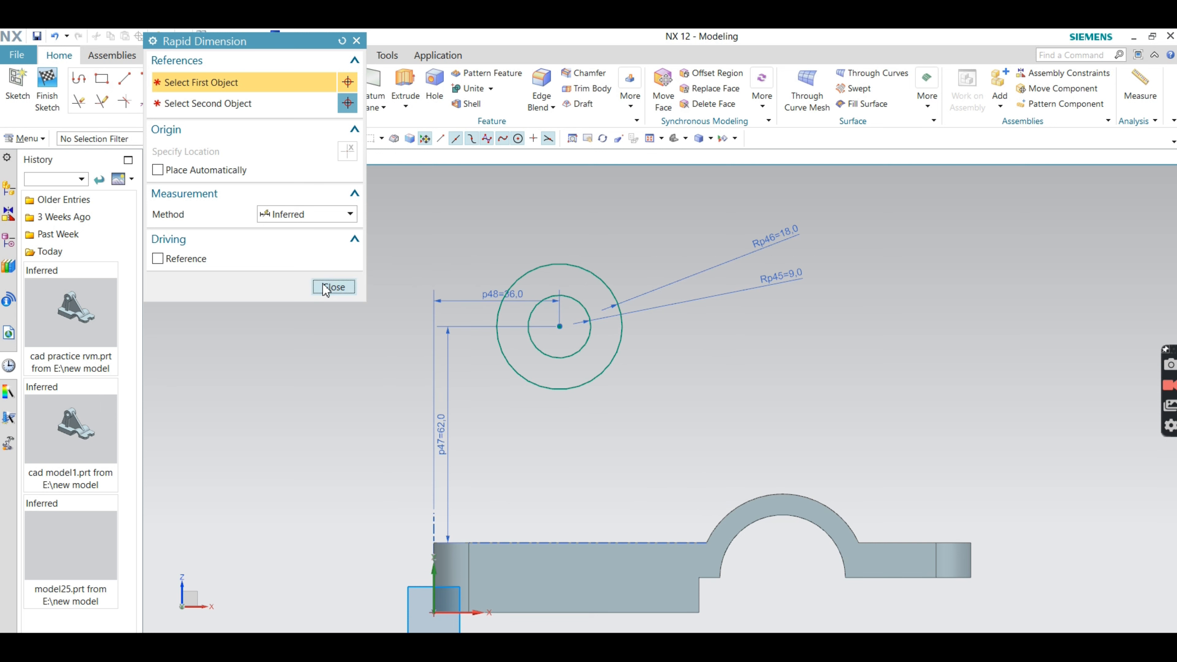
left_click_drag(499, 307, 520, 215)
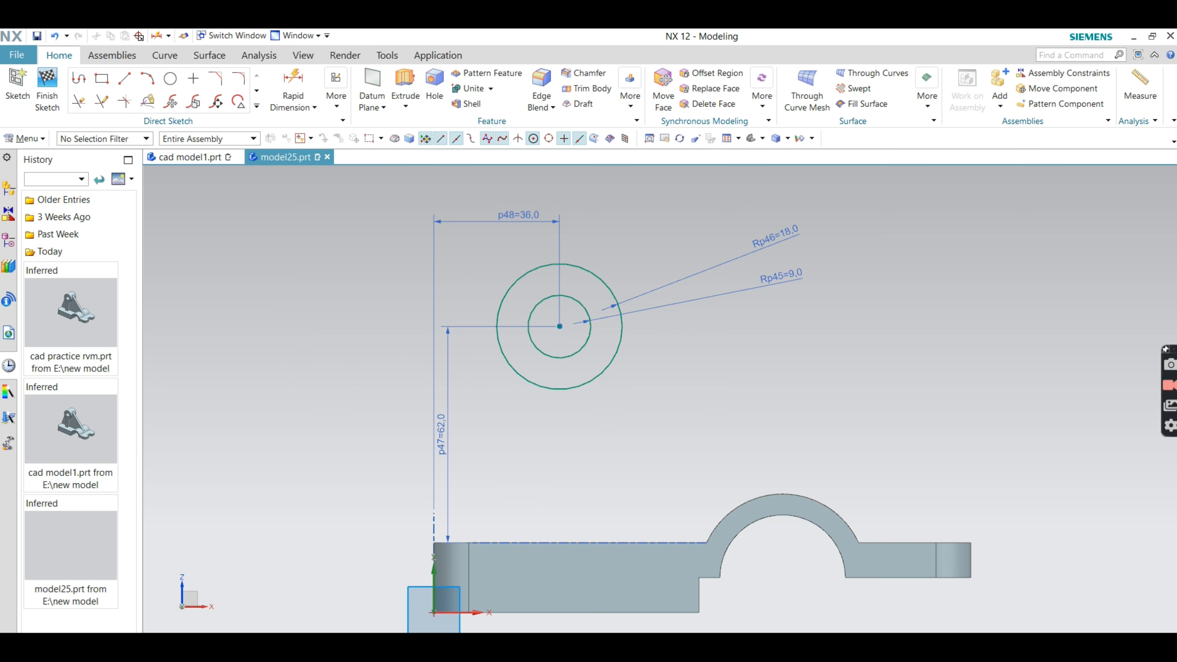
- Finish the sketch with the two concentric circles
scroll(647, 319, "up", 4)
middle_click_drag(615, 389, 595, 464)
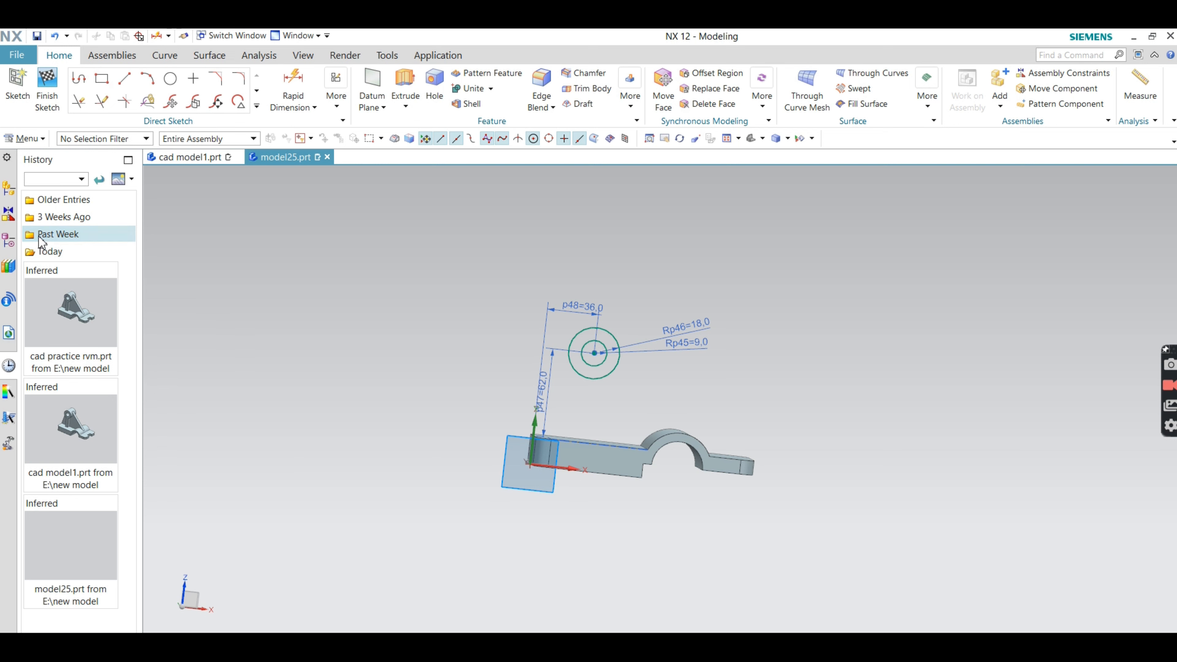
left_click(57, 234)
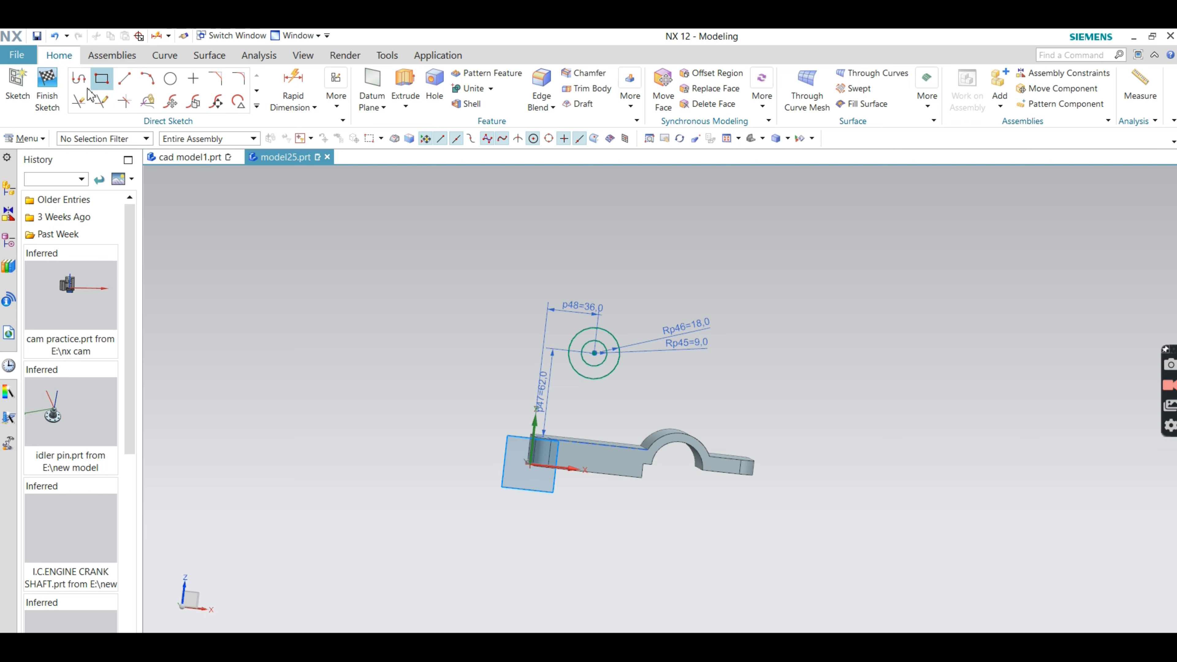
left_click(48, 109)
scroll(508, 295, "up", 3)
scroll(505, 286, "down", 2)
mouse_move(505, 287)
middle_mouse_down("shift")
mouse_move(468, 357)
mouse_move(375, 365)
middle_mouse_up("shift")
left_click(176, 86)
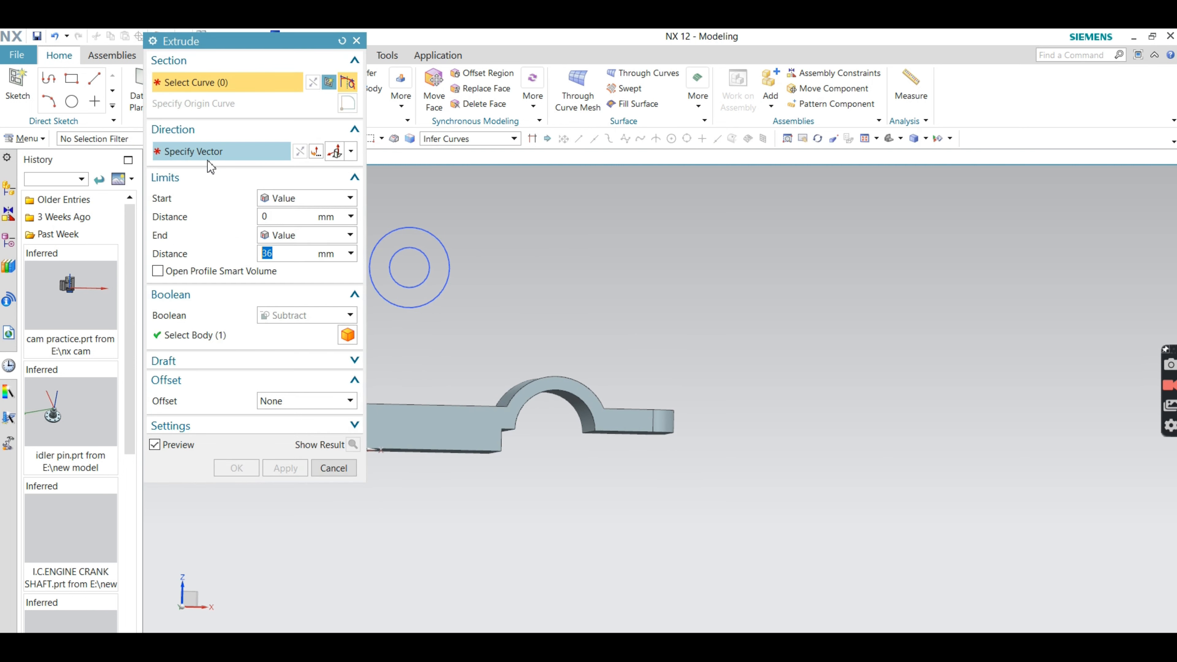
left_click(299, 236)
left_click(306, 263)
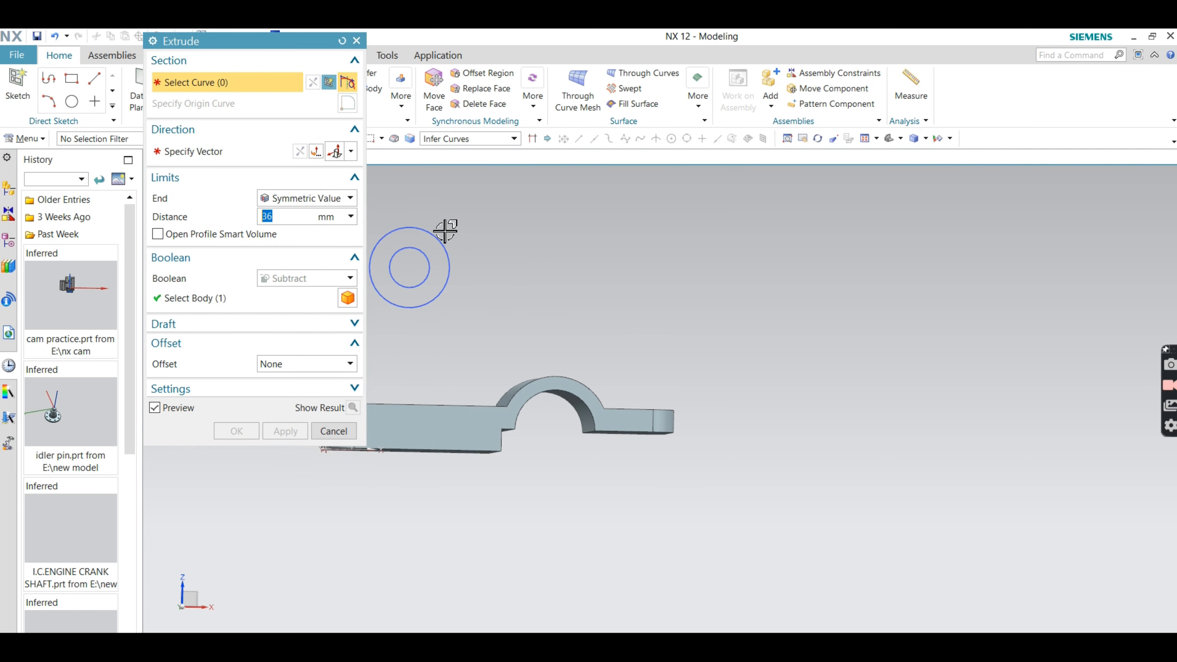
scroll(445, 230, "down", 2)
left_click(436, 237)
middle_click_drag(479, 263, 417, 284)
left_click(230, 151)
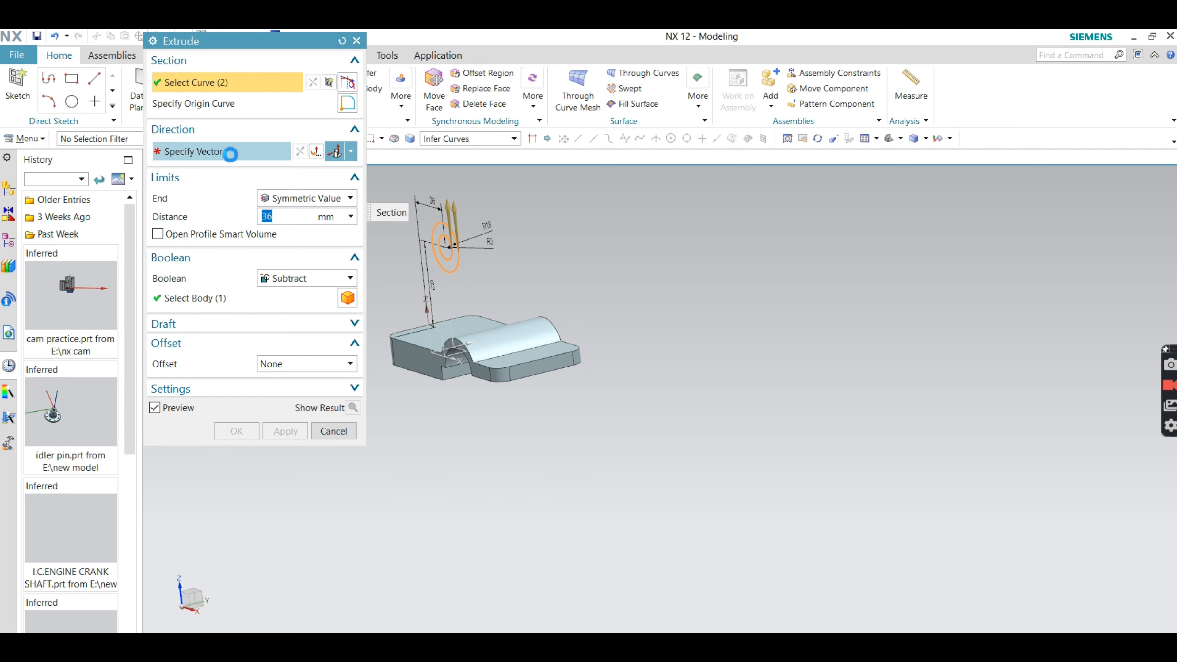
left_click(455, 212)
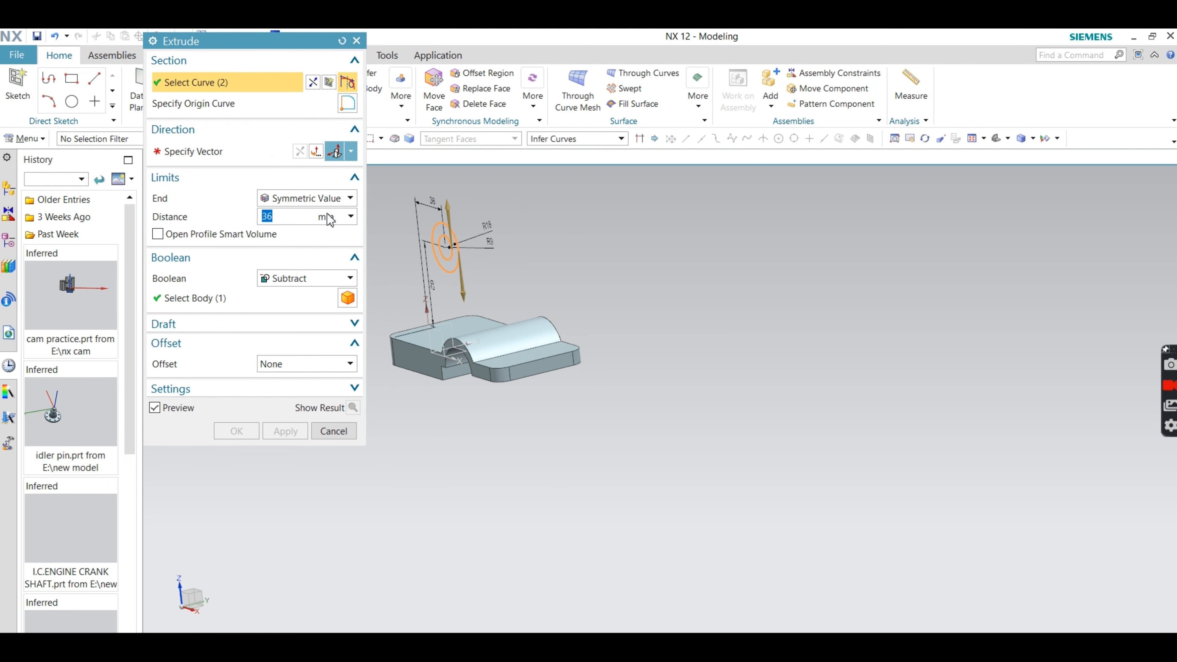
left_click(345, 300)
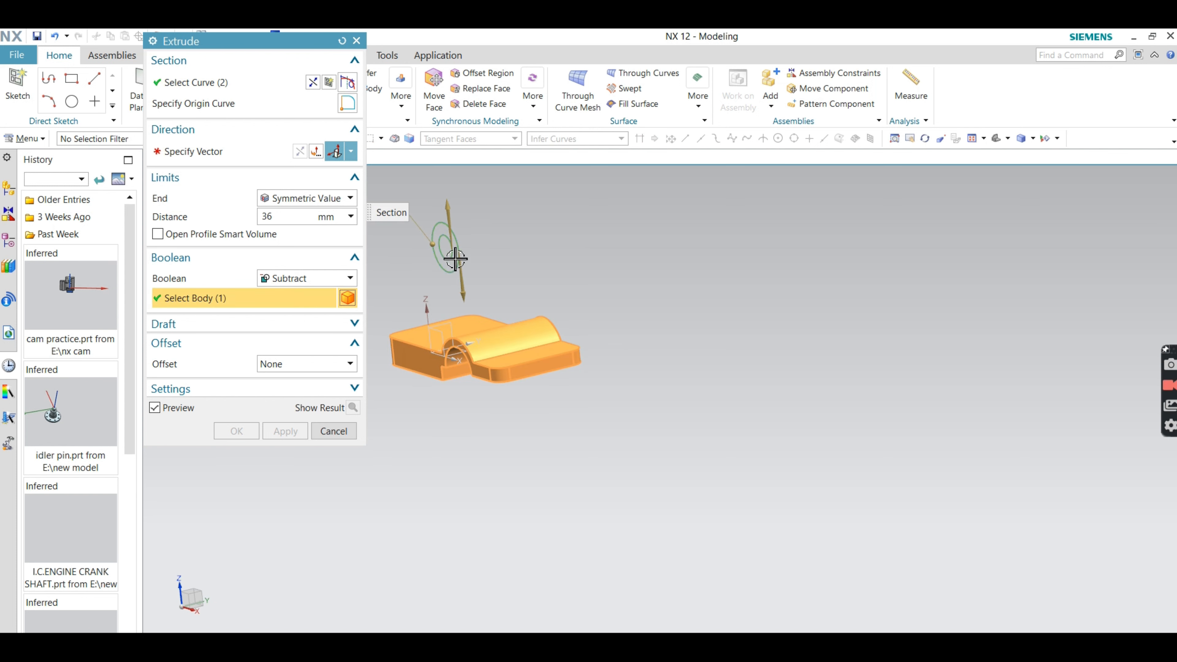
double_click(449, 212)
scroll(427, 267, "up", 1)
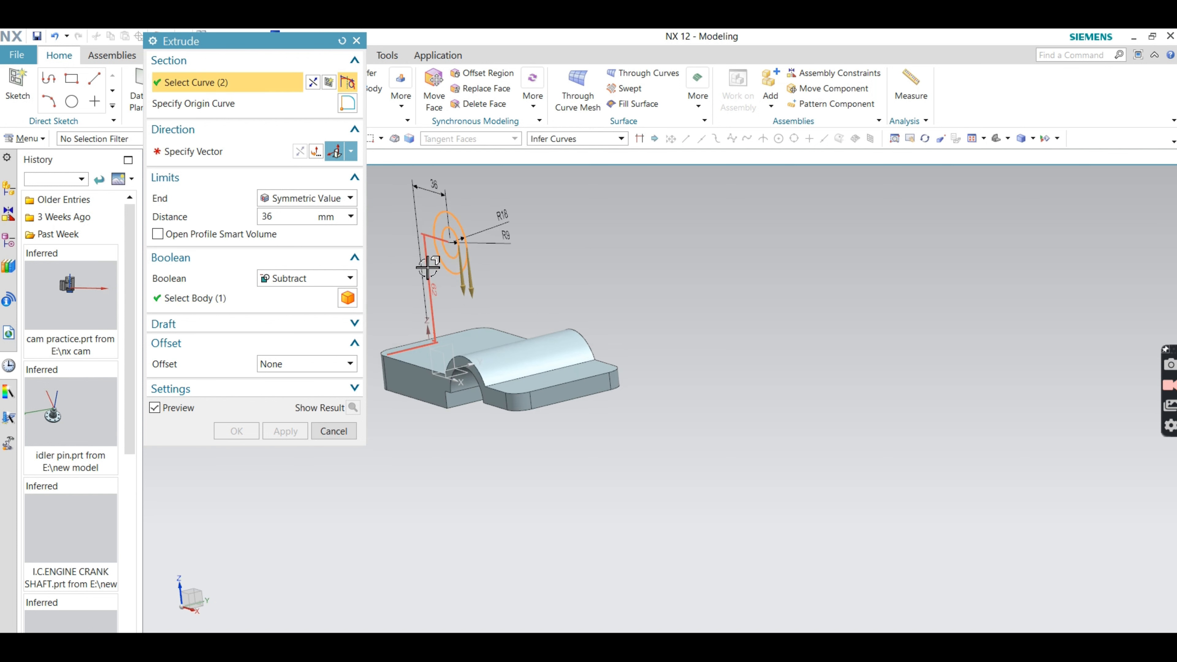
scroll(427, 267, "down", 2)
left_click(329, 198)
left_click(304, 213)
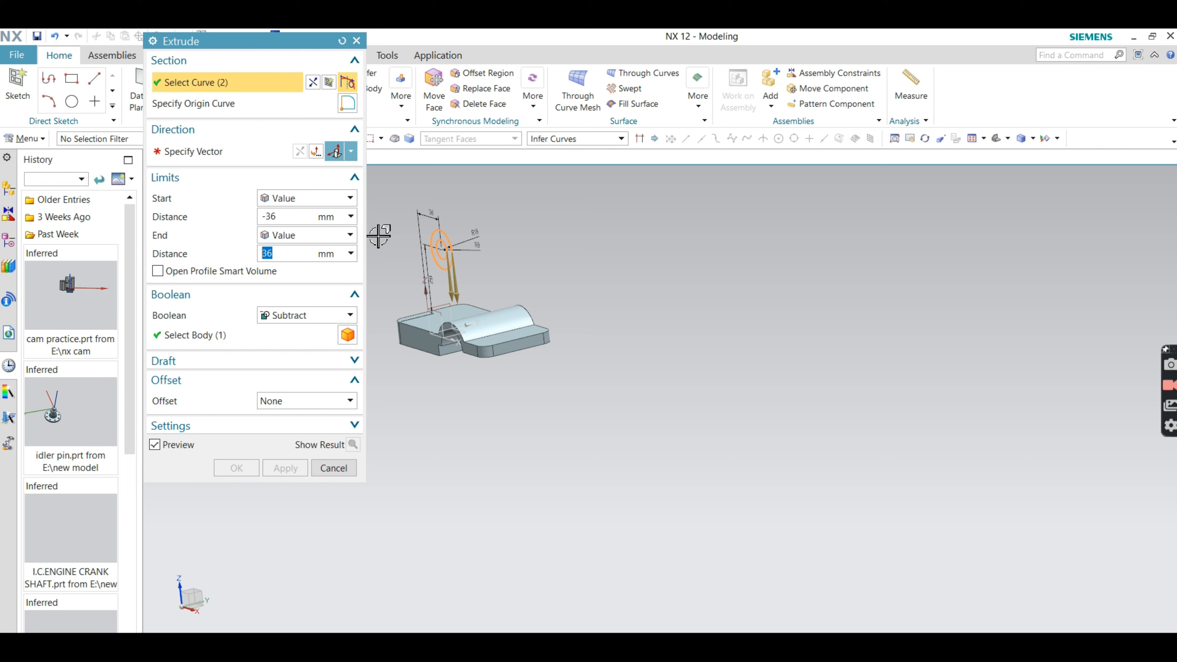
left_click(341, 41)
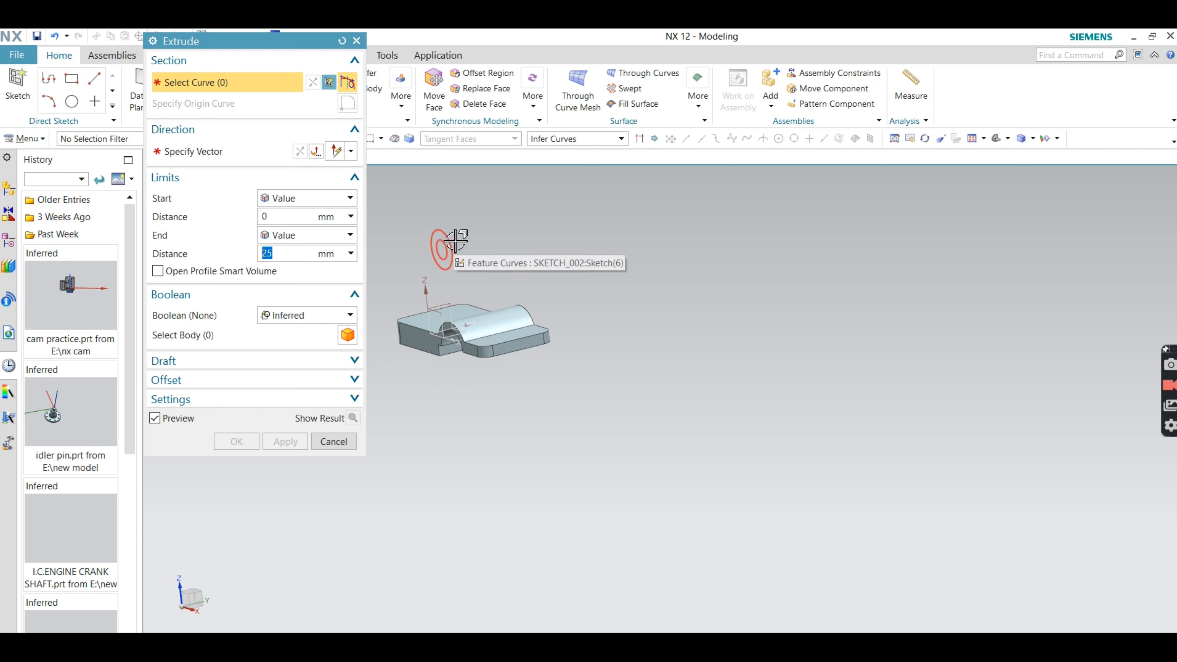
- Extrude the two concentric circles into a hollow cylinder using a symmetric distance of 36/2 mm
left_click(443, 242)
mouse_move(391, 244)
middle_mouse_down("shift")
mouse_move(421, 249)
mouse_move(406, 243)
middle_mouse_up("shift")
left_click(326, 234)
left_click(325, 265)
left_click(294, 216)
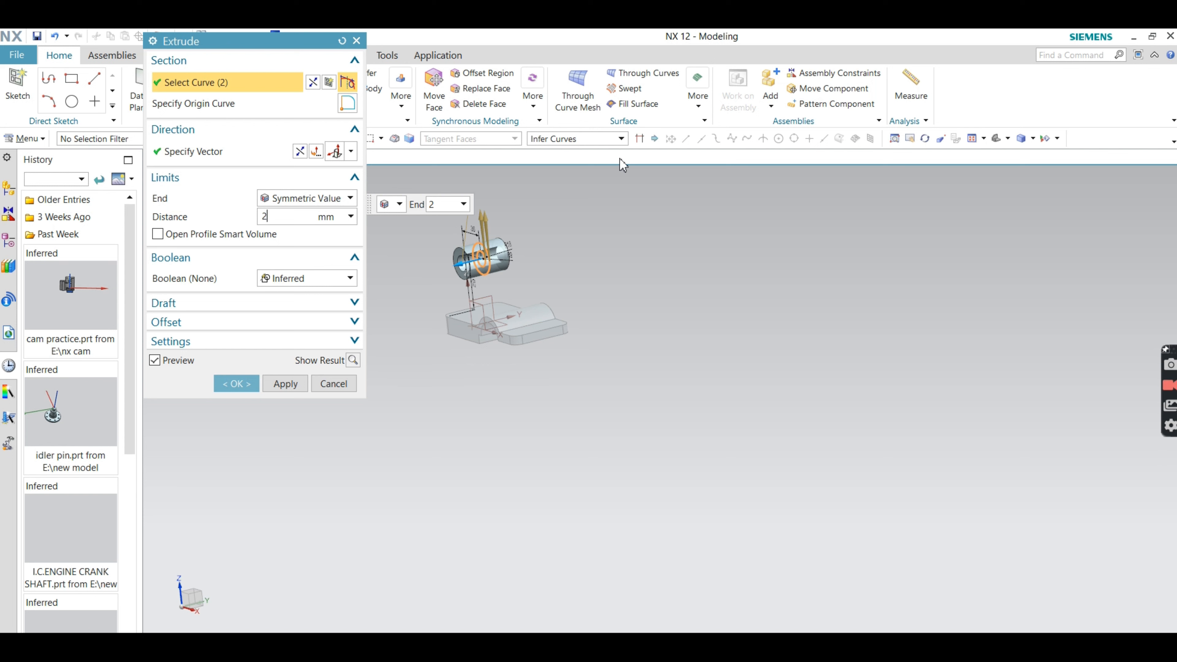
key("Return")
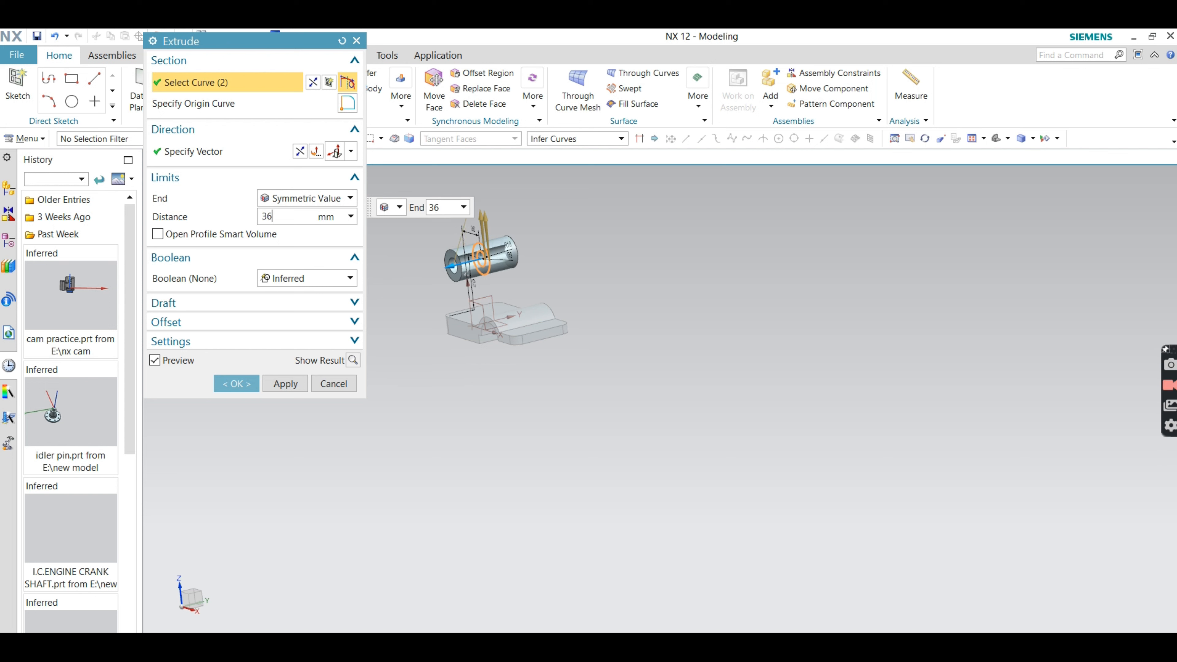
key("Return")
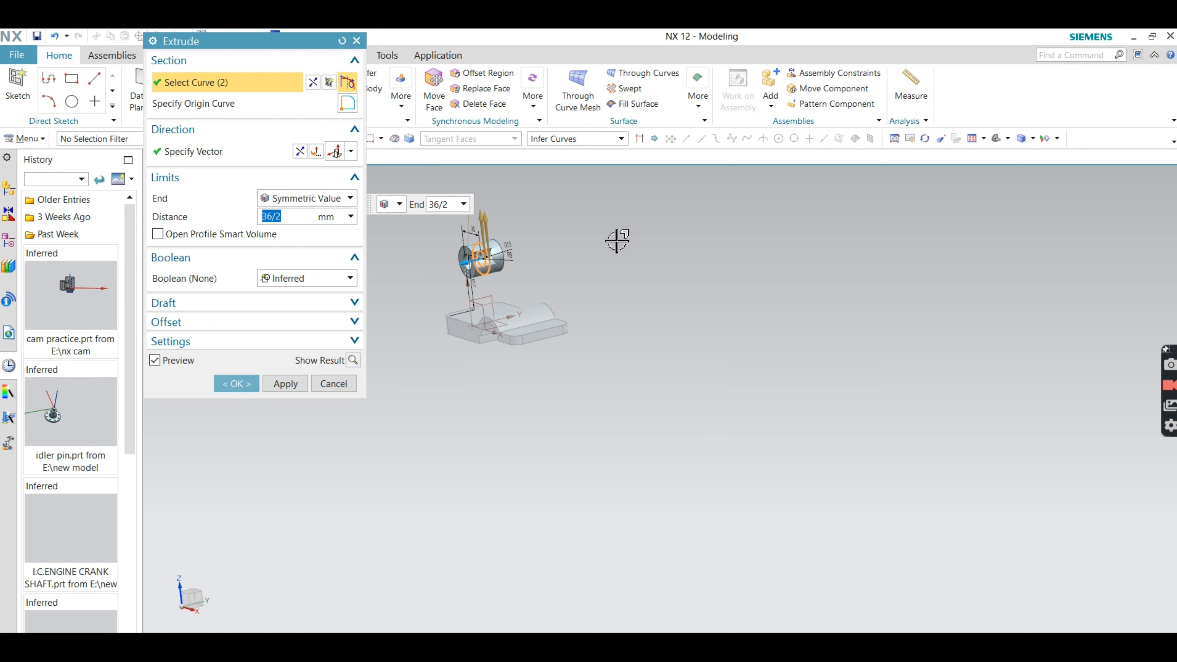
left_click(237, 384)
- Hide the circle sketch on the hollow cylinder
middle_click_drag(326, 326, 432, 320)
scroll(433, 320, "up", 3)
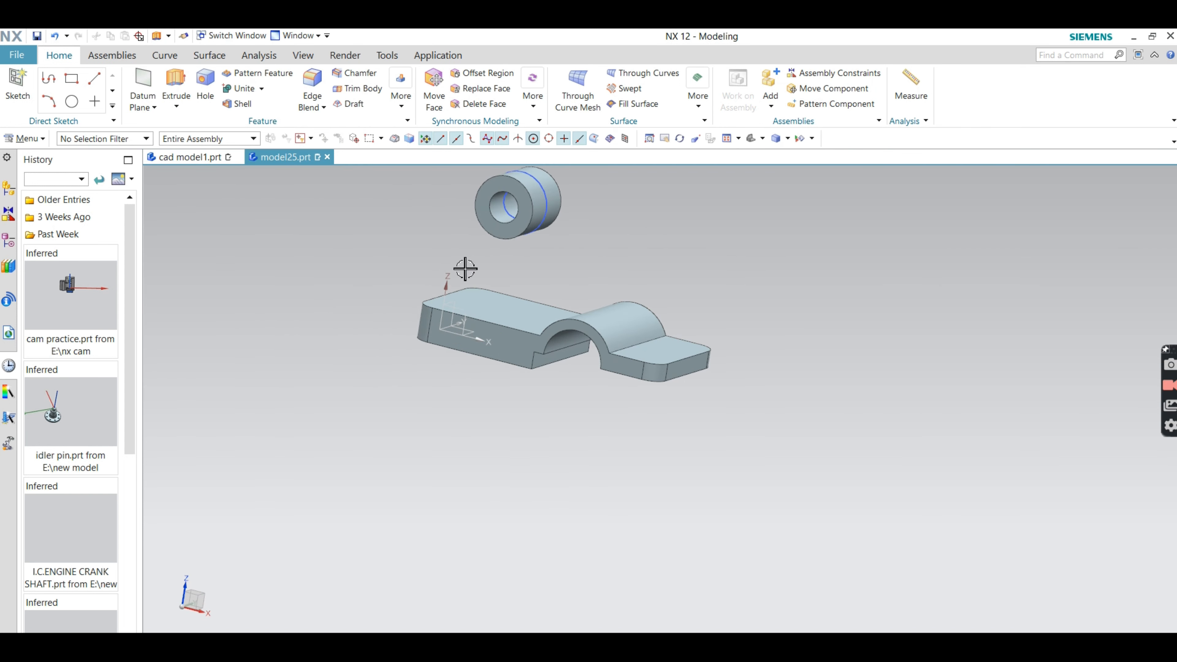
right_click(548, 198)
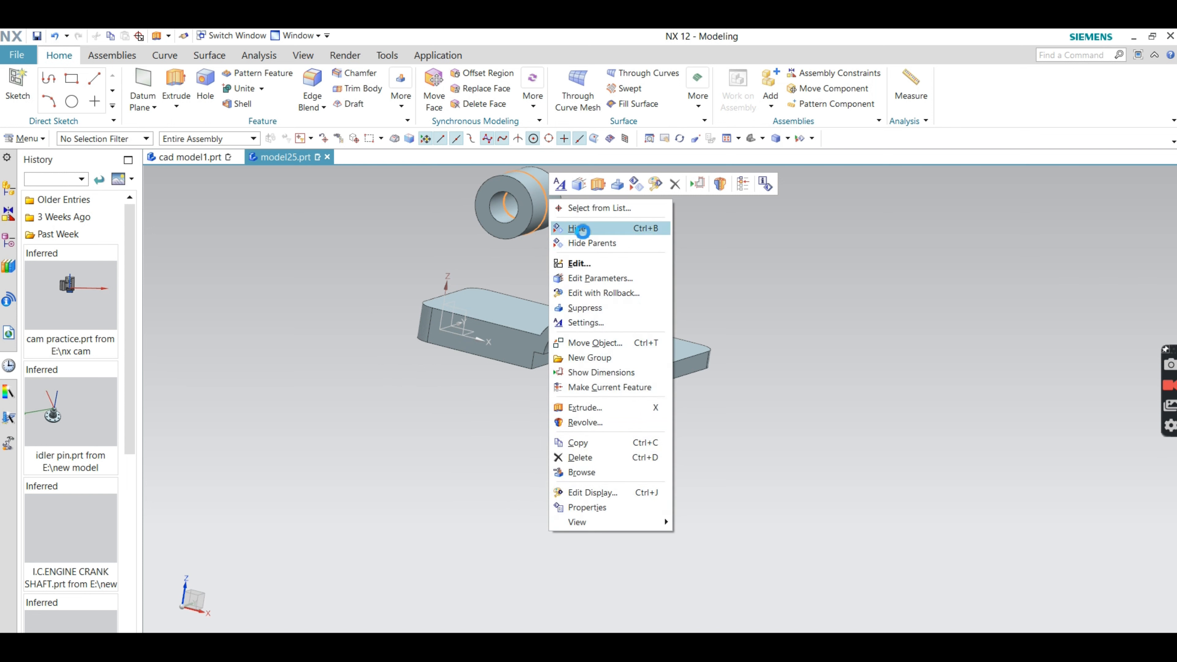
left_click(582, 231)
scroll(478, 233, "down", 4)
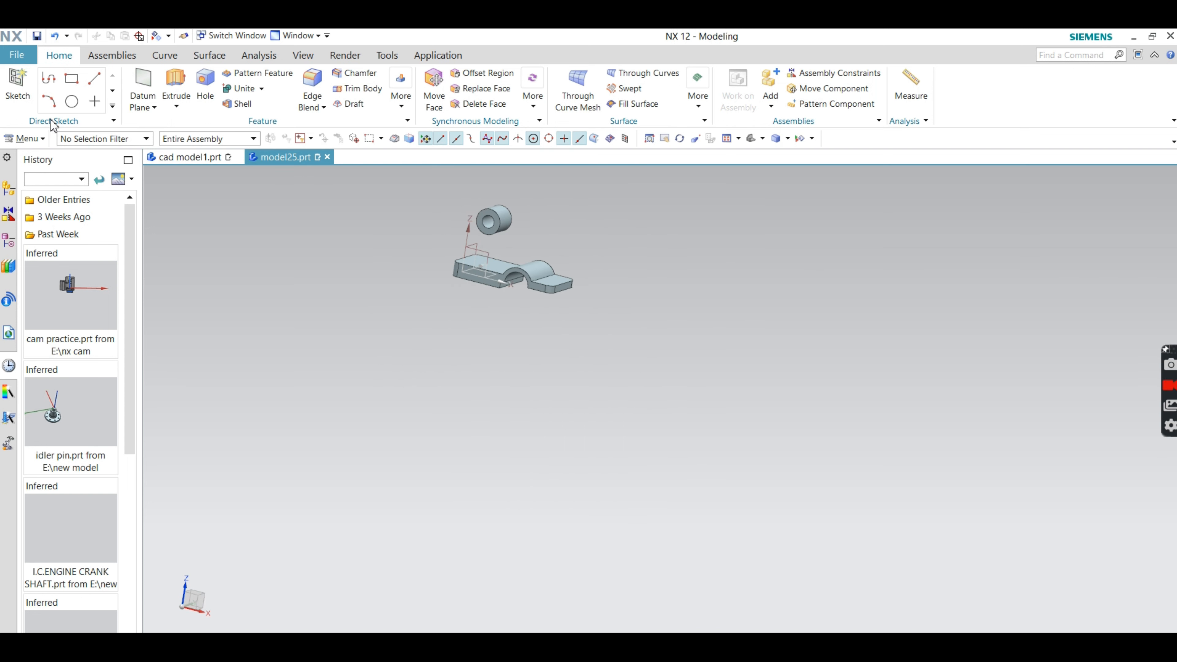
- Create a sketch on the flat top face of the base's thicker section, beneath the hollow cylinder
left_click(17, 86)
middle_click_drag(289, 313, 332, 338)
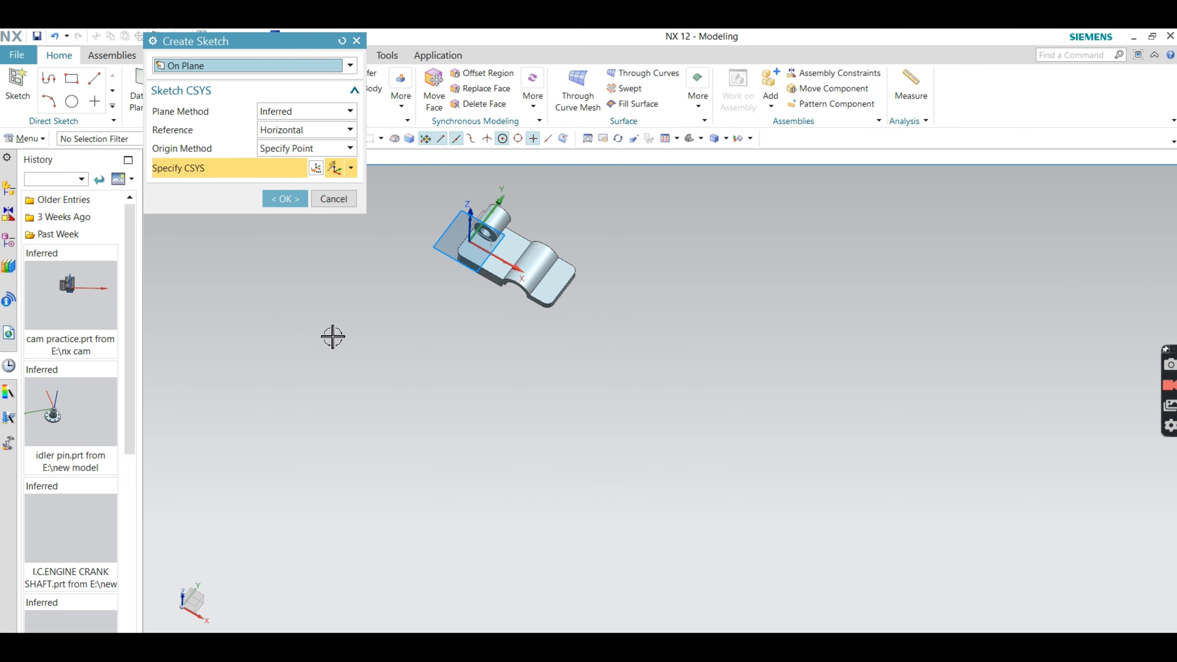
left_click(507, 257)
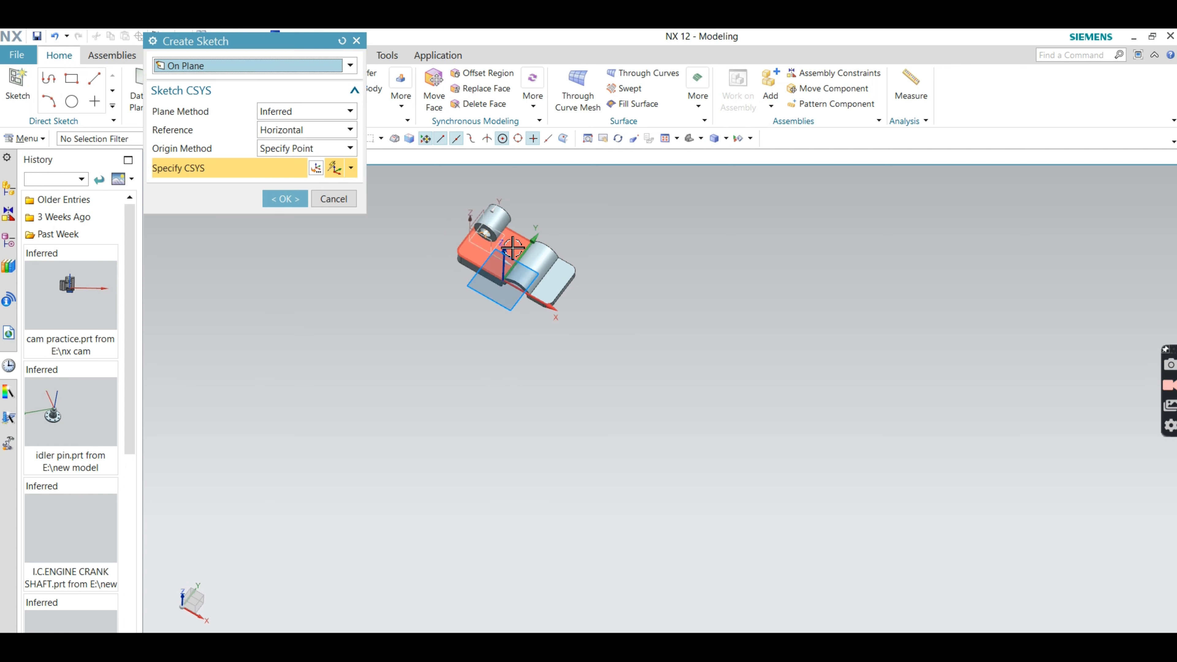
scroll(513, 248, "up", 4)
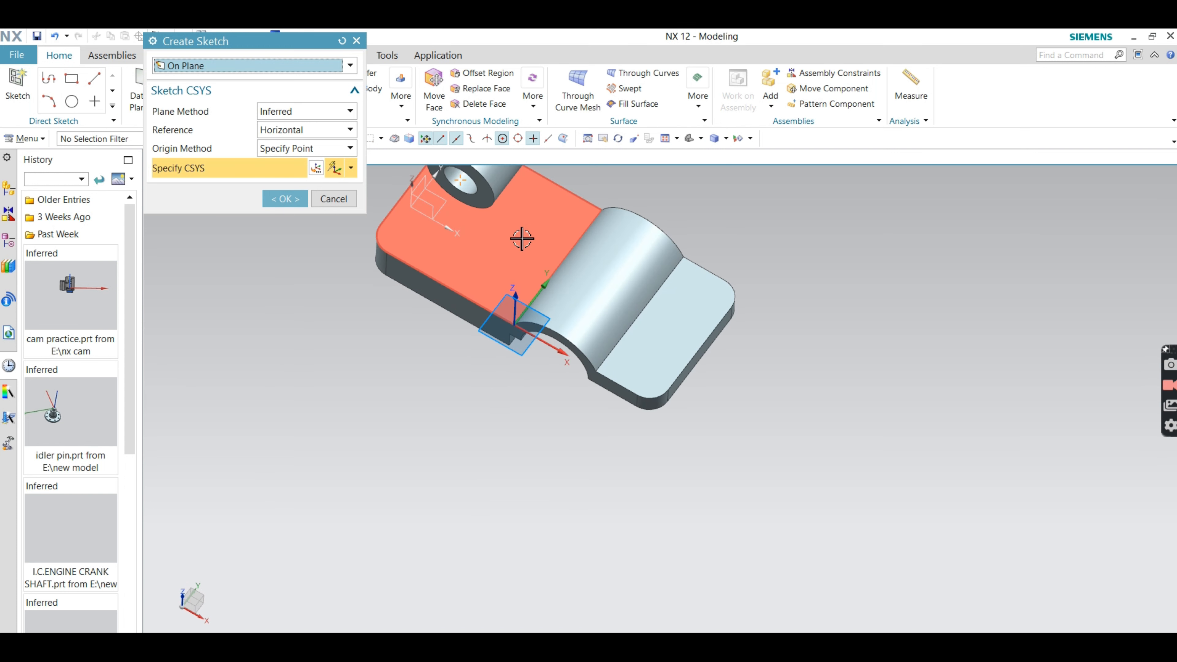
left_click(284, 198)
middle_click_drag(578, 362, 452, 194, "shift")
scroll(468, 268, "up", 2)
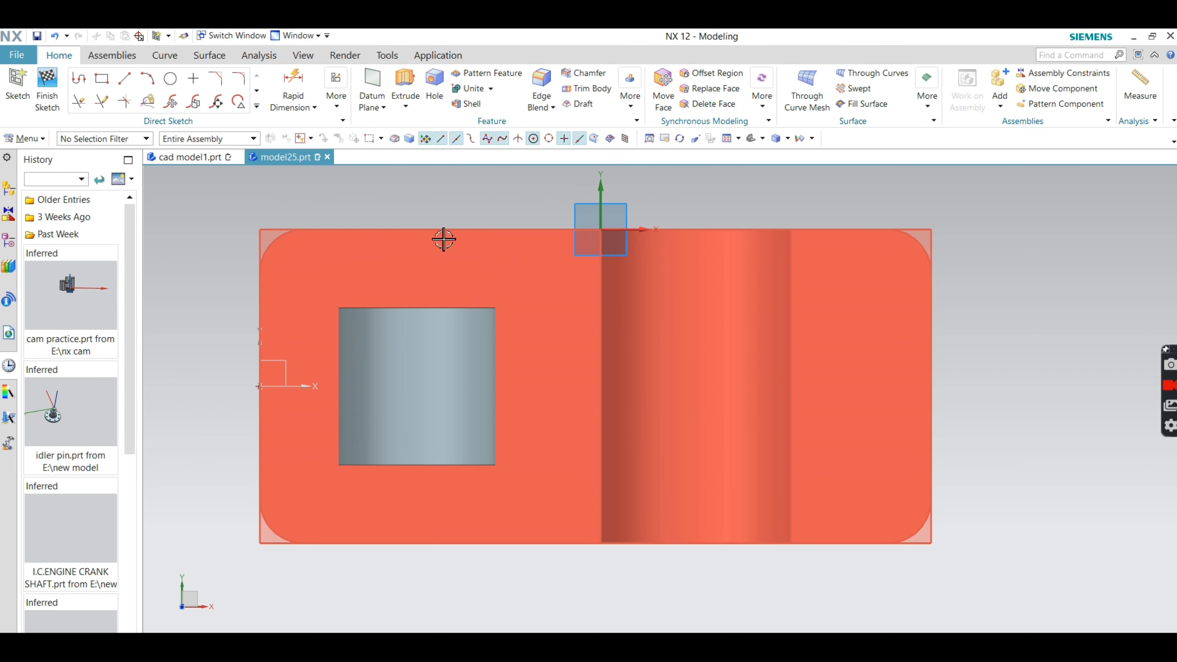
- Sketch a rectangle beneath the hollow cylinder, spanning its full 36 mm length between the two end edges
left_click(102, 79)
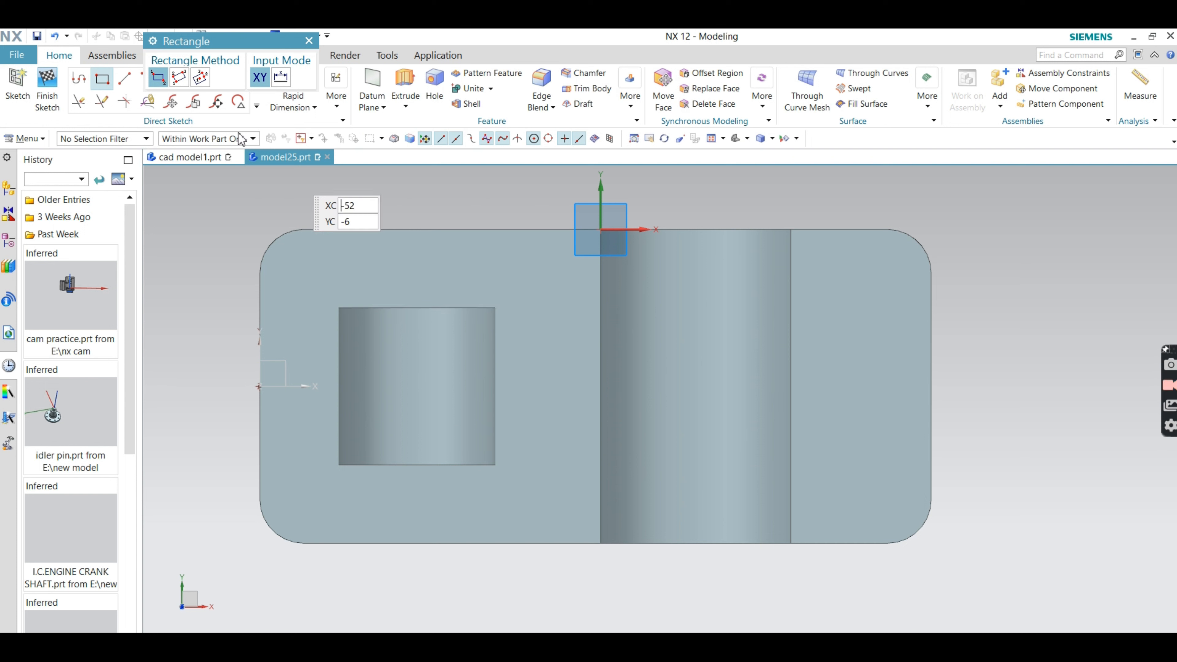
left_click(201, 78)
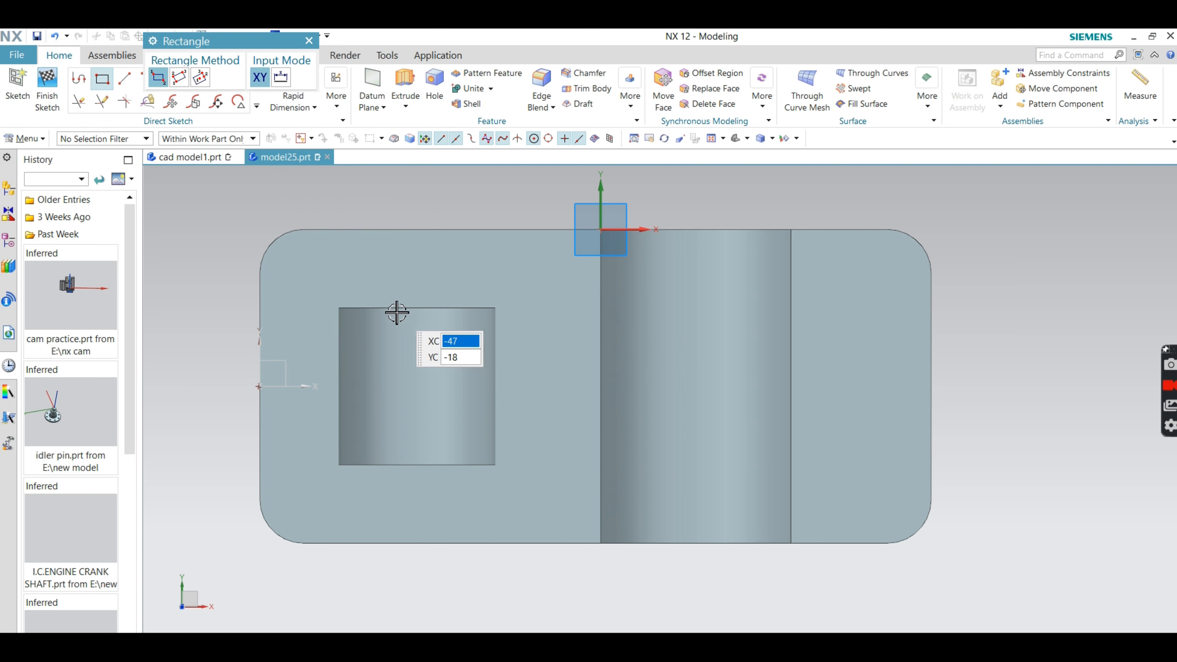
left_click(418, 308)
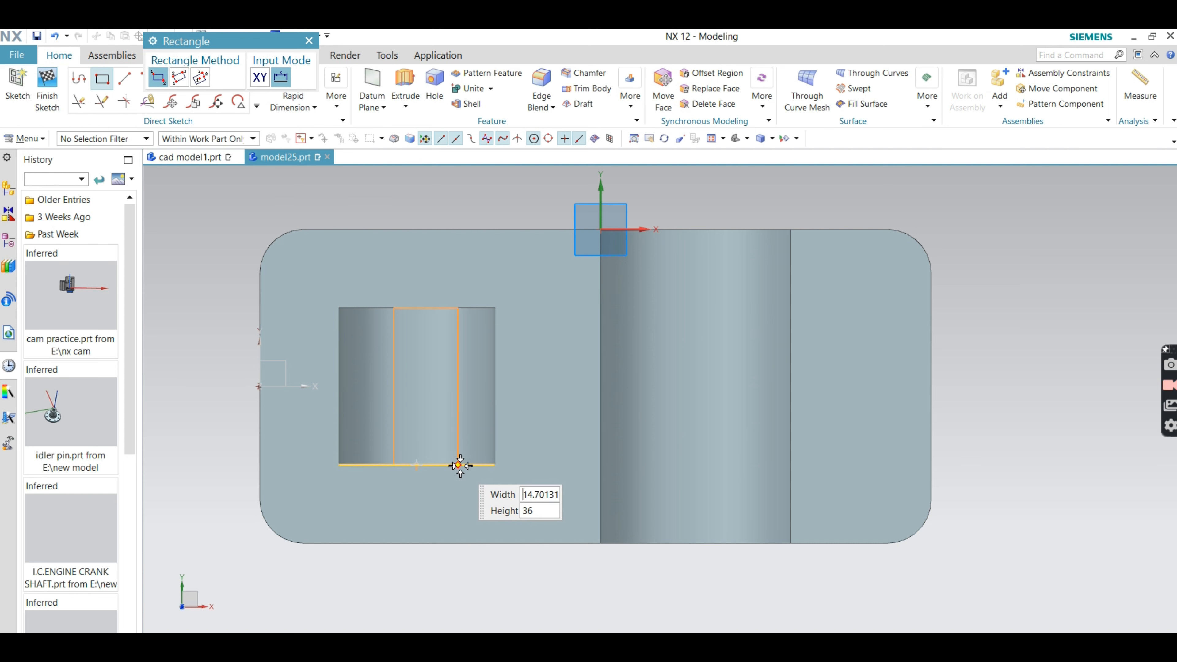
left_click(453, 464)
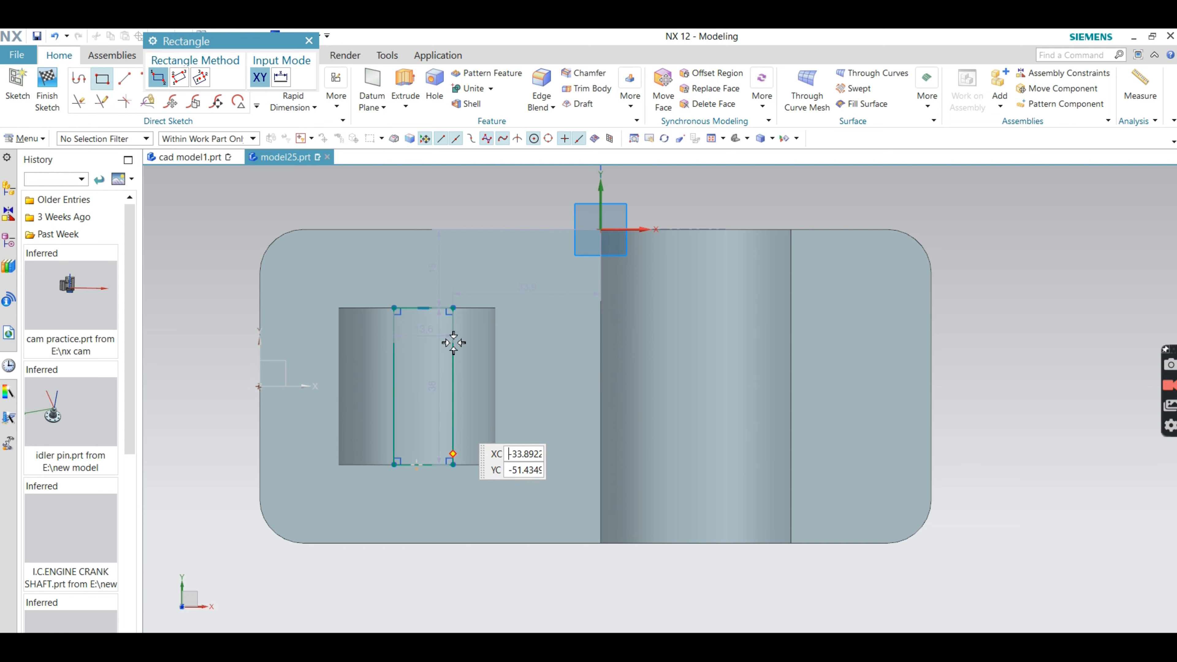
key("Escape")
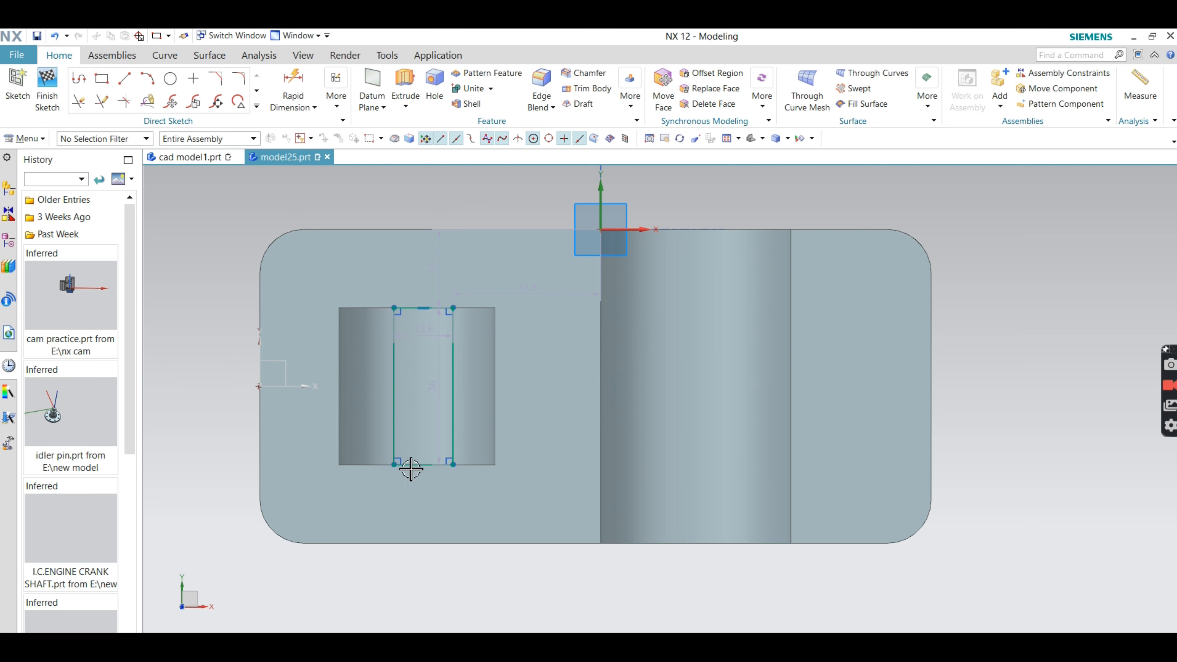
- Dimension the rectangle's length at 36 mm and set its width to 10 mm
double_click(310, 372)
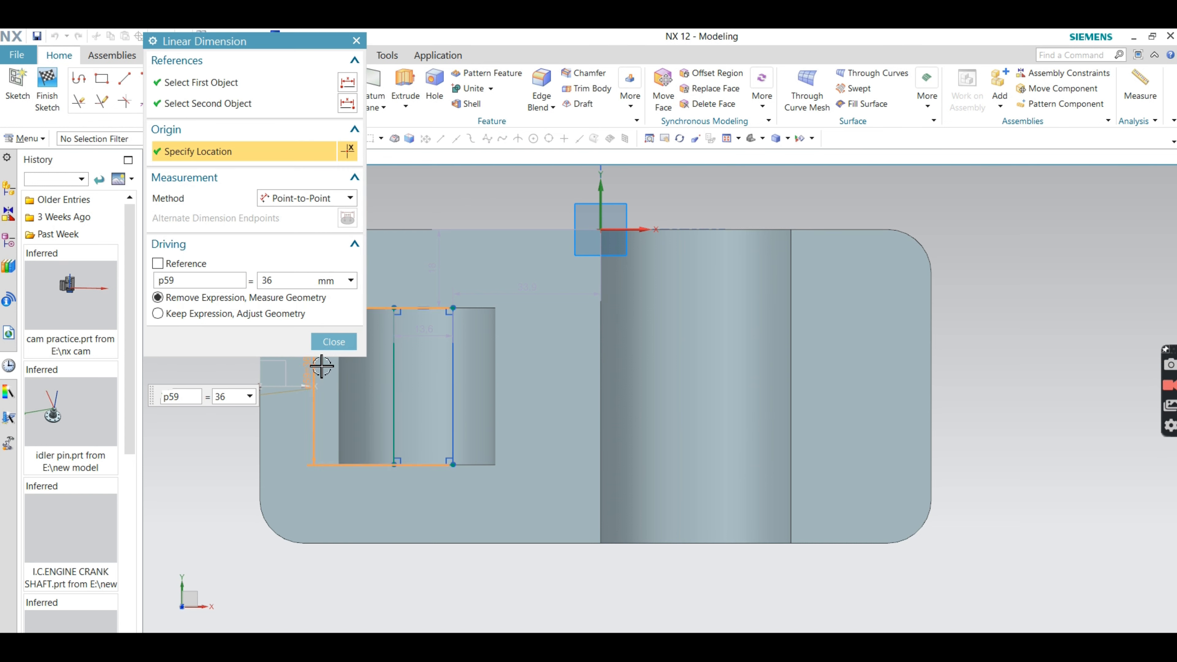
key("Escape")
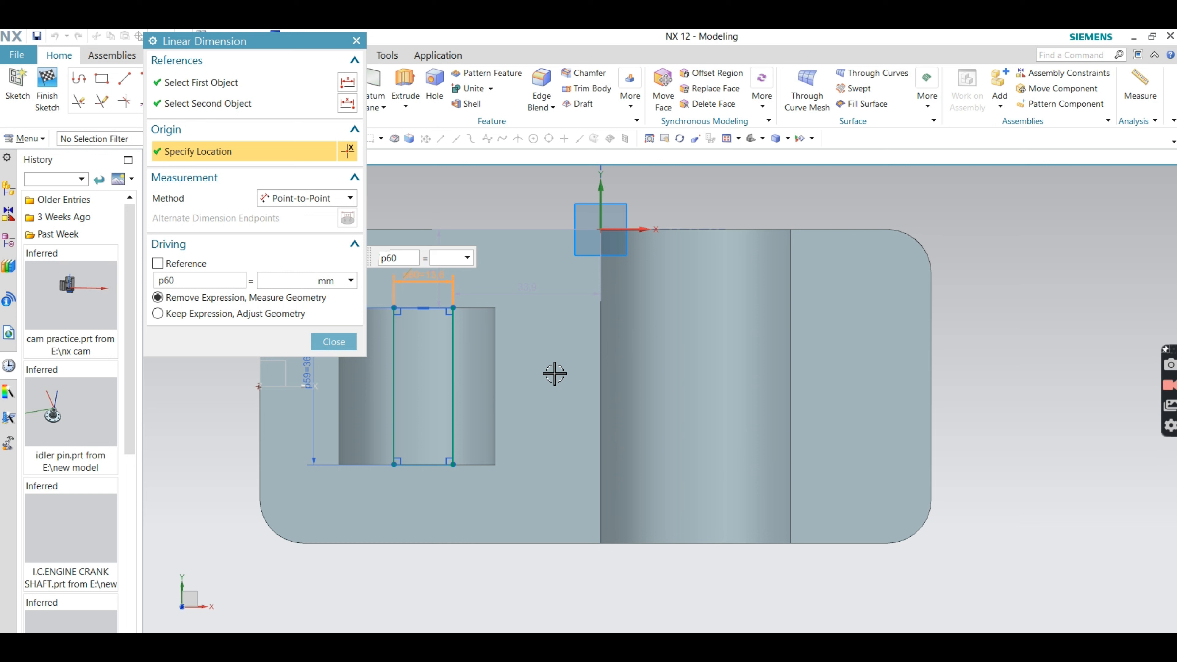
left_click(335, 342)
scroll(447, 370, "down", 1)
scroll(445, 371, "up", 3)
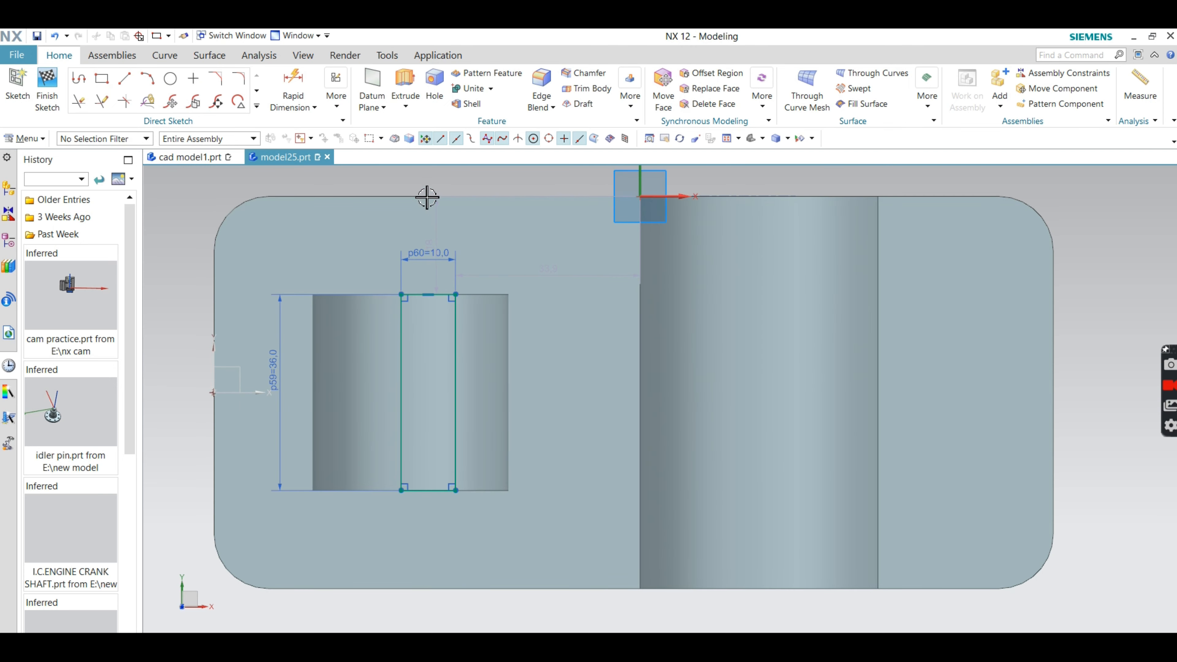
- Position the rectangle's centre 36 mm from the short end edge of the base's thicker section and finish the sketch
scroll(426, 197, "down", 2)
middle_click_drag(395, 178, 408, 224, "shift")
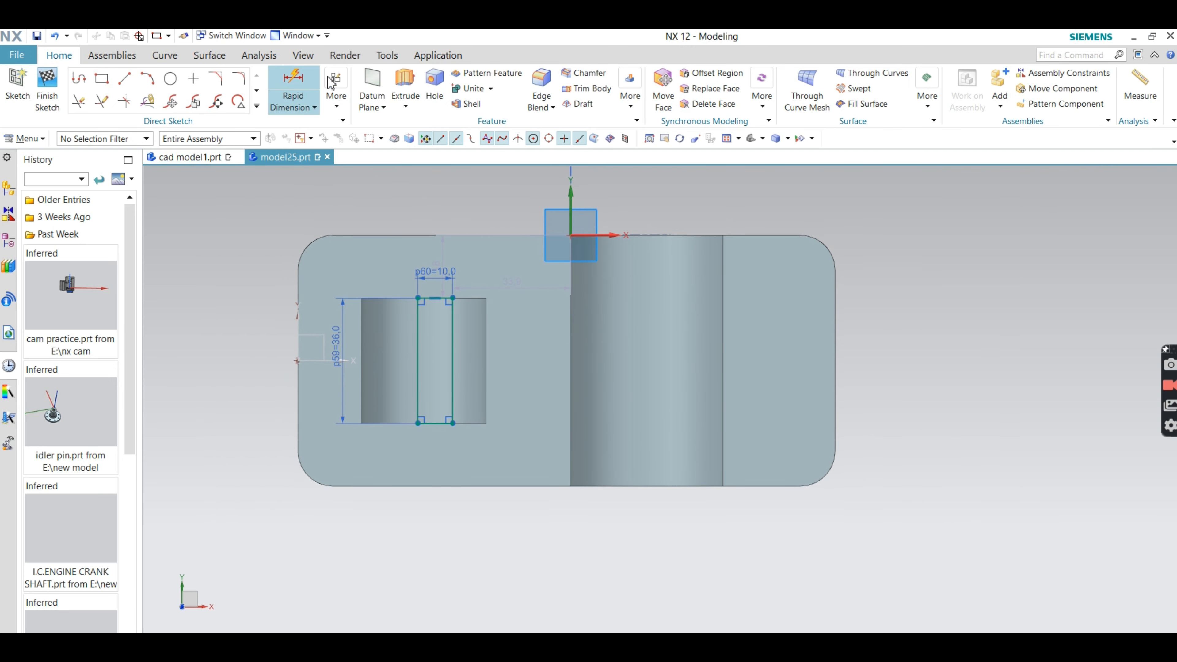
left_click(294, 83)
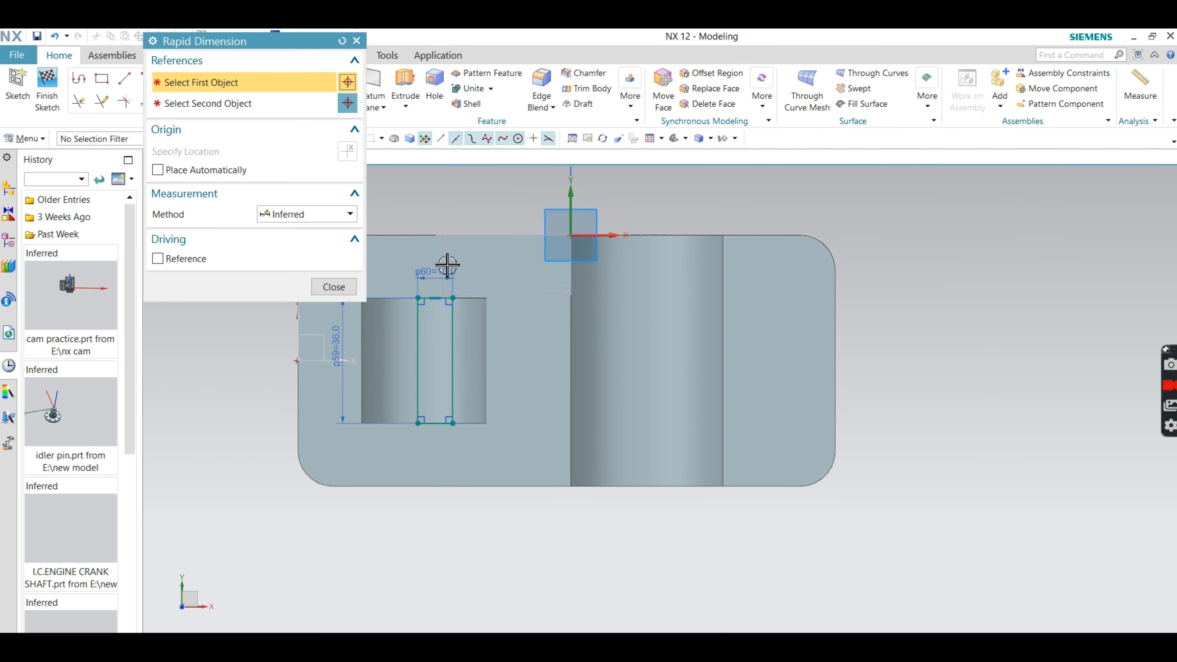
left_click(436, 298)
left_click(309, 414)
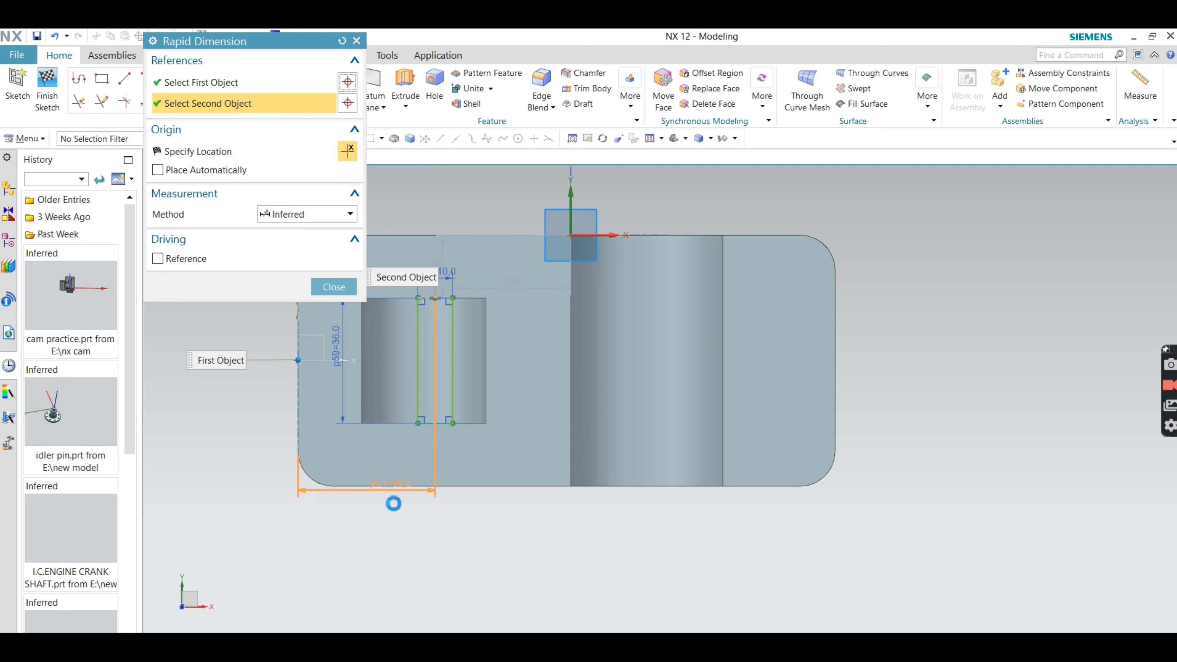
left_click(370, 529)
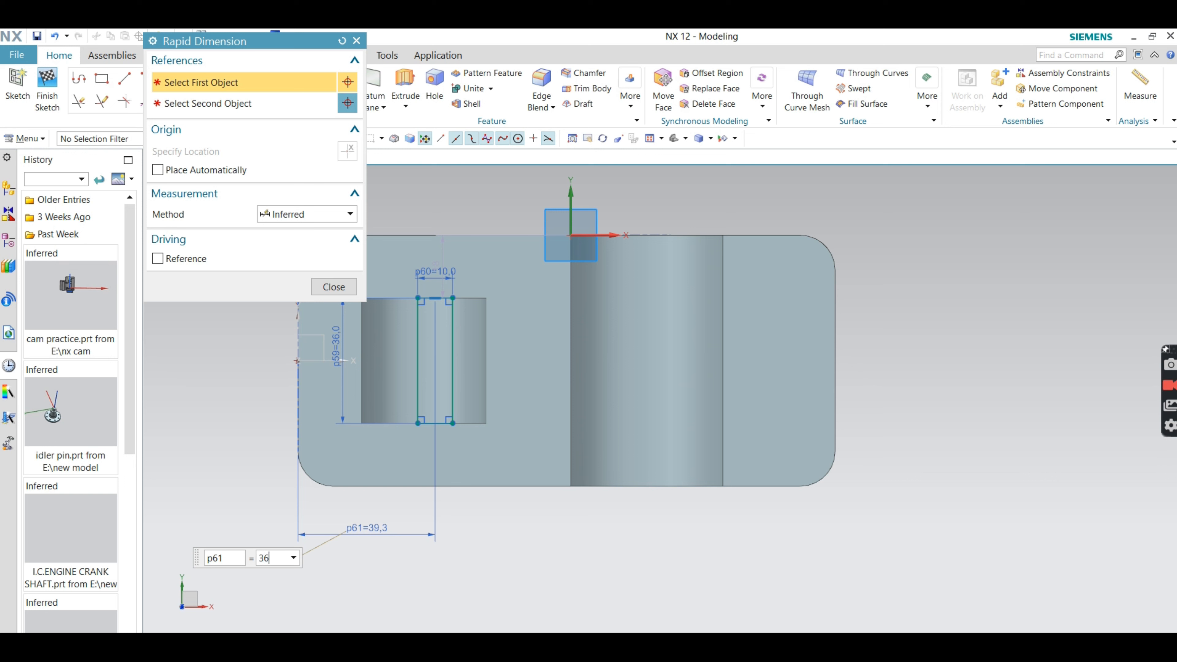
type("36")
key("Return")
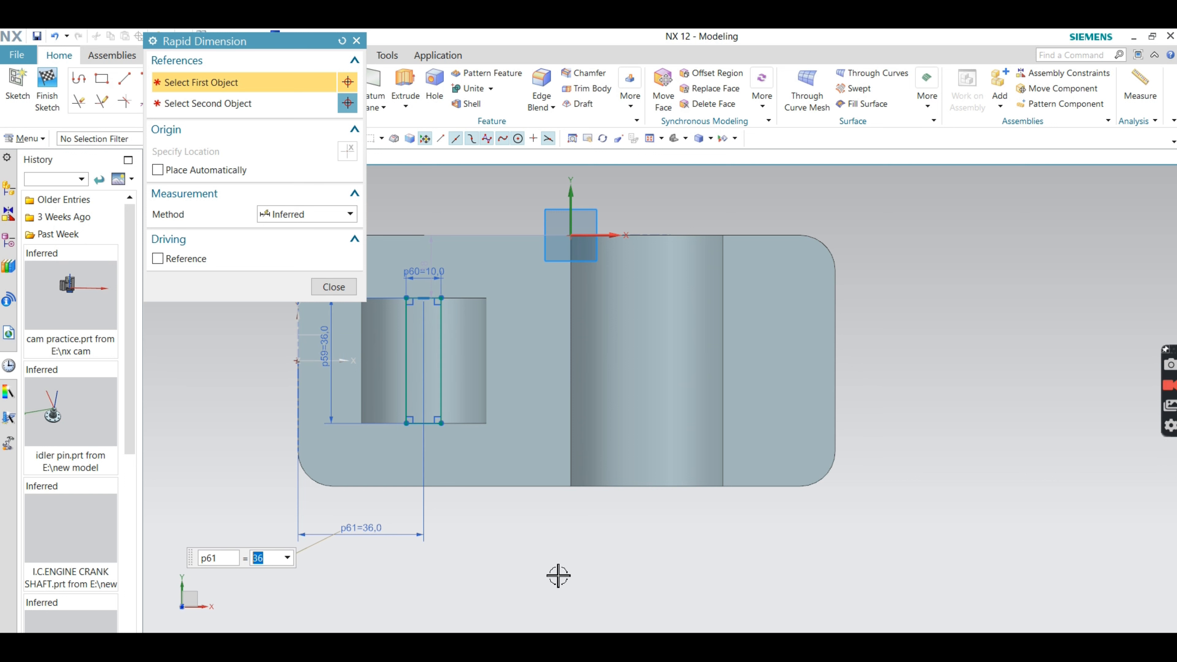
left_click(335, 294)
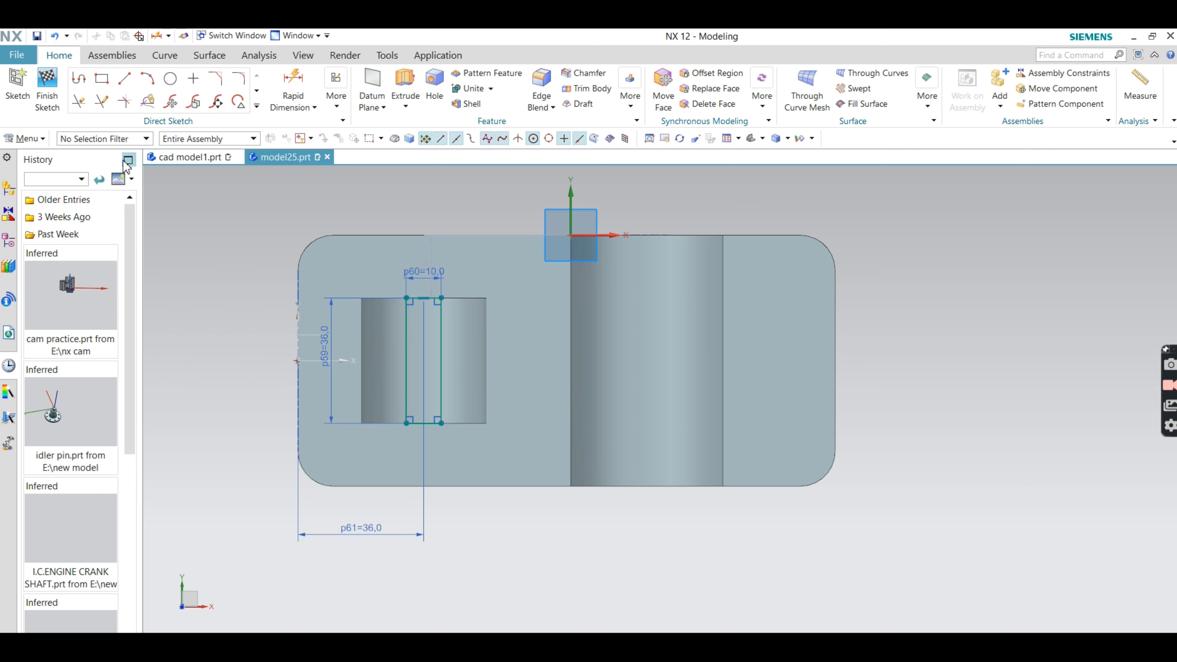
left_click(49, 85)
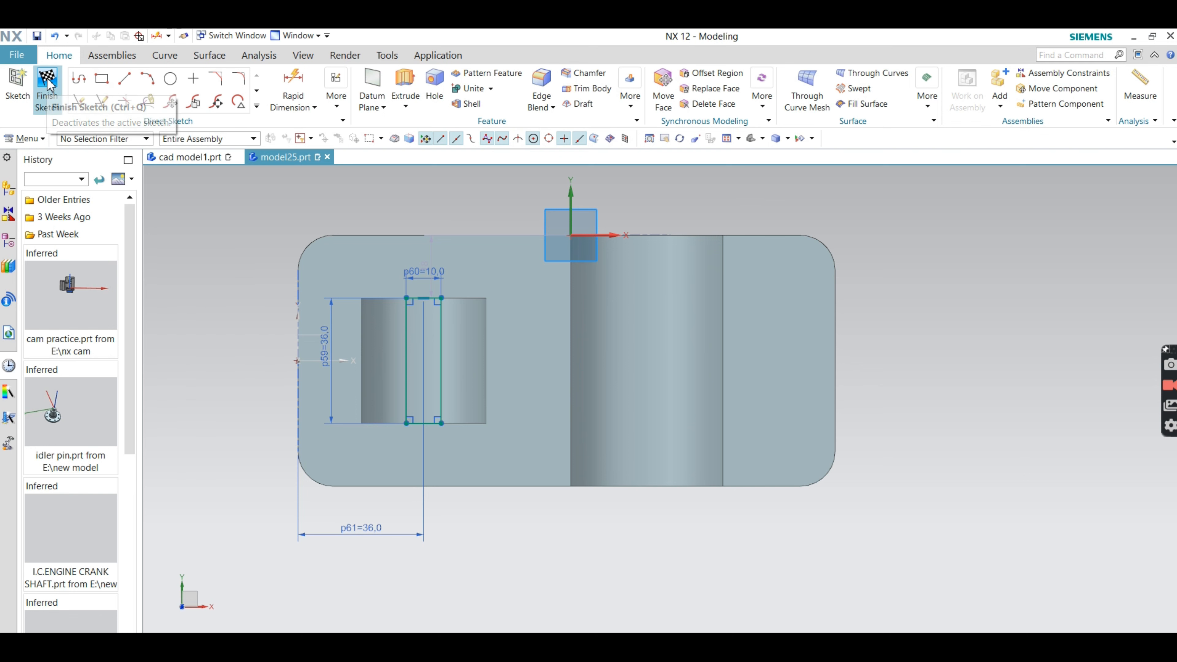
- Extrude the rectangle from 0 mm up to the hollow cylinder with the Until Next limit and Boolean set to None
mouse_move(263, 241)
middle_mouse_down("shift")
mouse_move(310, 448)
mouse_move(333, 379)
middle_mouse_up("shift")
left_click(168, 87)
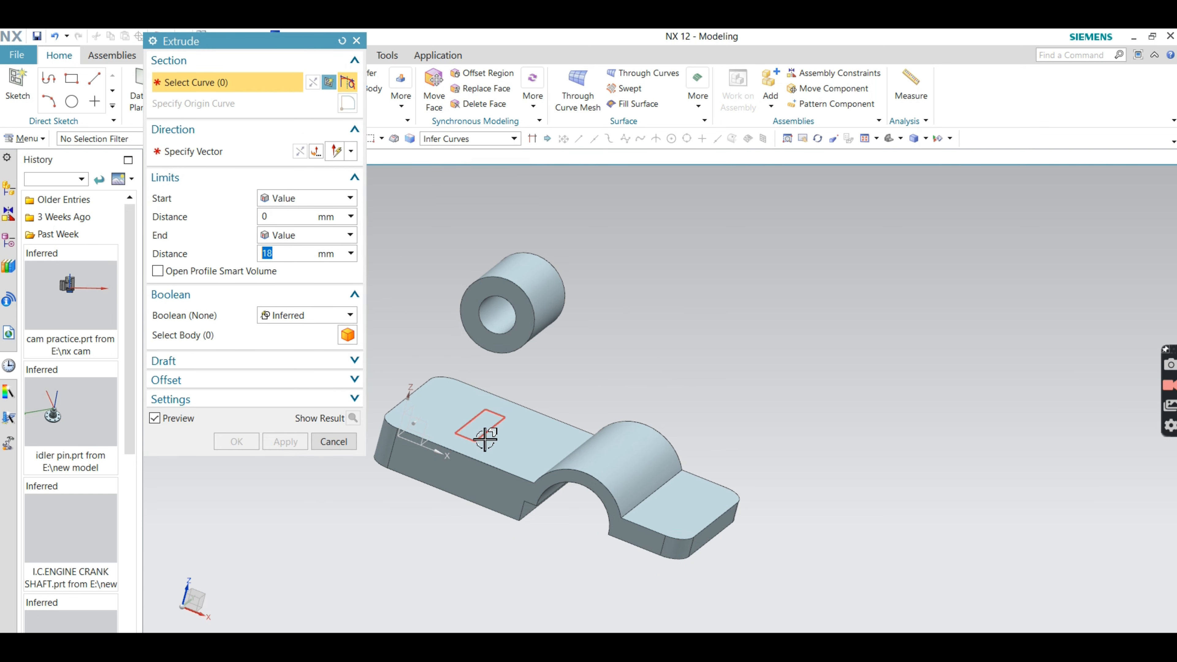
left_click(482, 436)
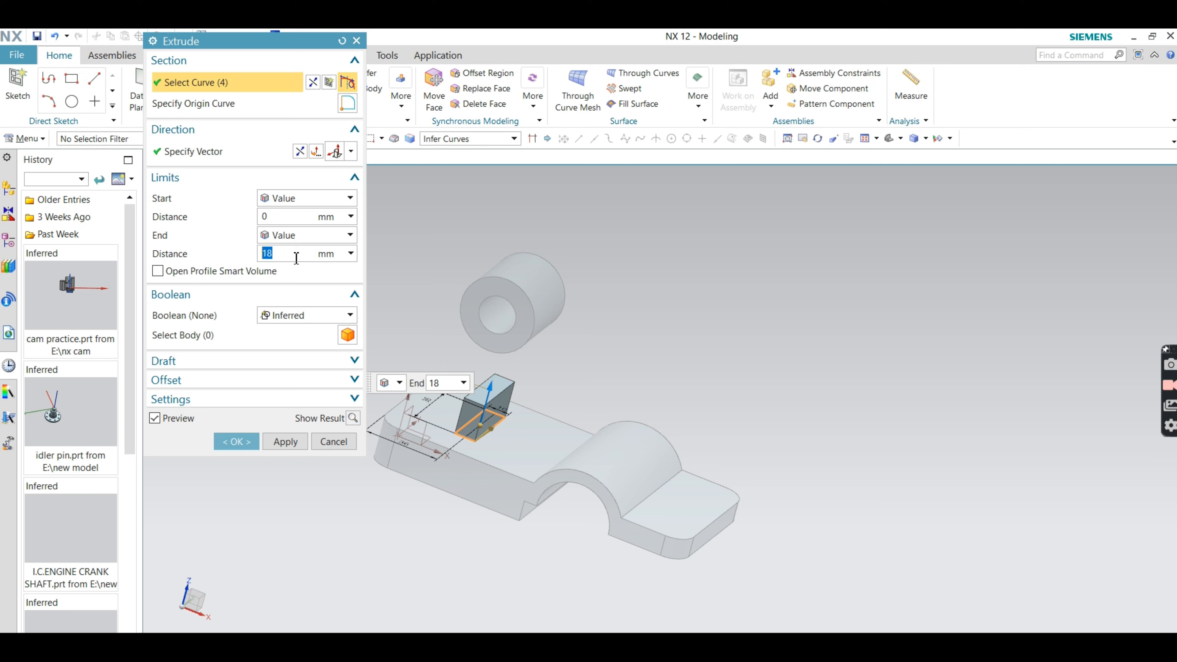
left_click(310, 242)
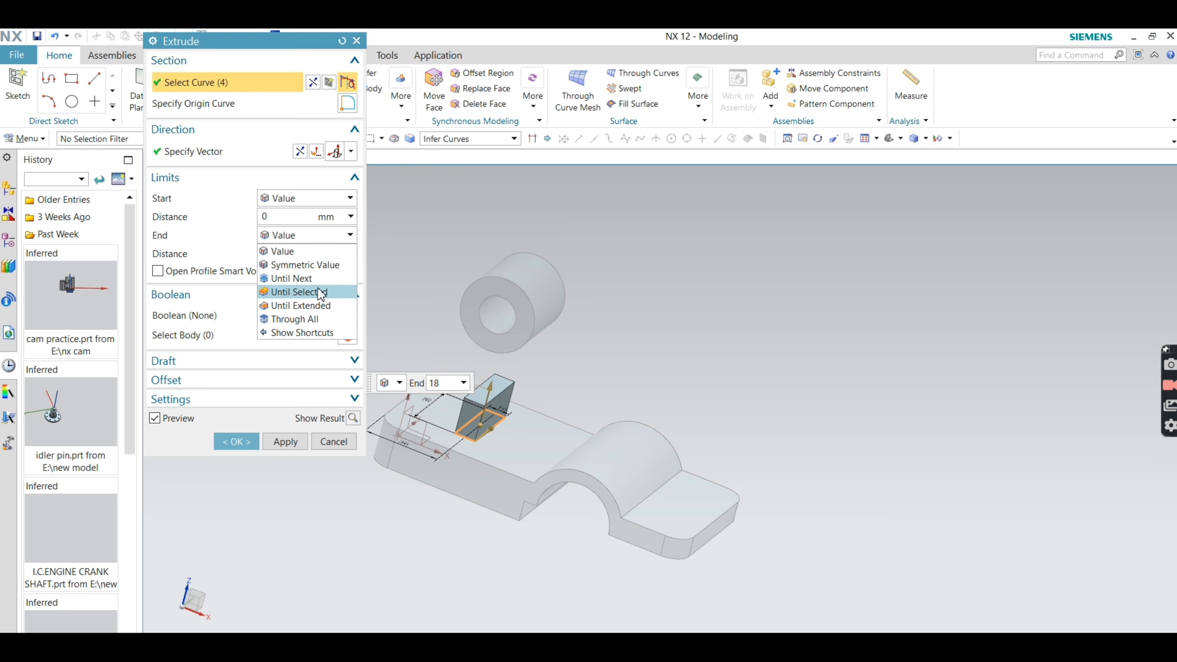
left_click(318, 279)
middle_click_drag(436, 294, 461, 274)
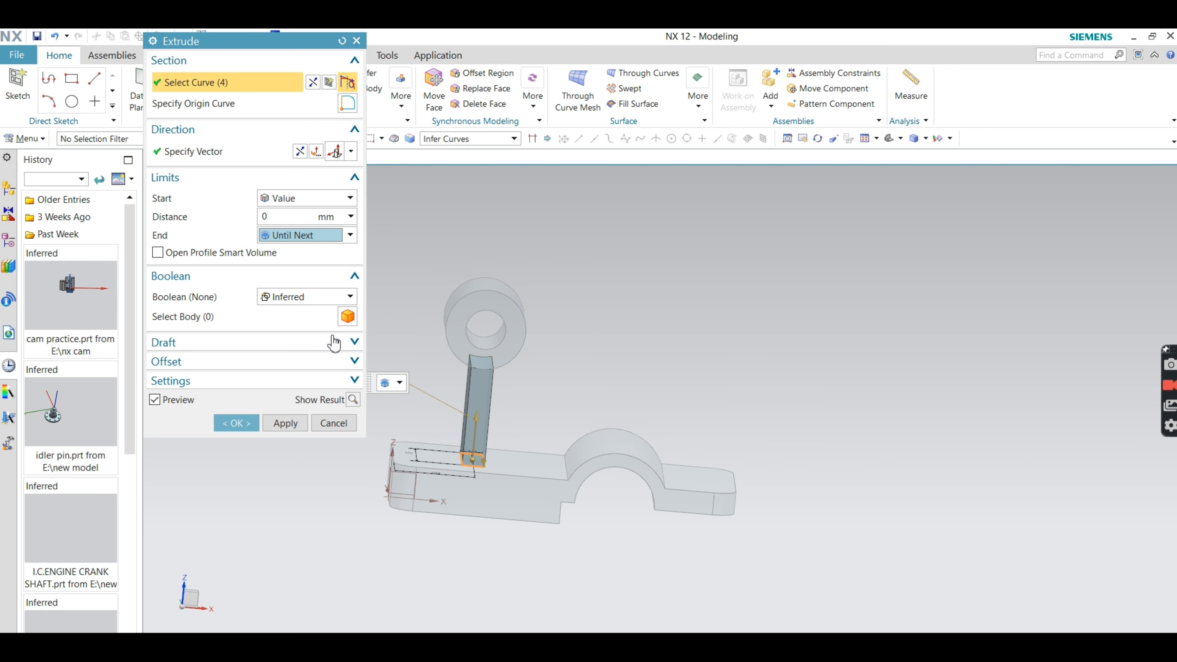
left_click(319, 297)
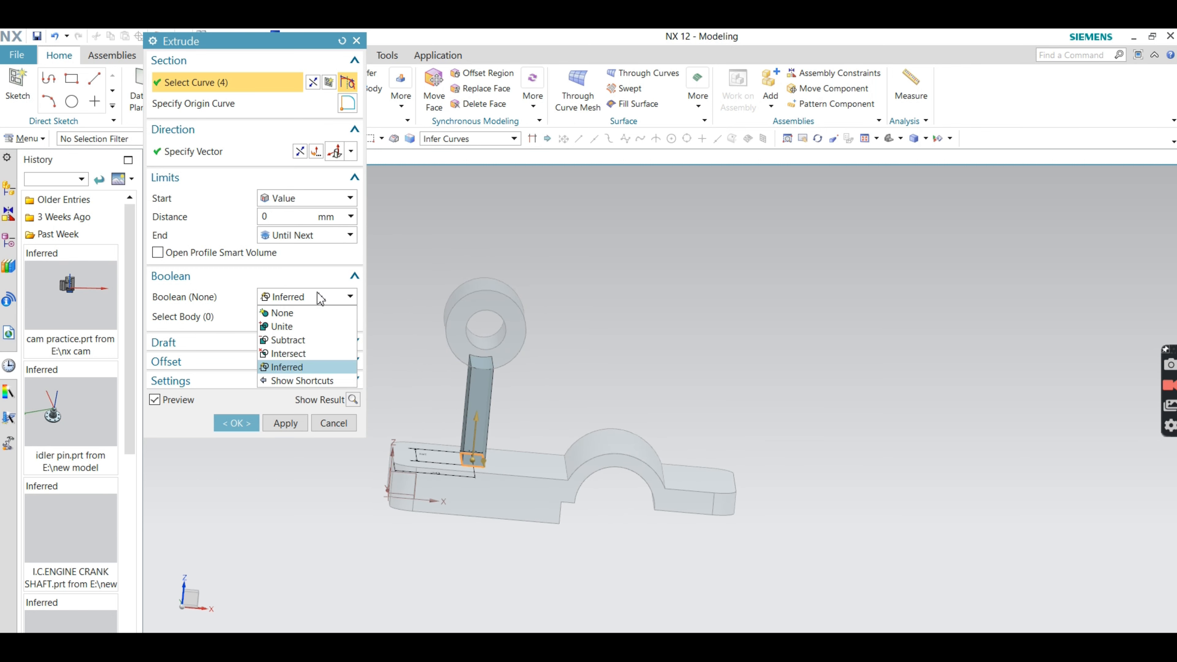
left_click(318, 314)
left_click(236, 423)
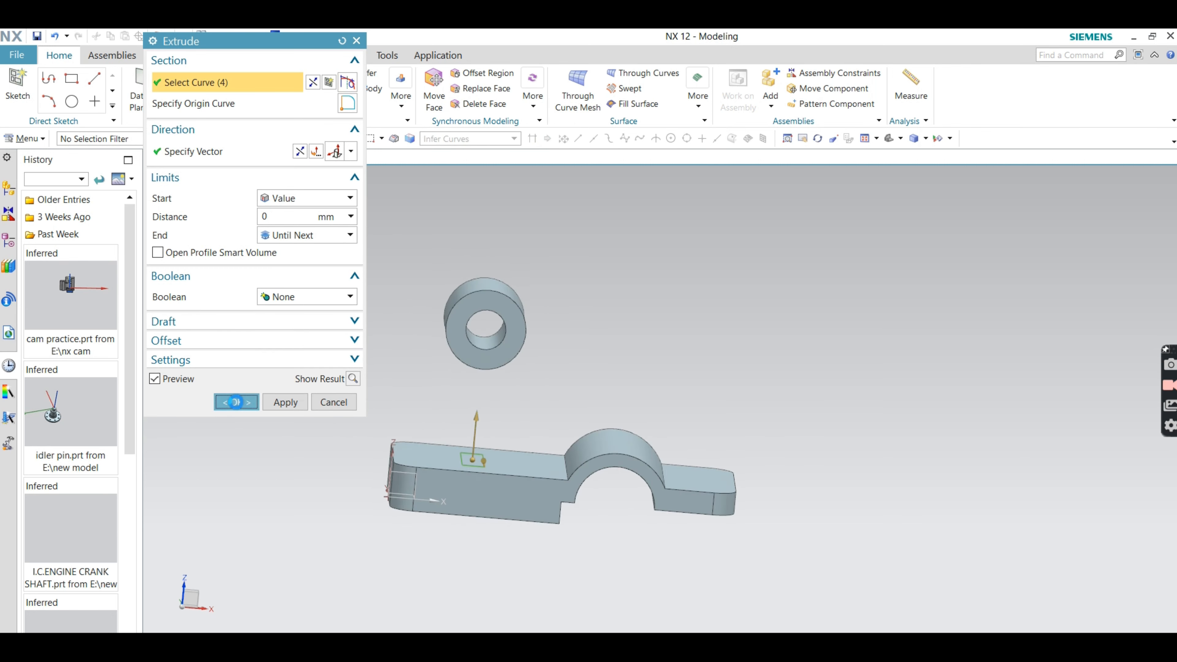
- Unite the hollow cylinder as target with the upright support and the base as tool bodies
left_click_drag(320, 250, 855, 552)
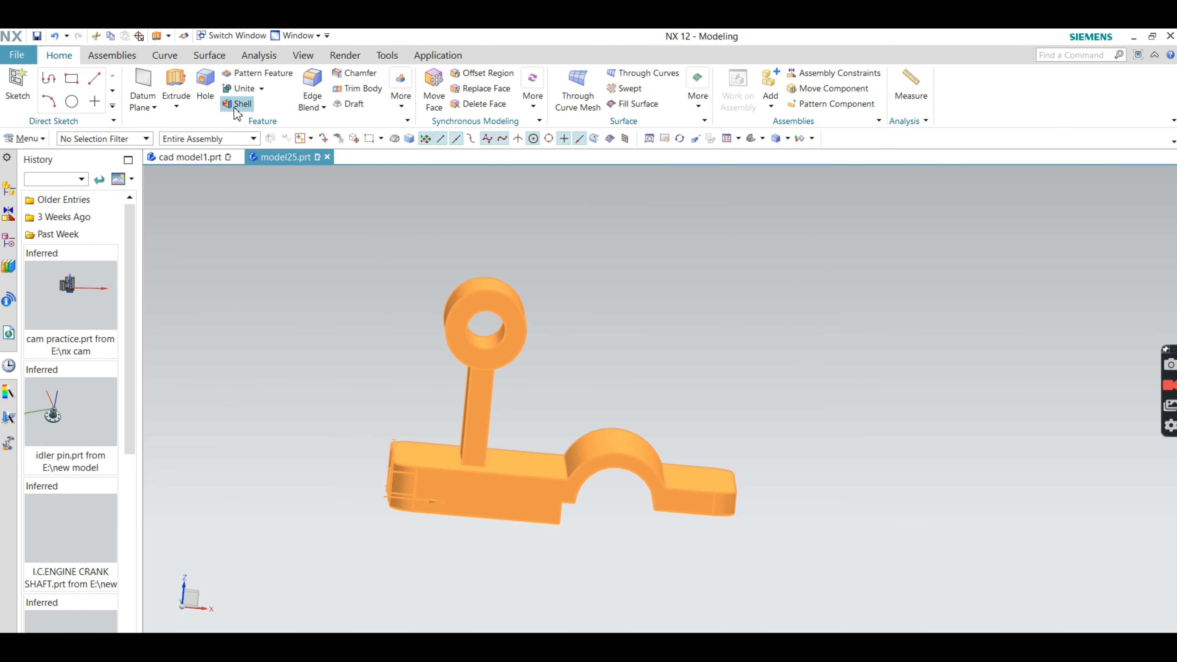
left_click(251, 90)
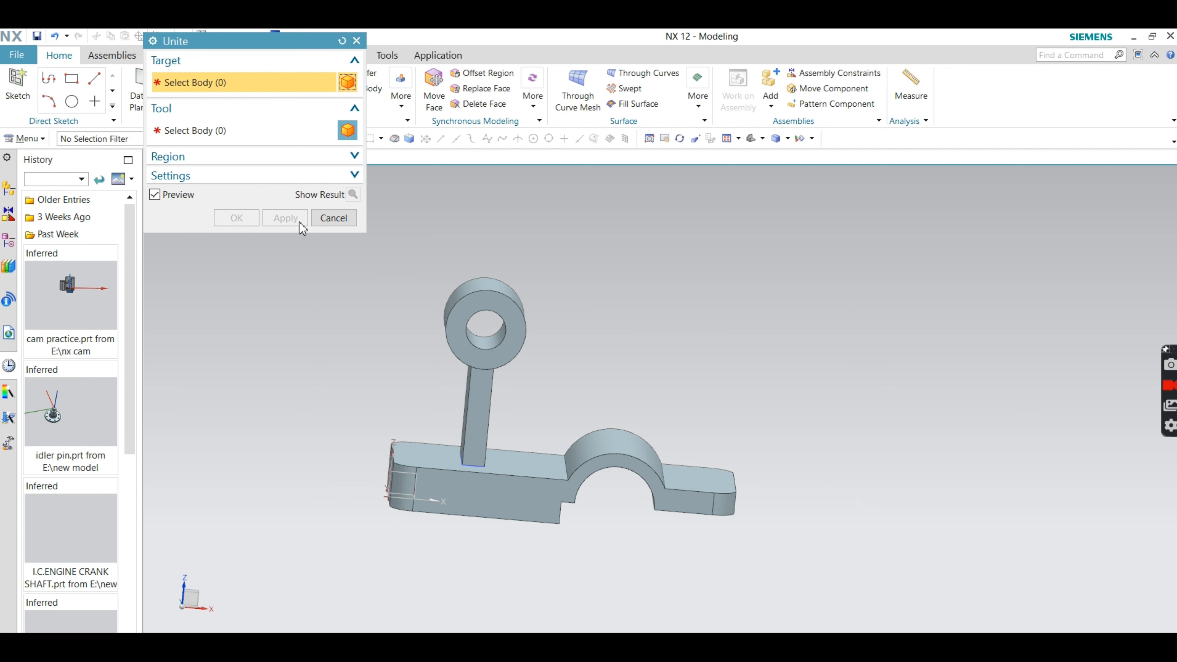
left_click(480, 311)
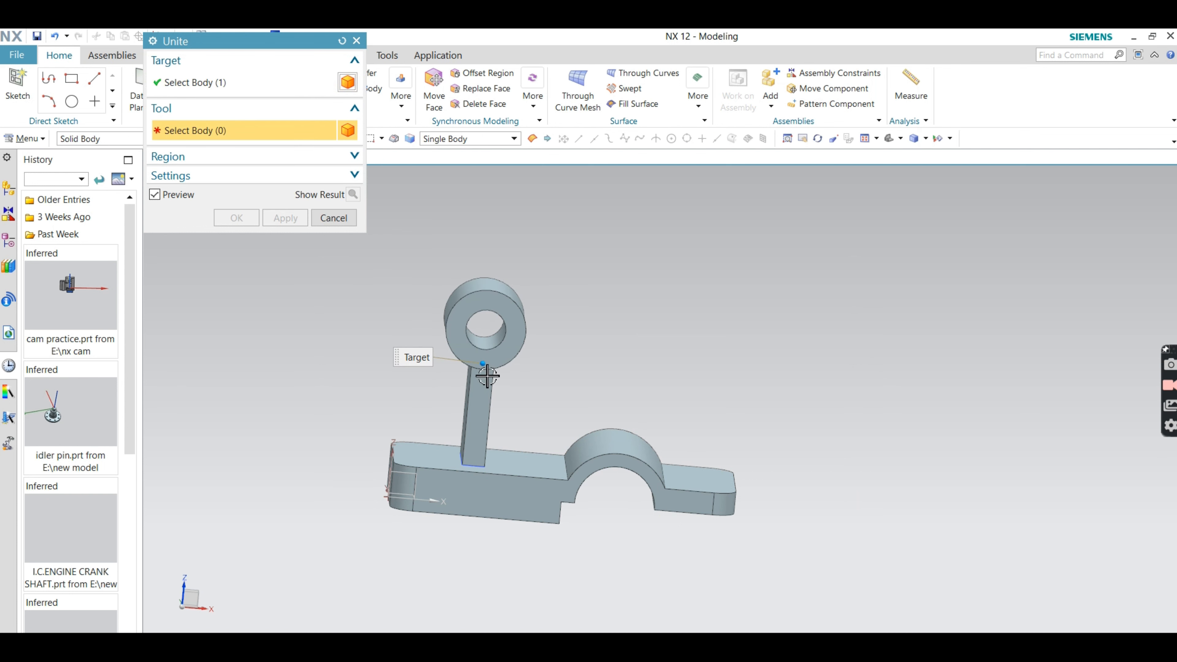
left_click(480, 405)
left_click(435, 474)
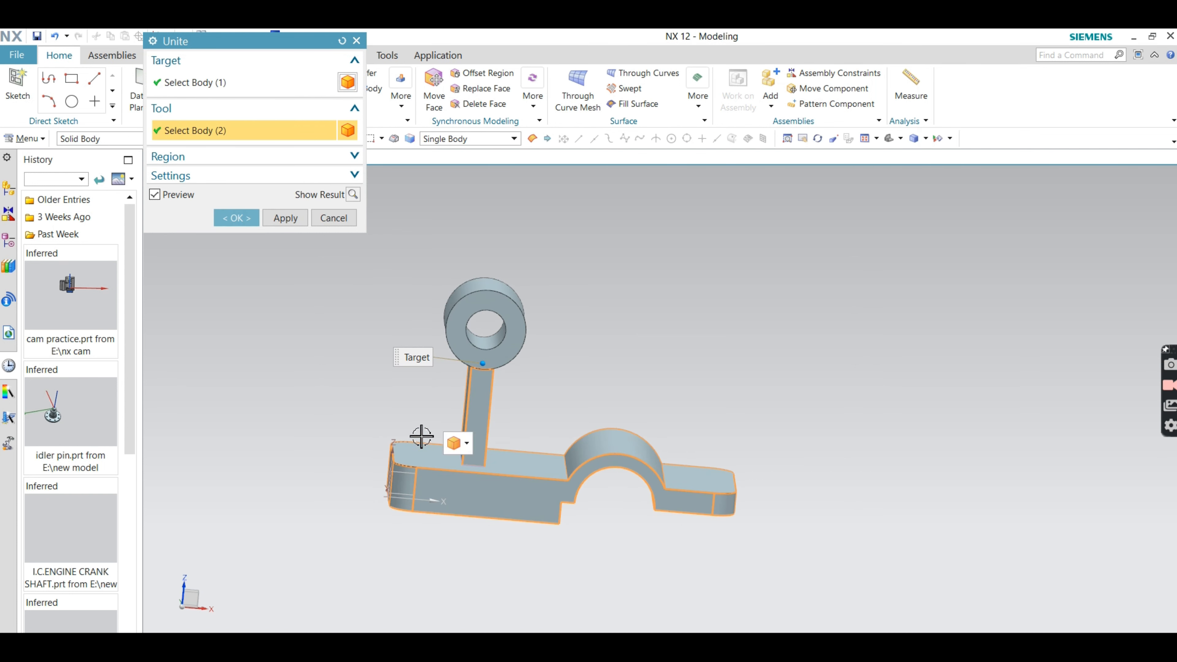
left_click(239, 217)
- Hide the rectangle sketch at the foot of the upright support
mouse_move(339, 323)
middle_mouse_down()
mouse_move(305, 334)
mouse_move(332, 329)
middle_mouse_up()
scroll(450, 427, "up", 5)
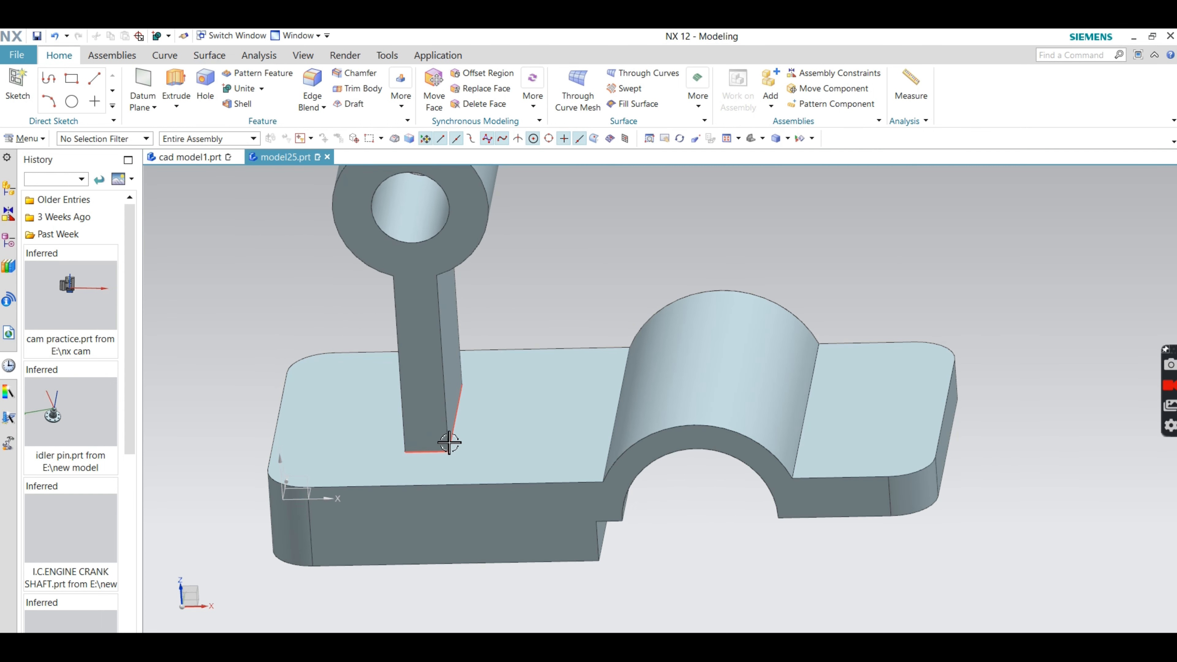
right_click(445, 451)
left_click(481, 151)
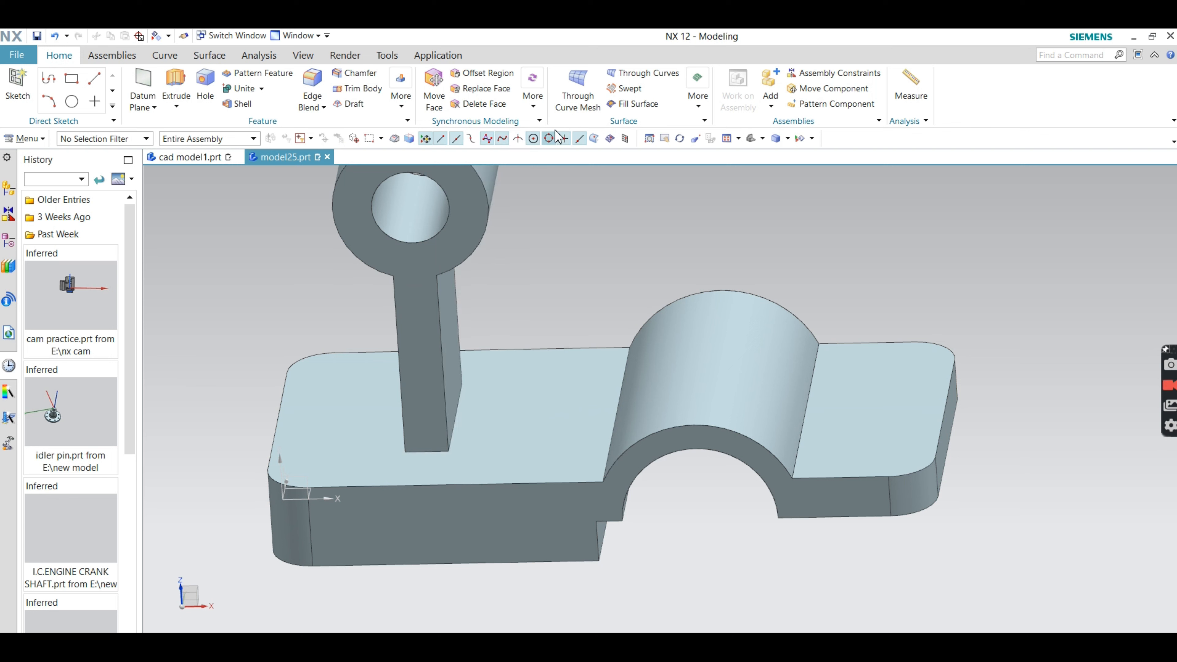
scroll(534, 195, "down", 4)
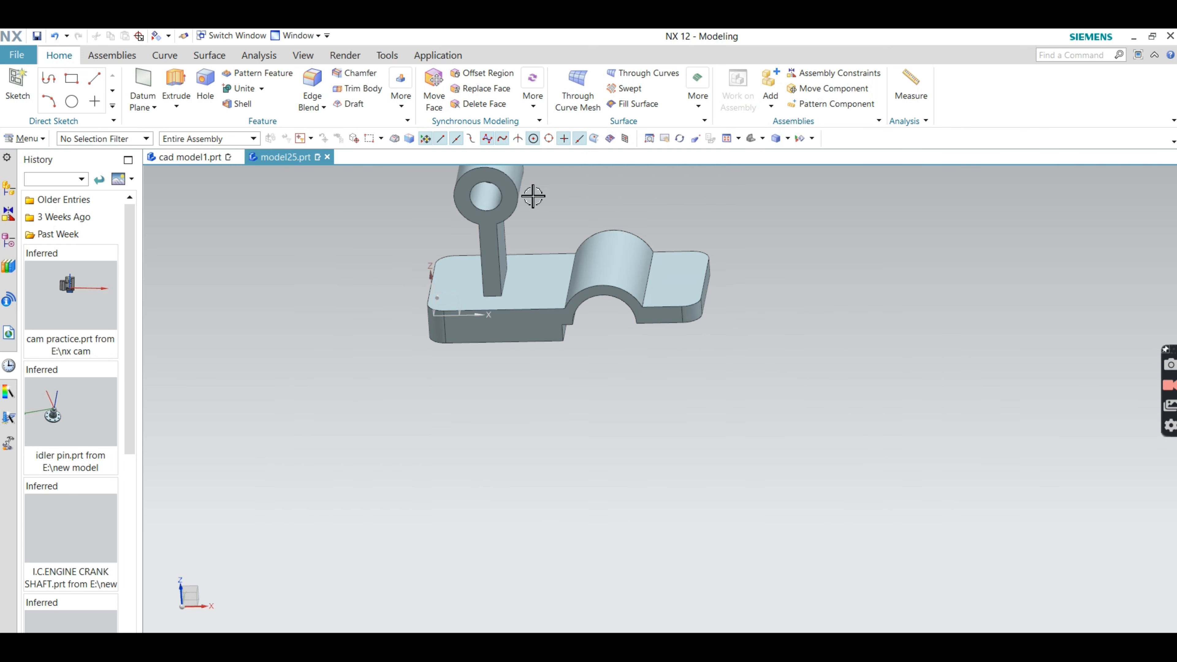
- Create a sketch on the datum XZ plane through the middle of the base's width
middle_click_drag(579, 182, 537, 252)
middle_click_drag(394, 269, 274, 283)
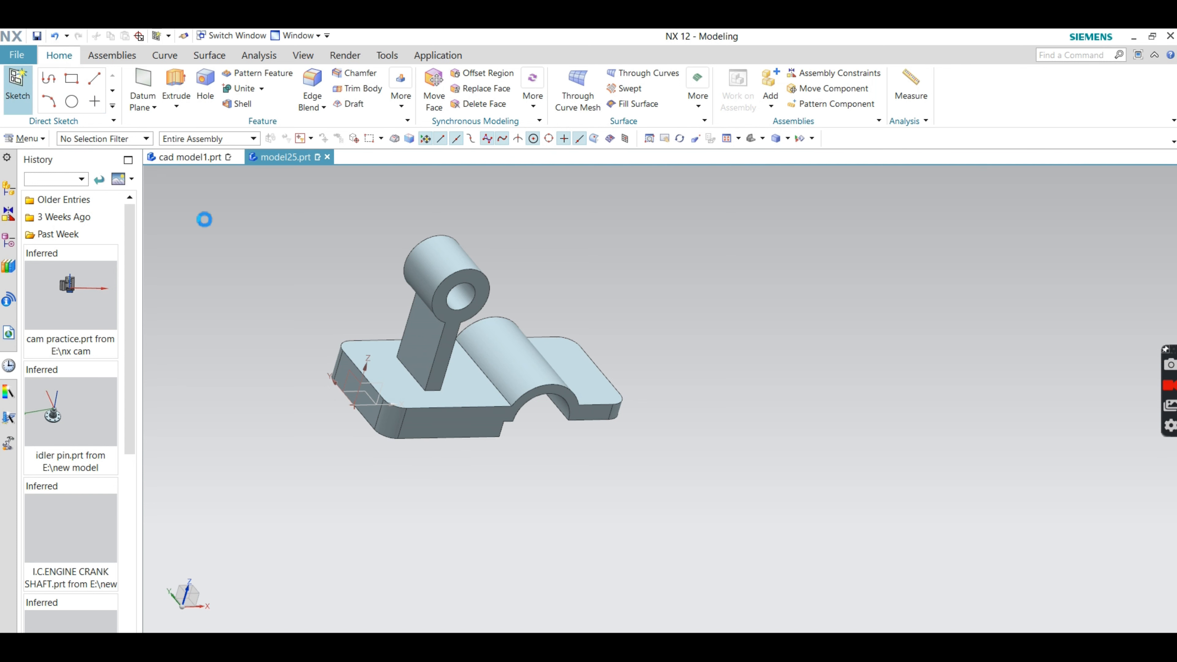
scroll(342, 370, "up", 3)
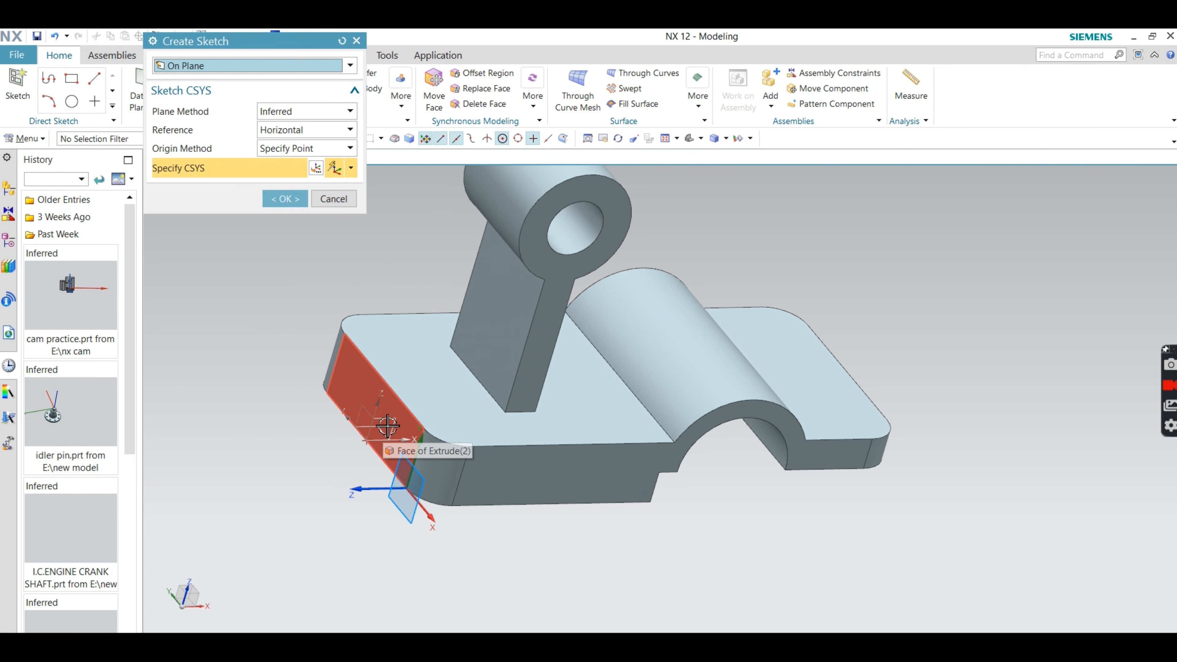
left_click(387, 426)
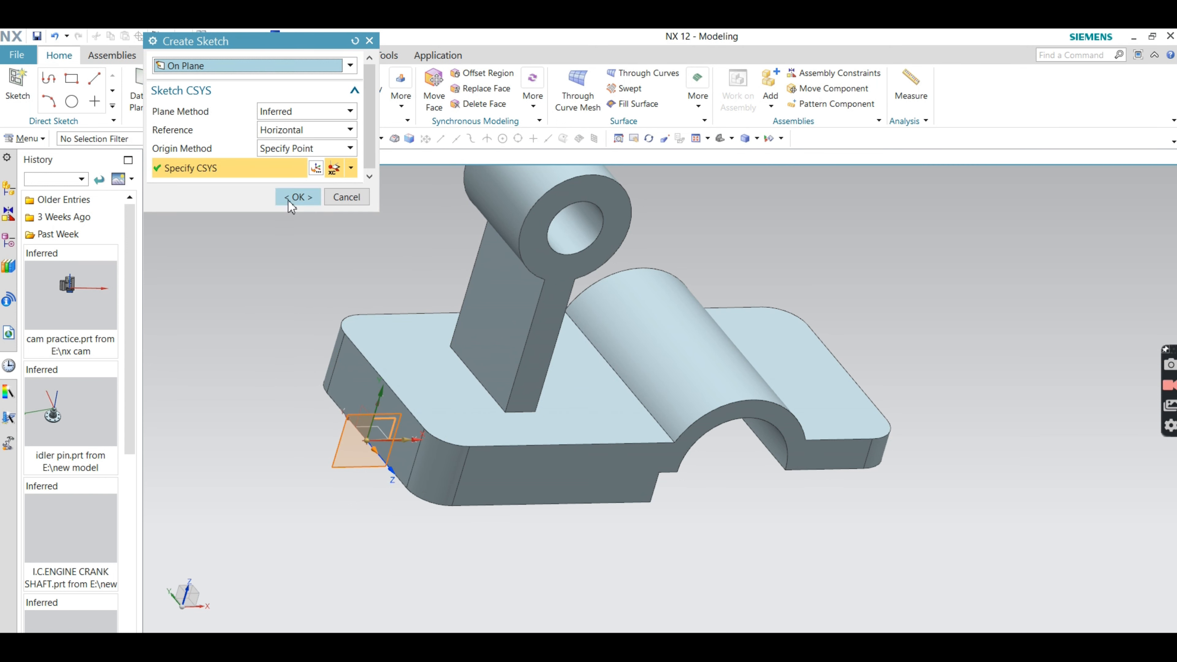
left_click(298, 196)
- Draw a line about 69 mm long from the hollow cylinder's outer circle to the upper outer corner of the base's thicker end
mouse_move(463, 260)
middle_mouse_down("shift")
mouse_move(288, 405)
mouse_move(248, 413)
middle_mouse_up("shift")
left_click(124, 79)
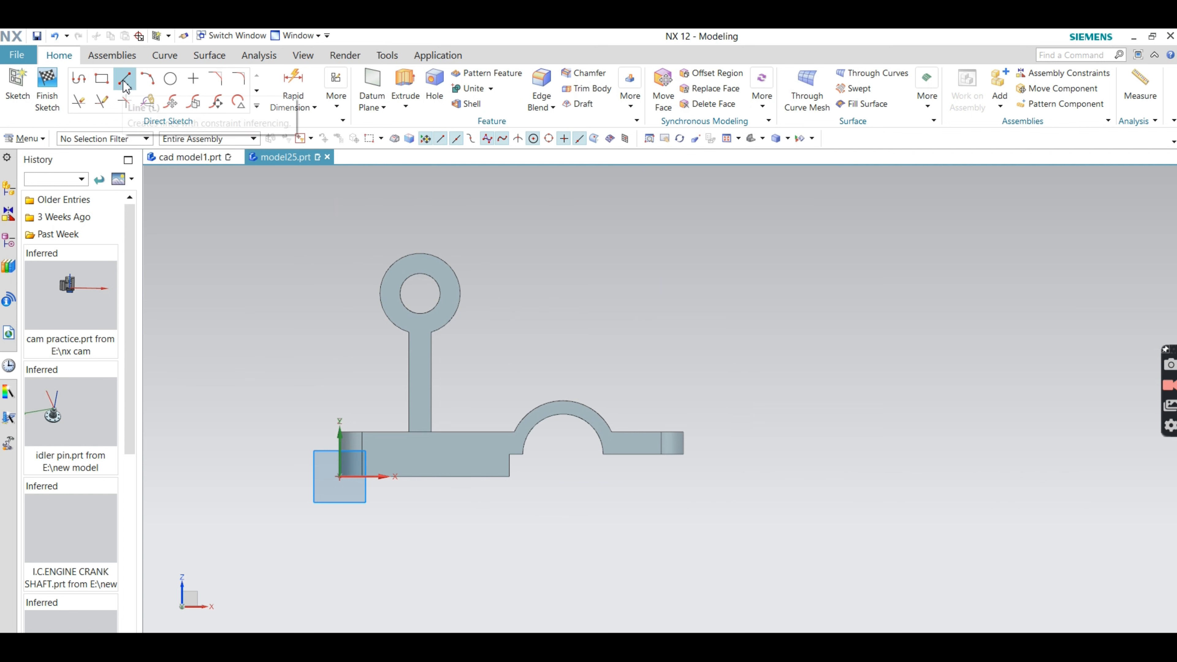
left_click(388, 273)
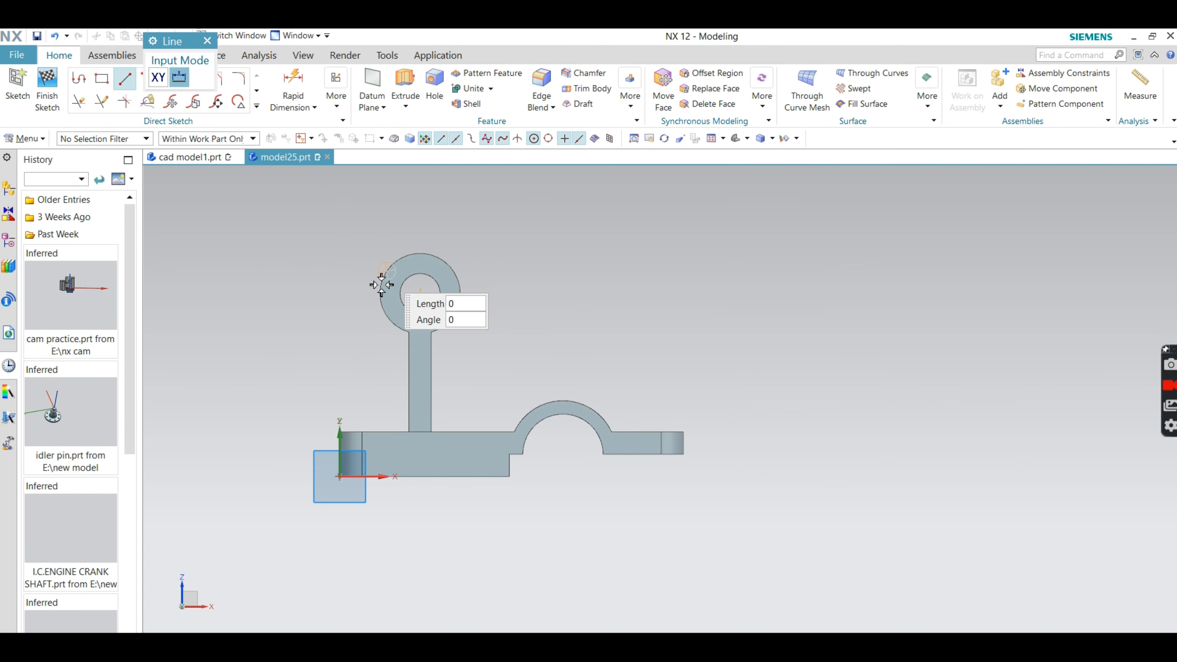
scroll(352, 412, "up", 3)
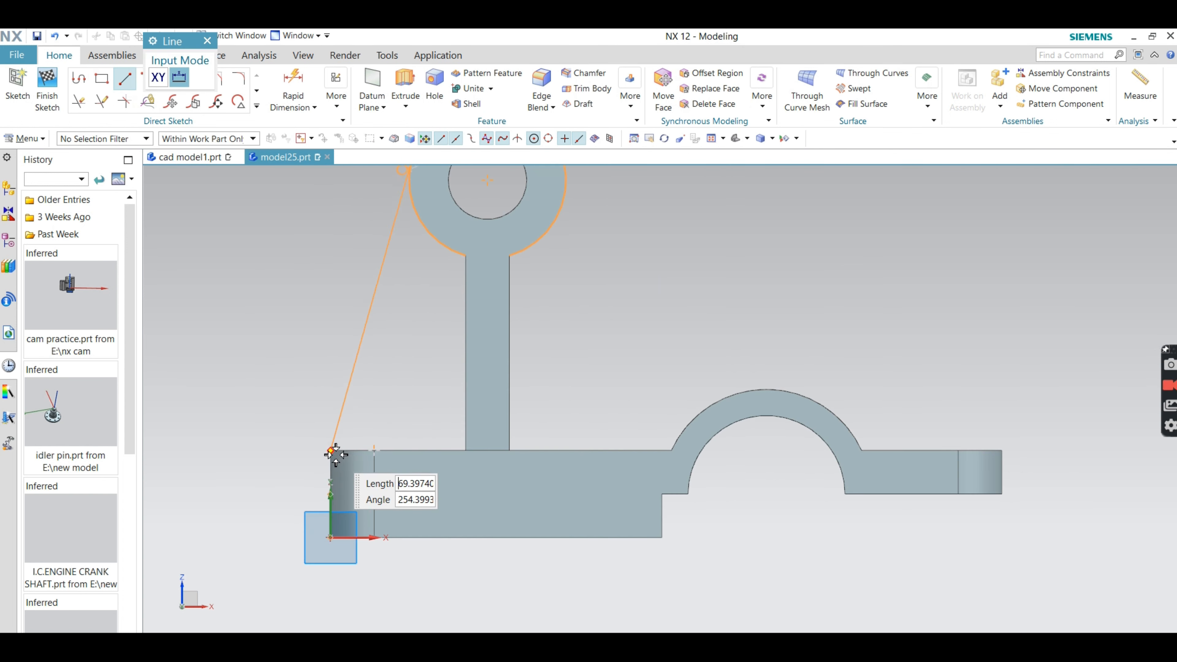
left_click(337, 453)
scroll(310, 341, "down", 3)
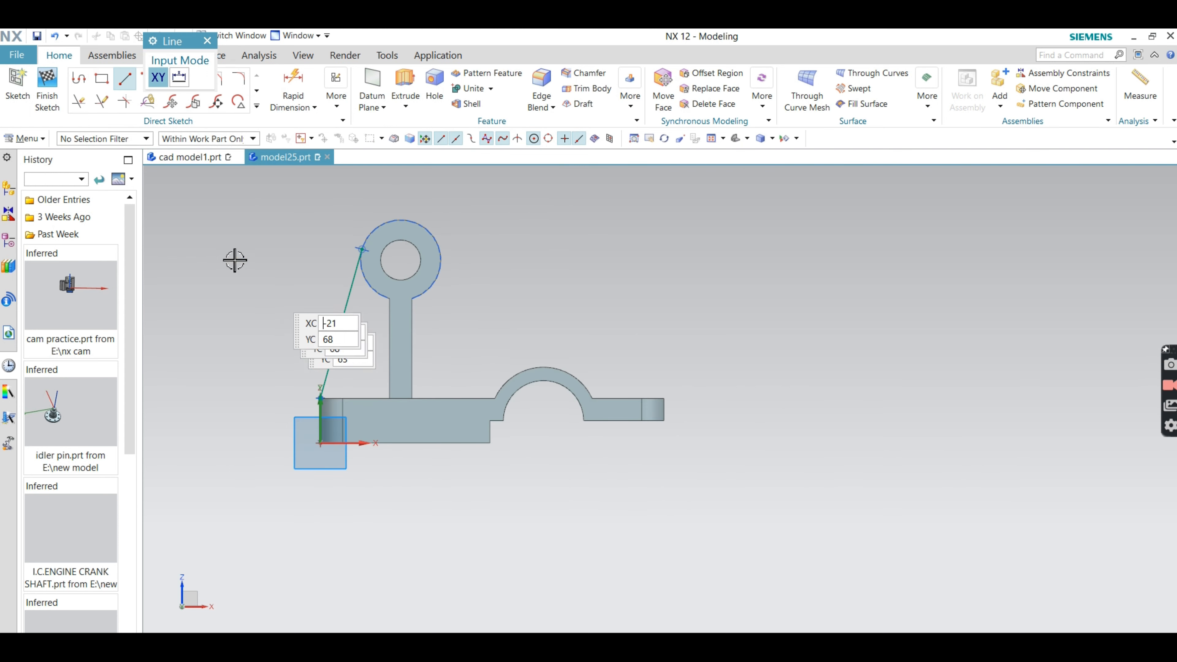
- Finish the sketch with the slanted line at the base's thicker end
left_click(207, 41)
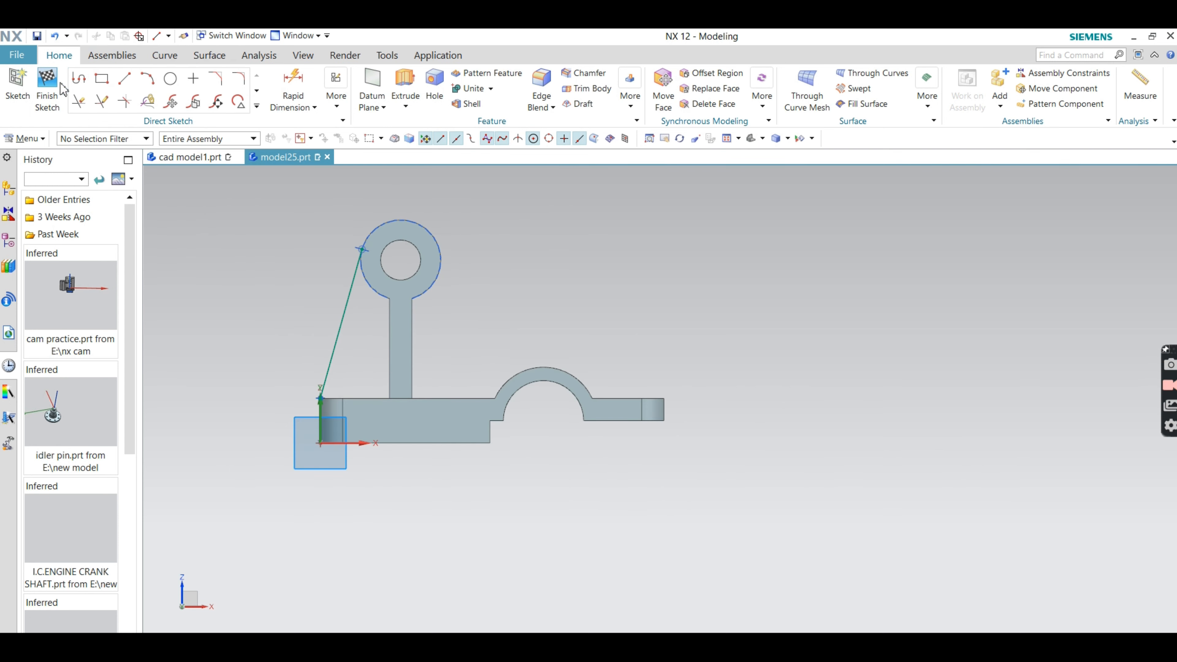
left_click(47, 90)
scroll(304, 281, "down", 3)
- Create an inferred datum plane midway between the base's two long side faces
middle_click_drag(302, 283, 278, 277)
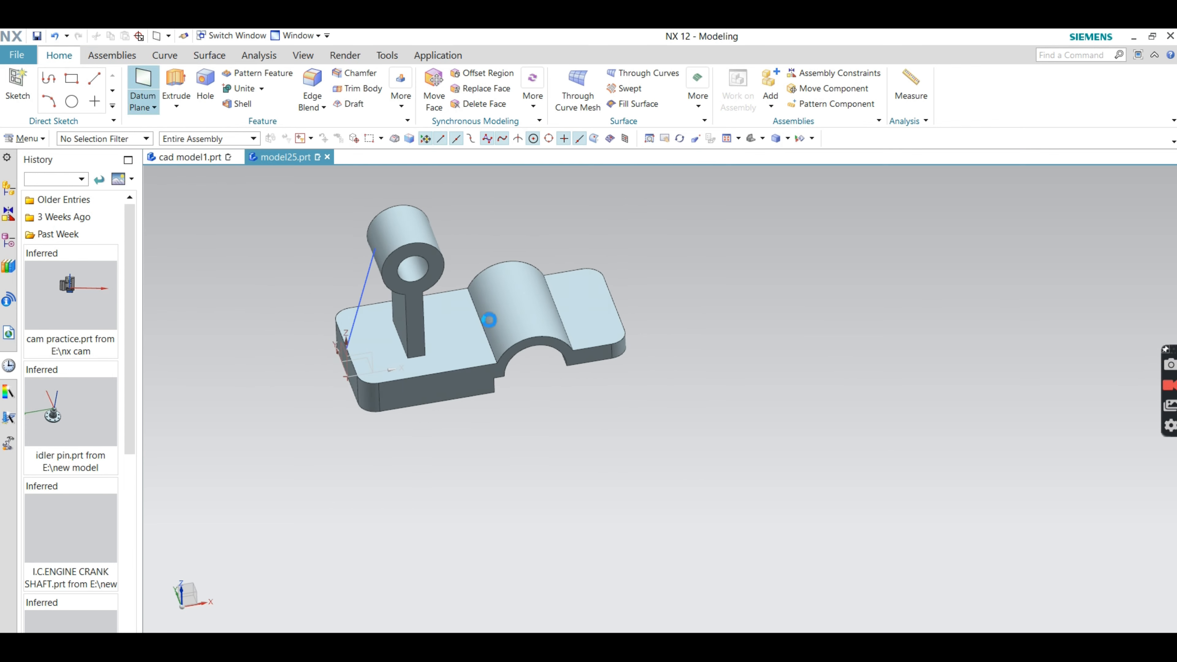
left_click(454, 392)
middle_click_drag(539, 263, 498, 306)
left_click(600, 310)
left_click_drag(492, 305, 434, 172)
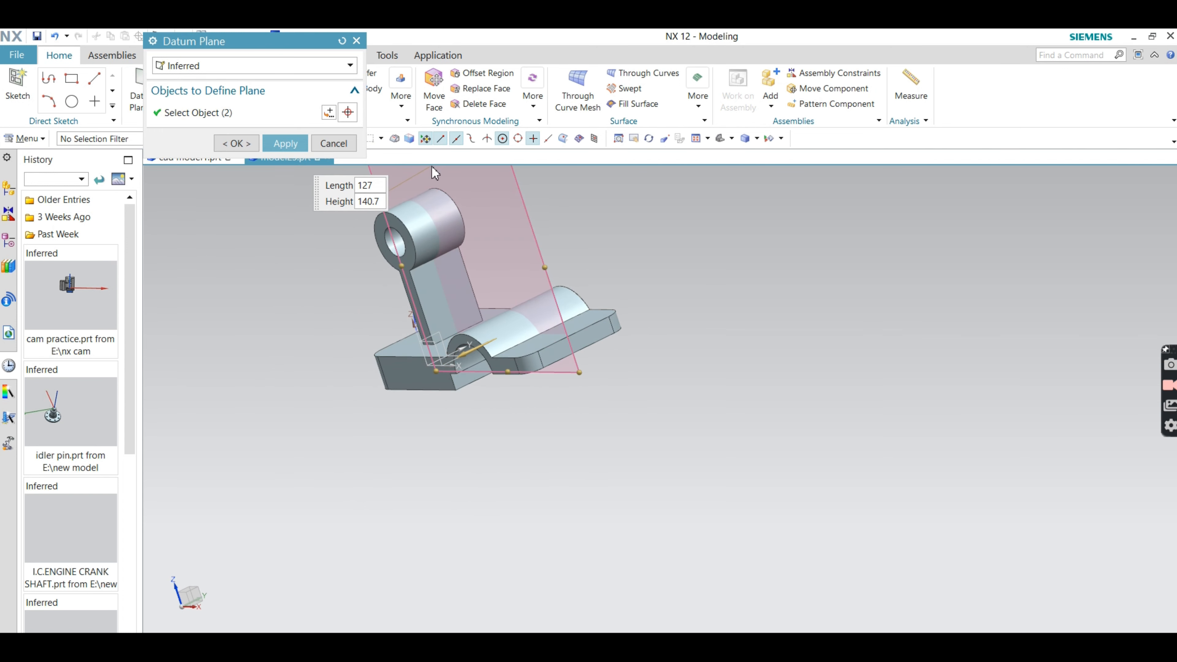
left_click(286, 143)
middle_click_drag(315, 294, 338, 281)
scroll(339, 282, "down", 2)
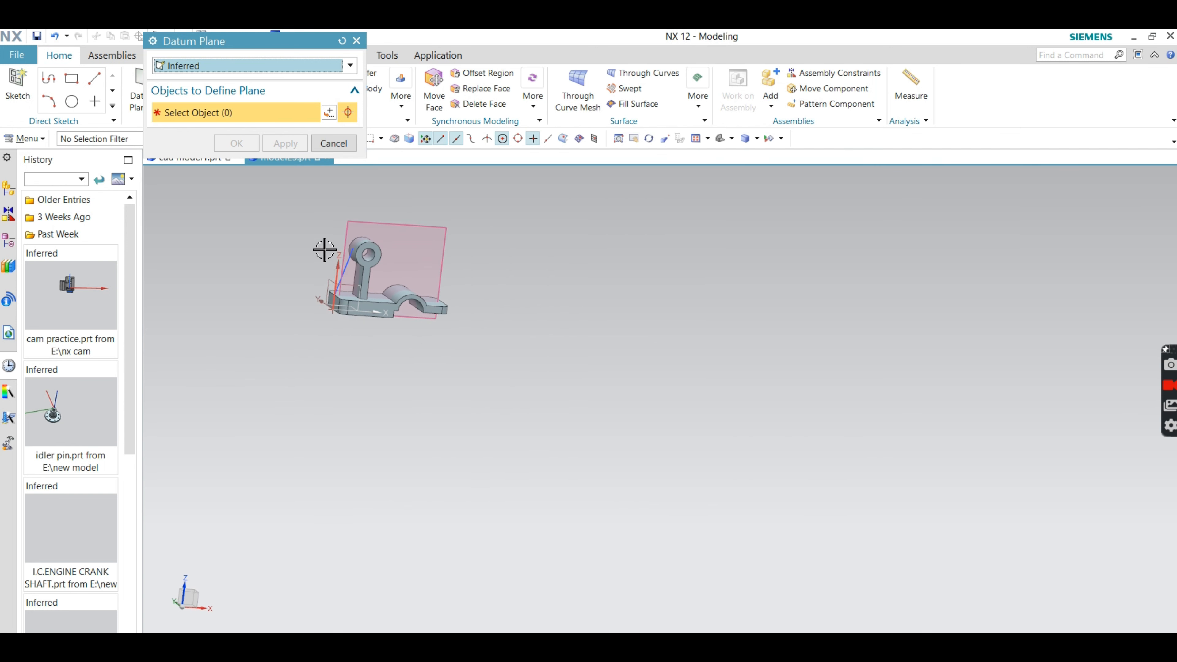
scroll(325, 252, "up", 2)
left_click(334, 143)
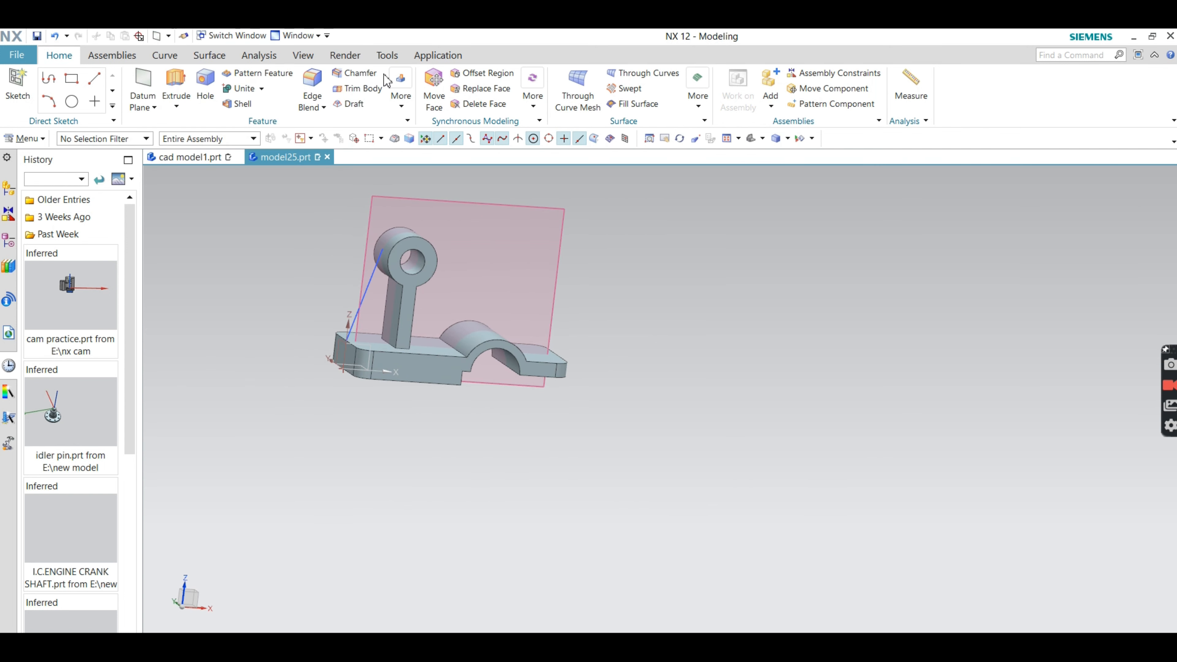
- Create a symmetric rib 10 mm thick from the slanted line, parallel to the section plane and combined with the body
left_click(400, 100)
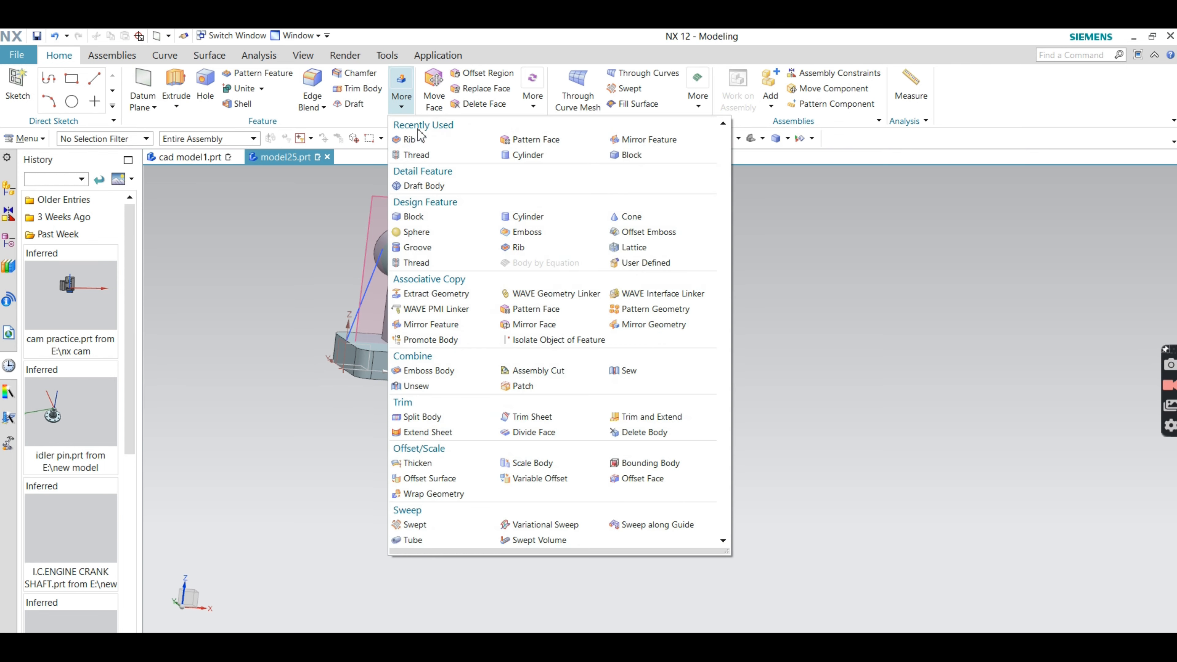
left_click(409, 139)
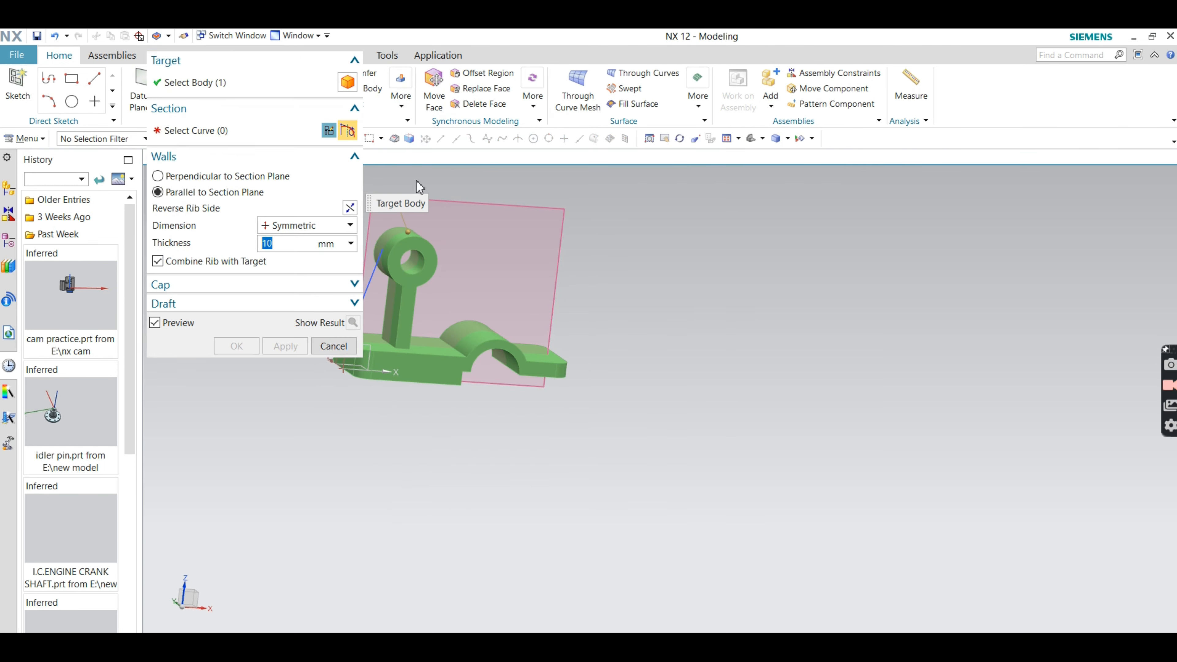
left_click(380, 281)
middle_click_drag(521, 291, 542, 265)
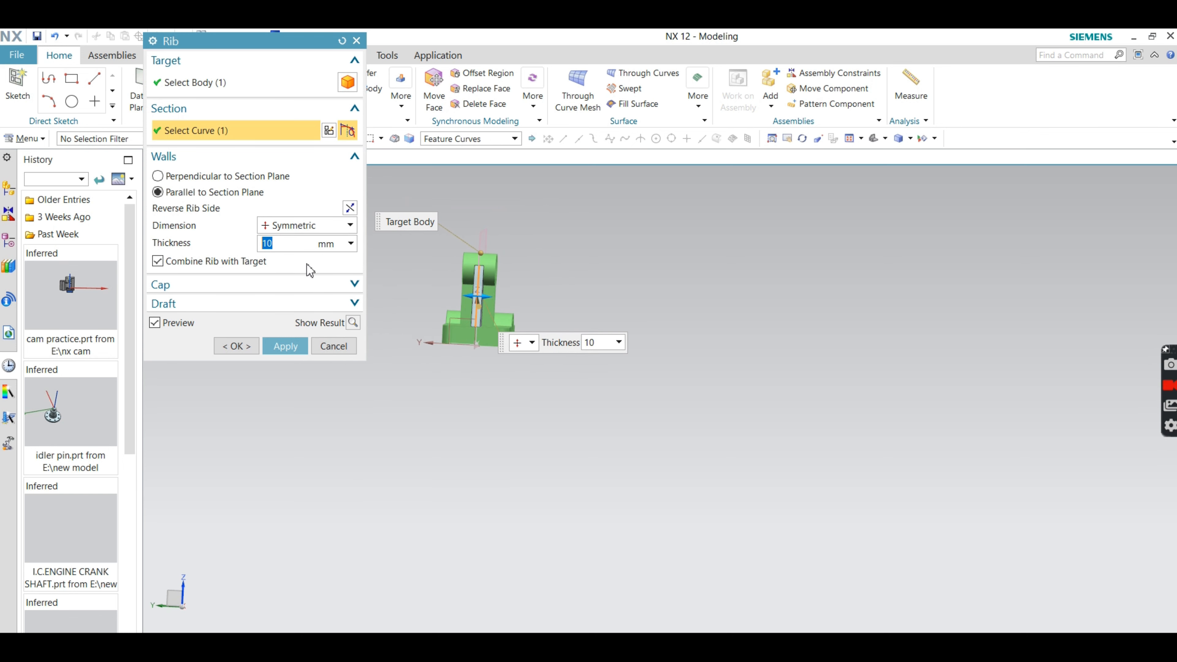
left_click(284, 347)
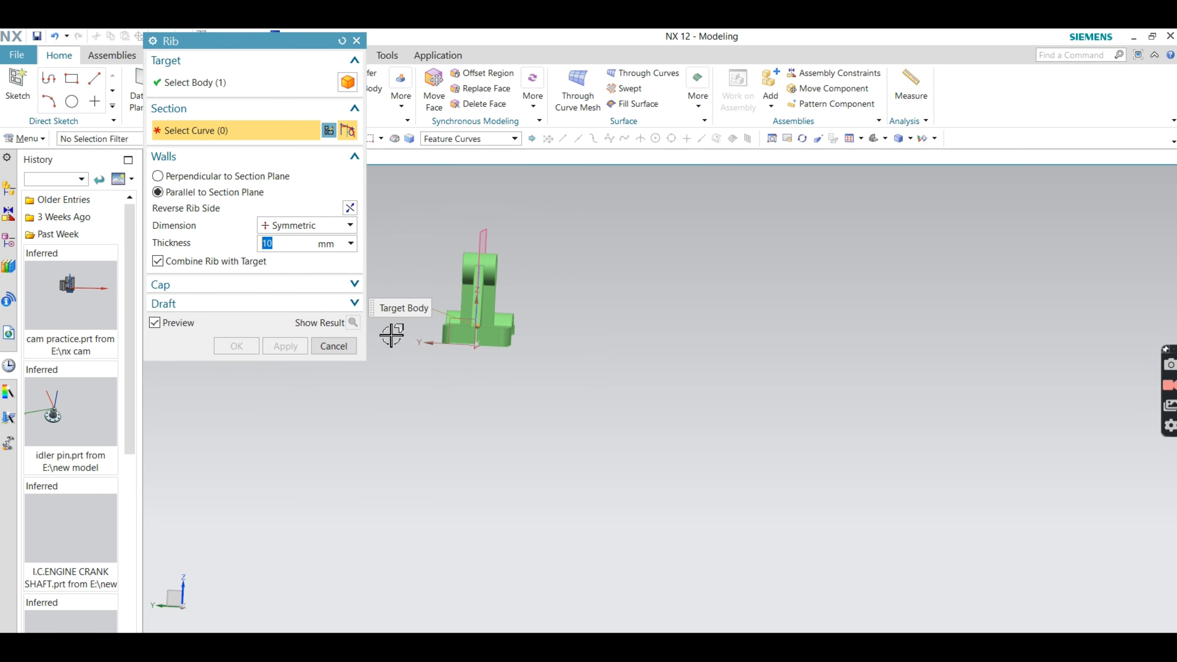
left_click(331, 352)
- Hide the line sketch on the first slanted rib
middle_click_drag(421, 331, 409, 305)
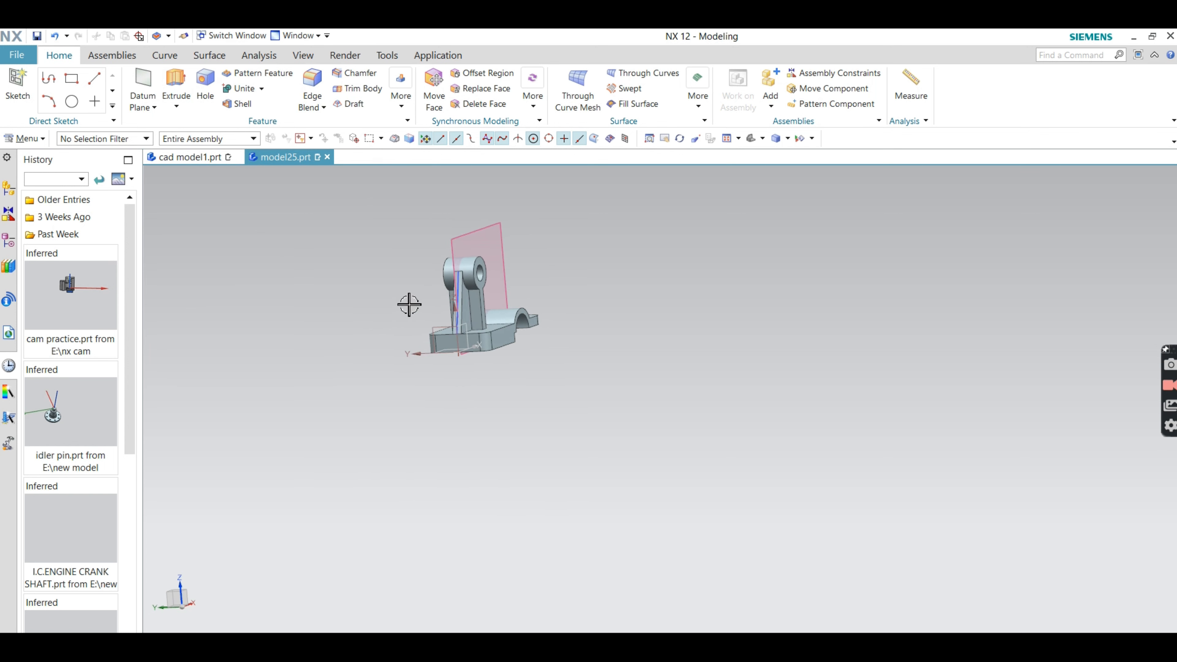
scroll(409, 304, "up", 5)
right_click(524, 315)
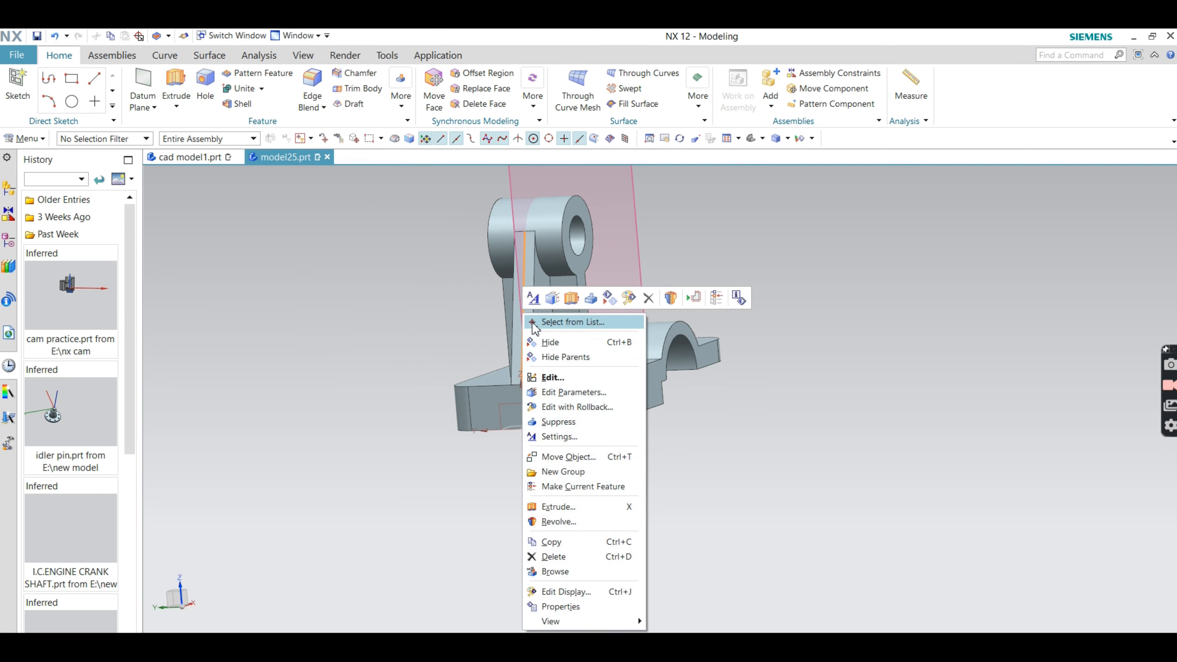
left_click(548, 346)
- Create a sketch on the datum plane through the middle of the base's width
scroll(421, 285, "down", 5)
mouse_move(365, 270)
middle_mouse_down()
mouse_move(298, 261)
mouse_move(326, 274)
mouse_move(327, 230)
middle_mouse_up()
left_click(506, 222)
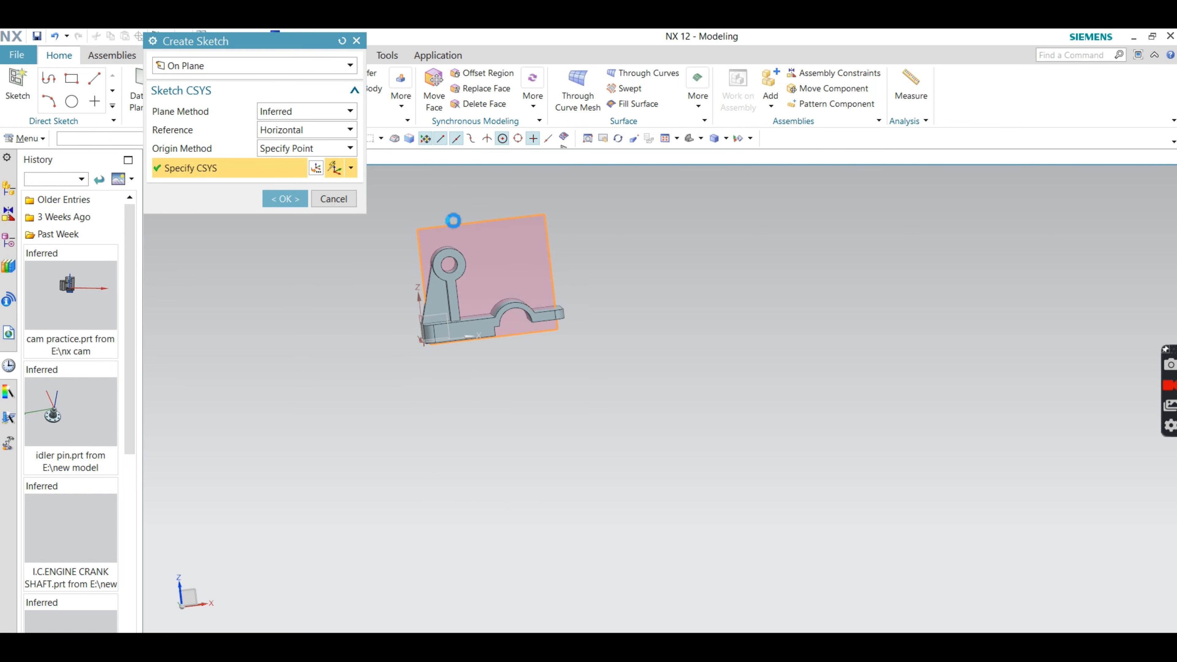
left_click(297, 200)
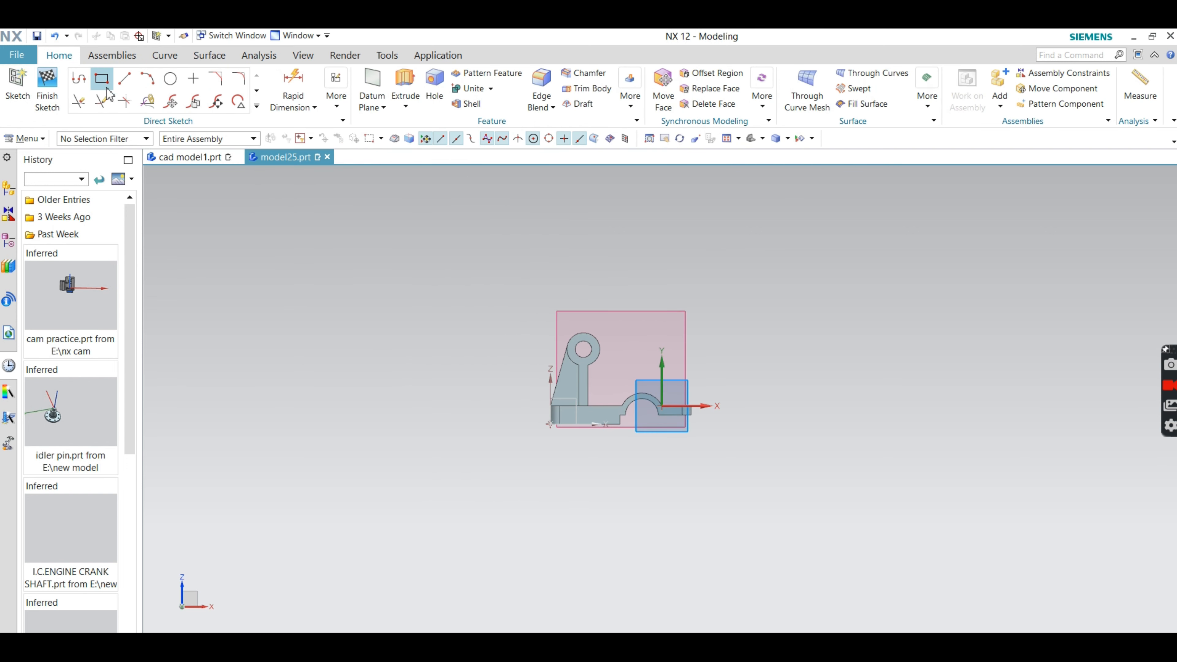
- Draw a tangent line about 94 mm long from the hollow cylinder's outer circle to the arch's outer edge and finish the sketch
left_click(124, 83)
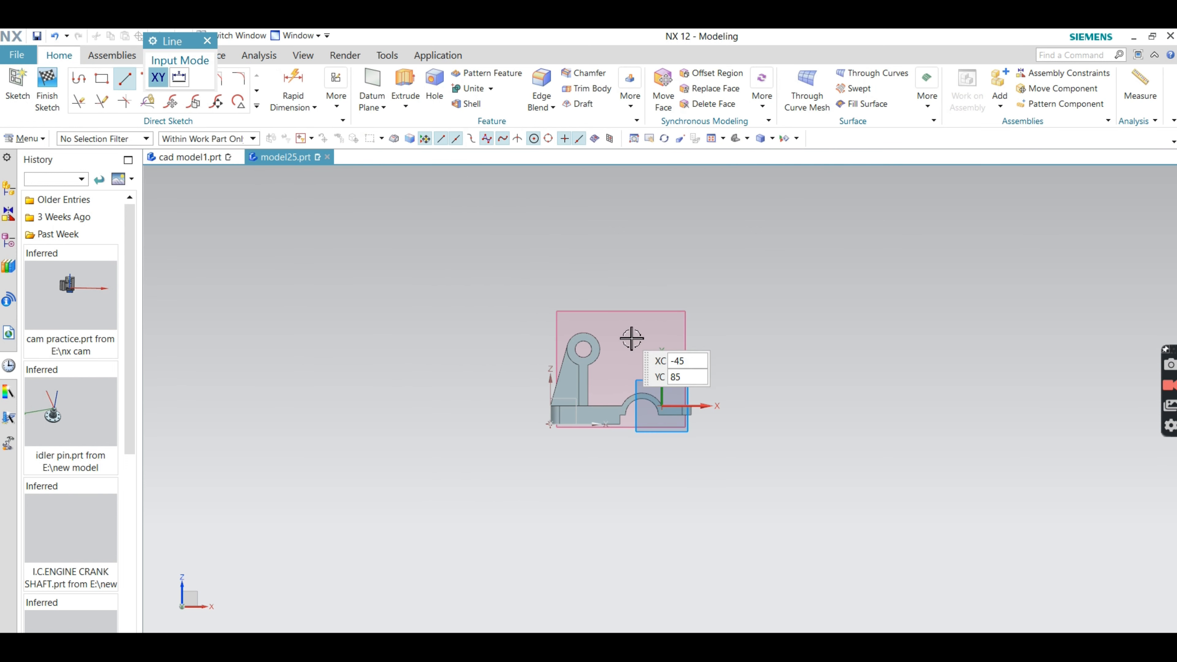
left_click(593, 335)
scroll(658, 367, "up", 8)
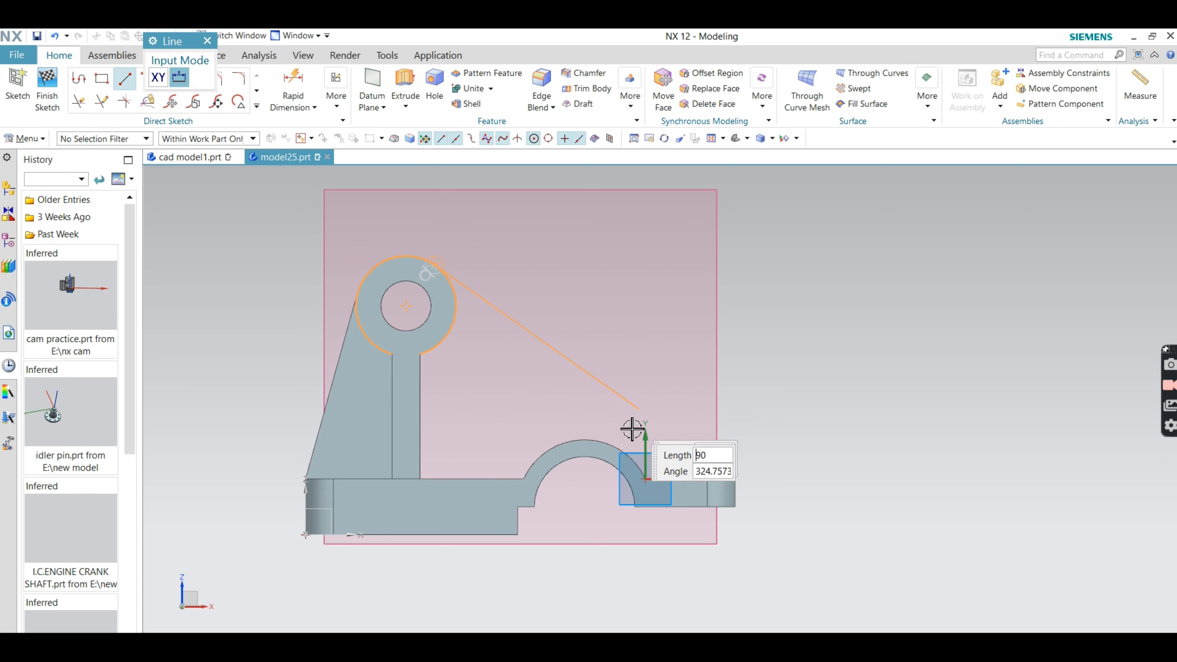
scroll(621, 452, "up", 4)
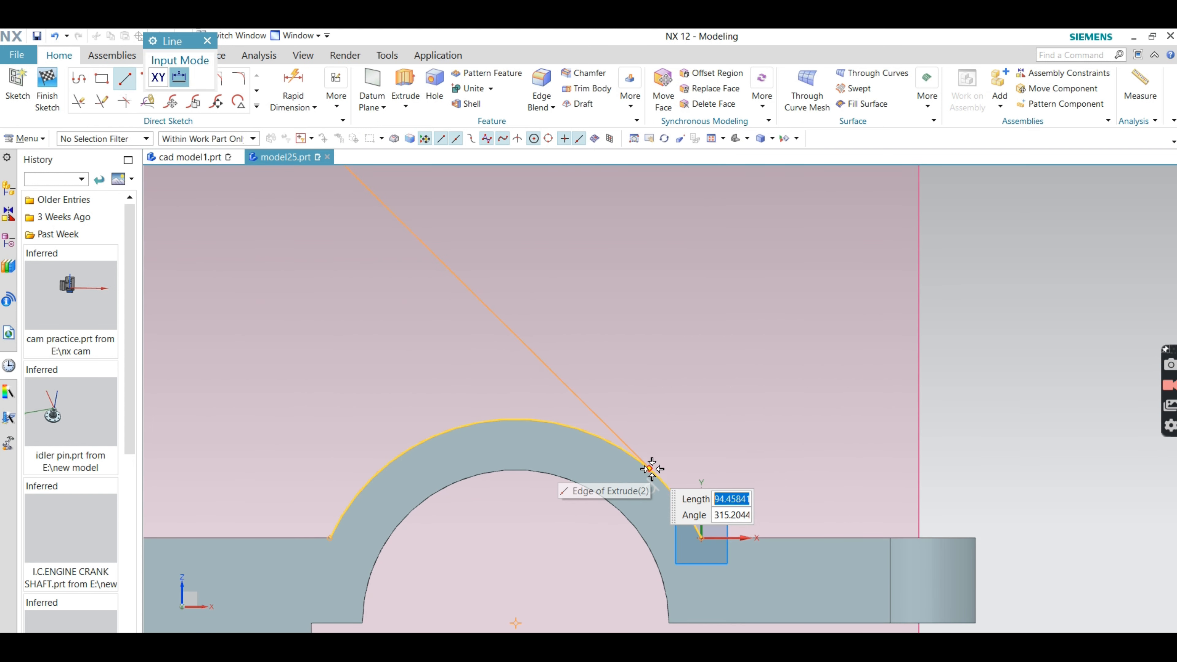
left_click(654, 469)
scroll(659, 415, "down", 6)
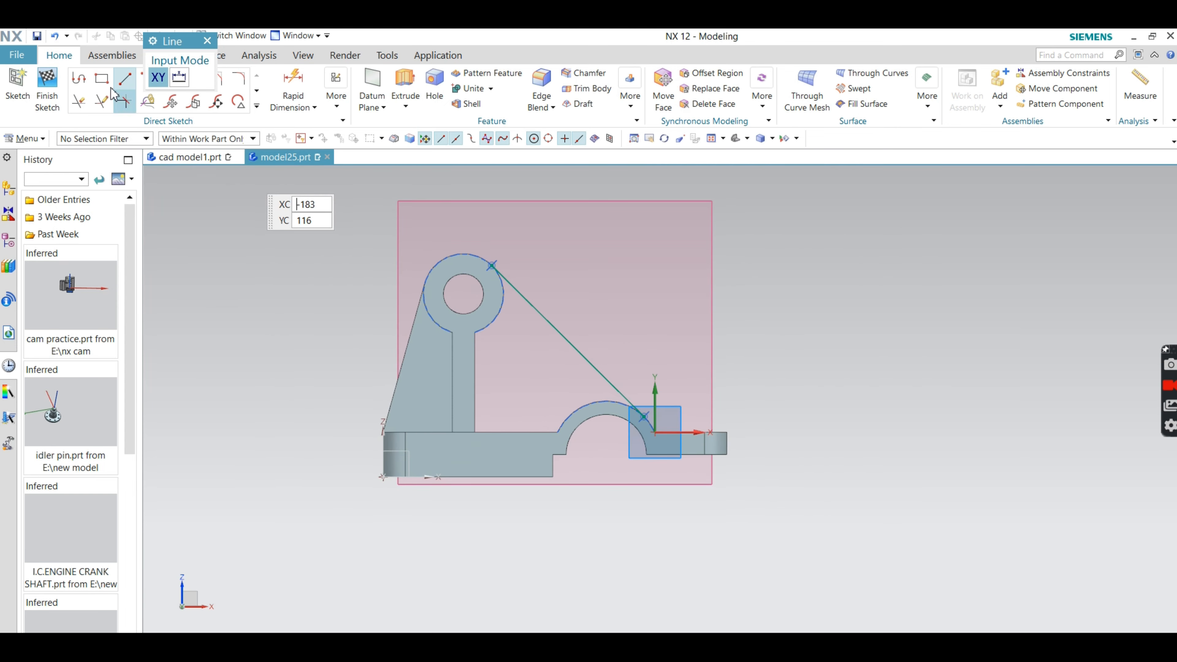
left_click(48, 86)
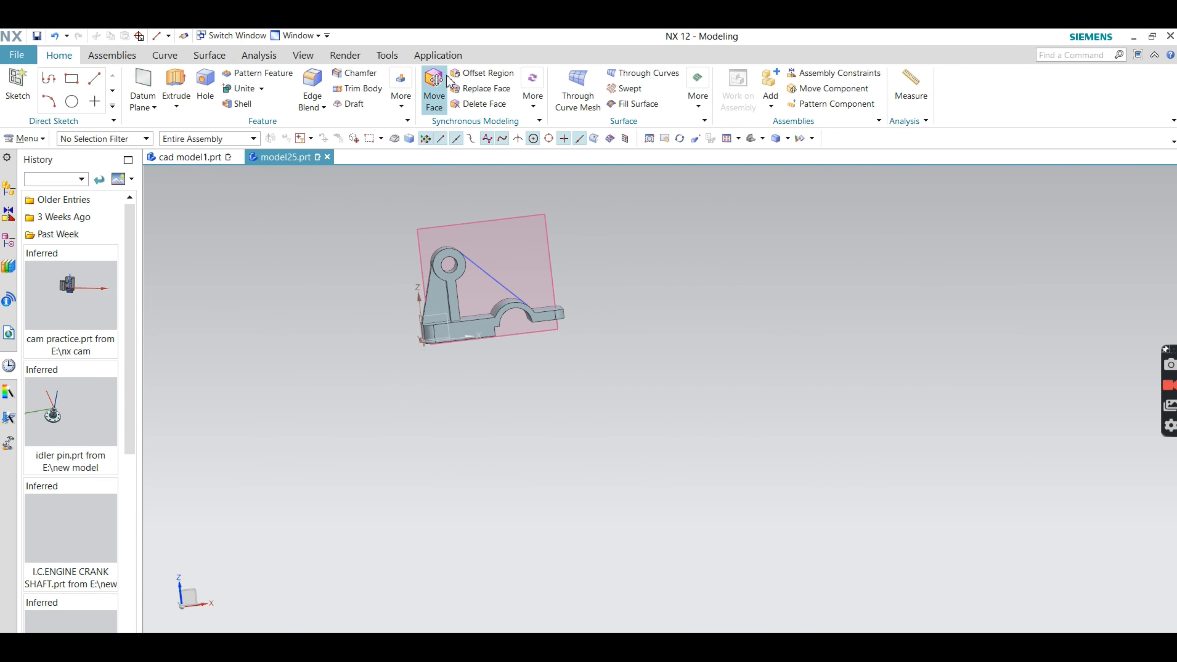
- Create a symmetric 10 mm thick rib from the line between the cylinder and the arch, parallel to the section plane
left_click(401, 98)
left_click(477, 140)
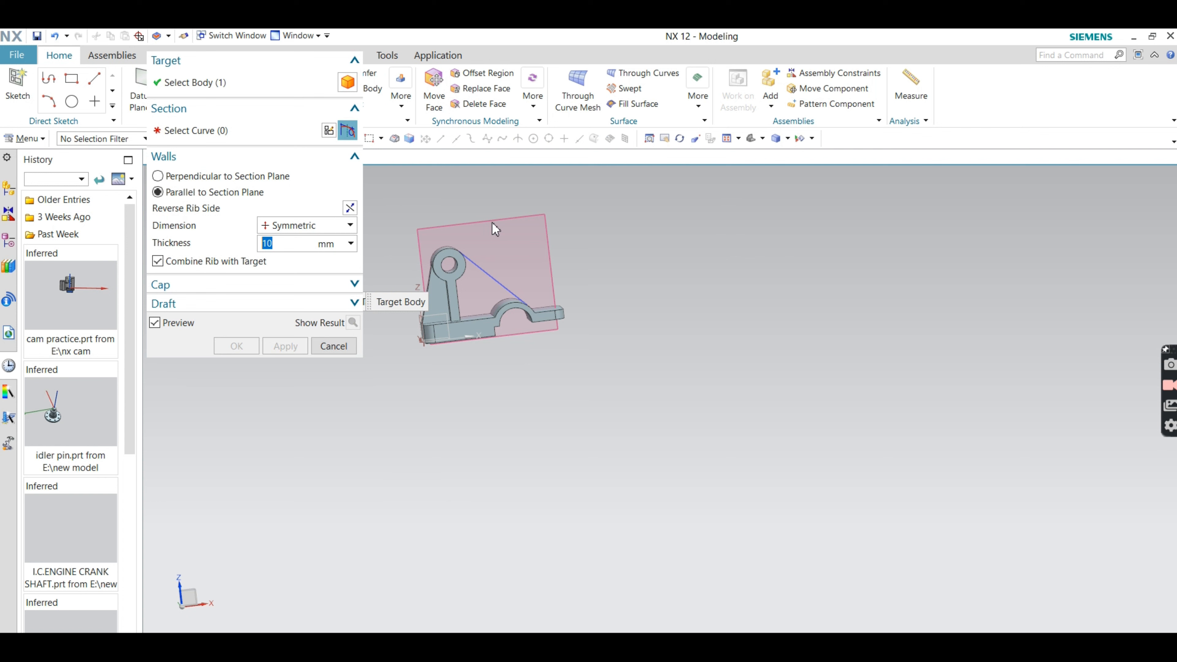
left_click(511, 292)
mouse_move(555, 273)
middle_mouse_down()
mouse_move(617, 258)
mouse_move(560, 295)
mouse_move(594, 281)
mouse_move(568, 264)
middle_mouse_up()
left_click(285, 346)
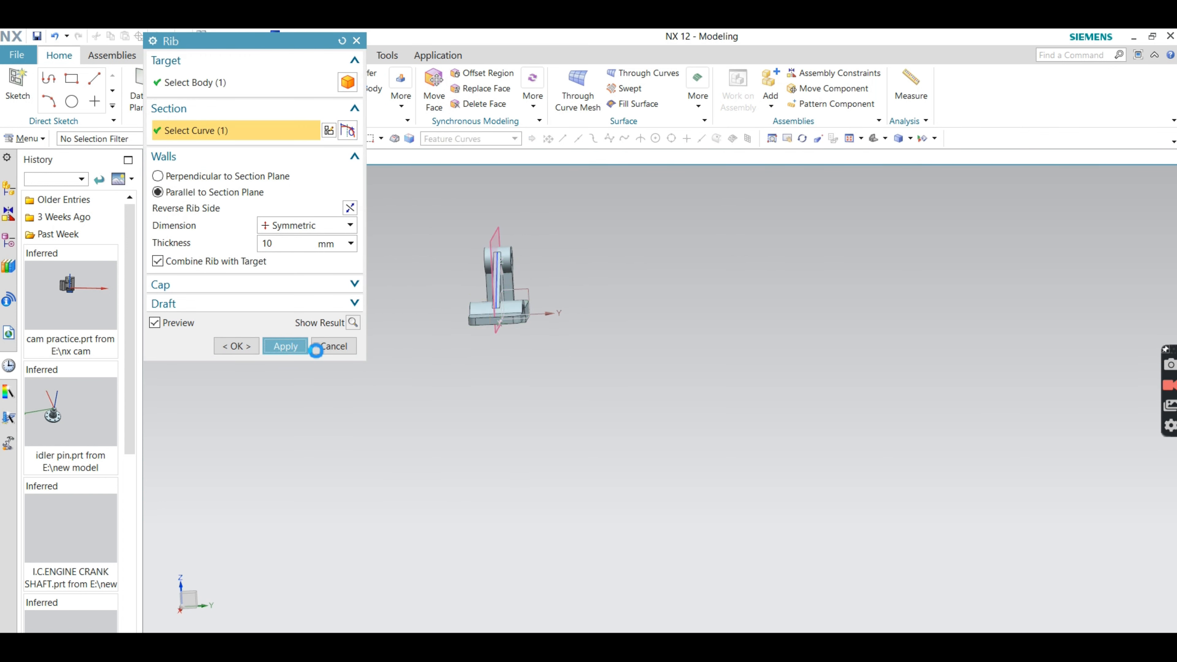
left_click(333, 346)
- Hide the line sketch on the arch-side rib
scroll(495, 271, "down", 6)
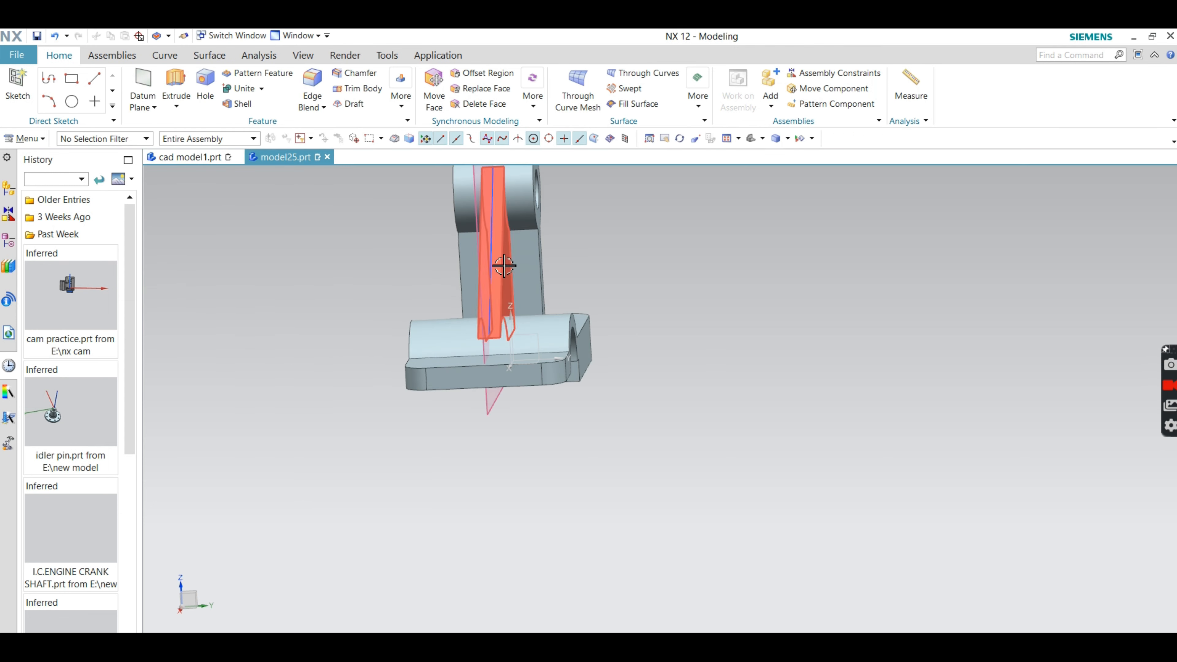
right_click(495, 270)
key("Escape")
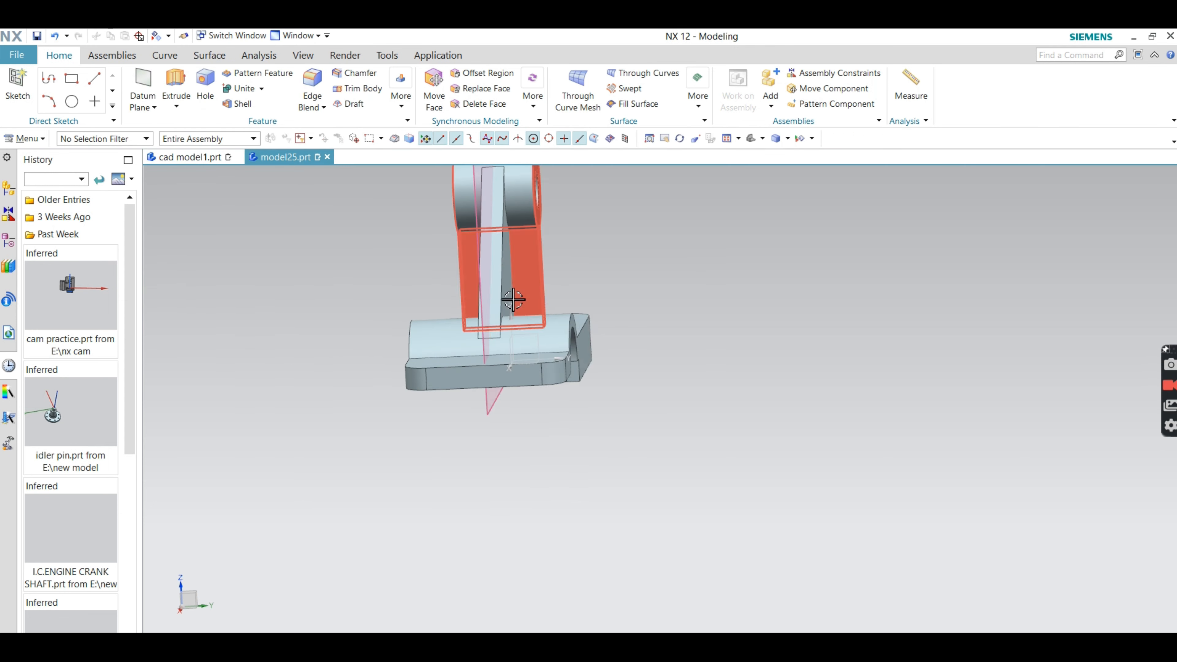
scroll(320, 269, "up", 4)
middle_click_drag(319, 269, 426, 229)
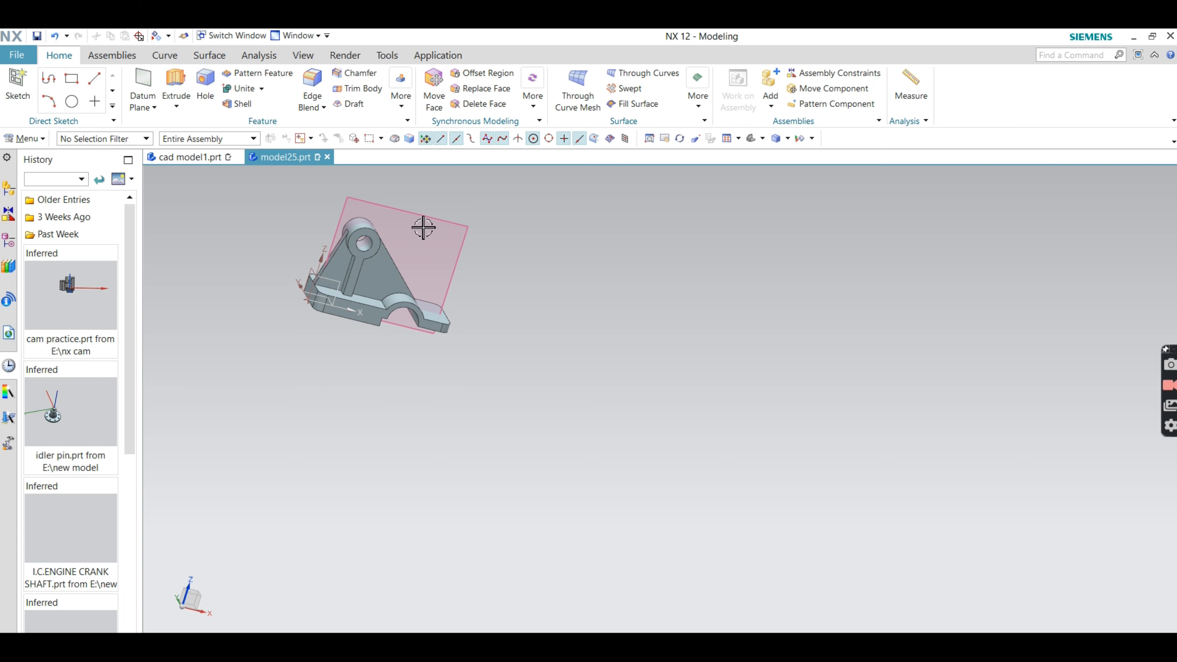
- Hide the mid-width datum plane
right_click(435, 221)
key("Escape")
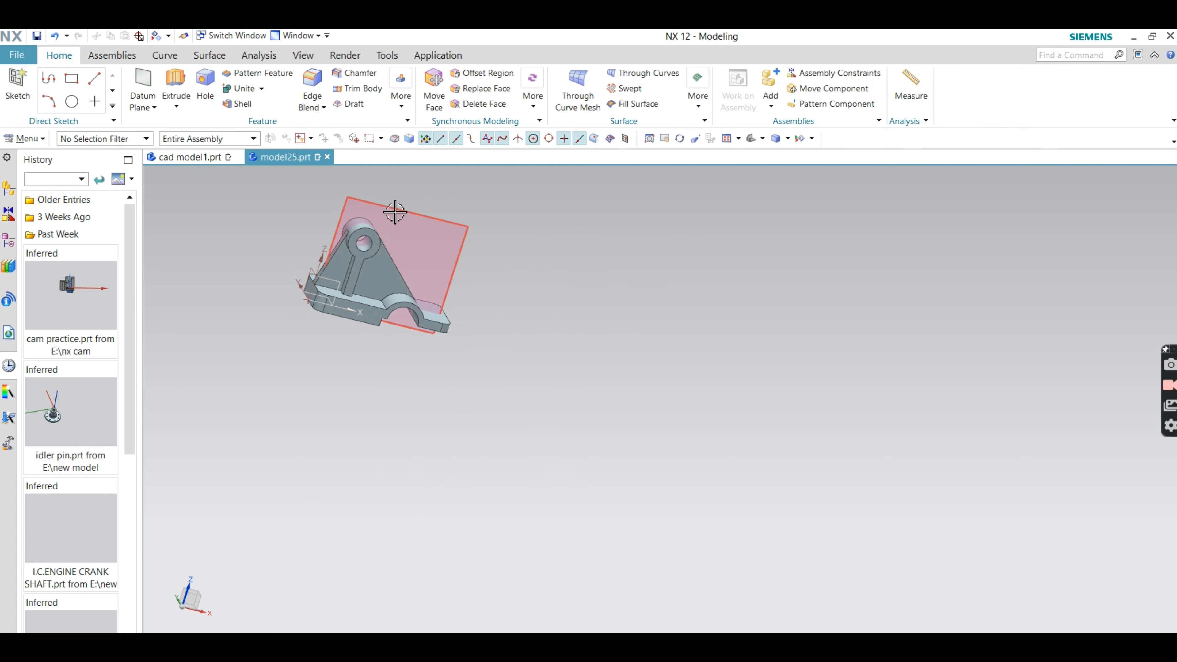
right_click(395, 210)
left_click(444, 239)
- Examine the bracket and its two ribs from both sides
scroll(487, 244, "up", 4)
scroll(480, 238, "down", 6)
middle_click_drag(421, 238, 453, 240, "shift")
scroll(623, 279, "down", 3)
scroll(620, 266, "up", 3)
middle_click_drag(621, 266, 397, 301)
scroll(691, 270, "down", 3)
scroll(692, 269, "up", 3)
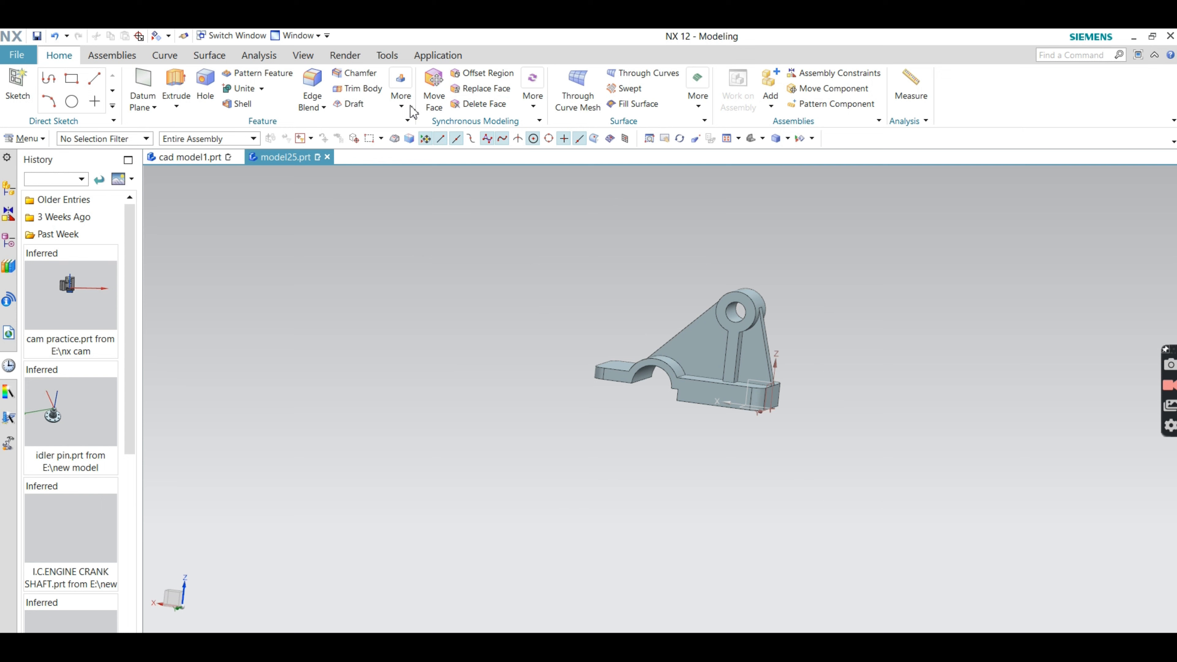
- Turn on True Shading and view the finished bracket with its floor reflection
left_click(306, 56)
left_click(664, 88)
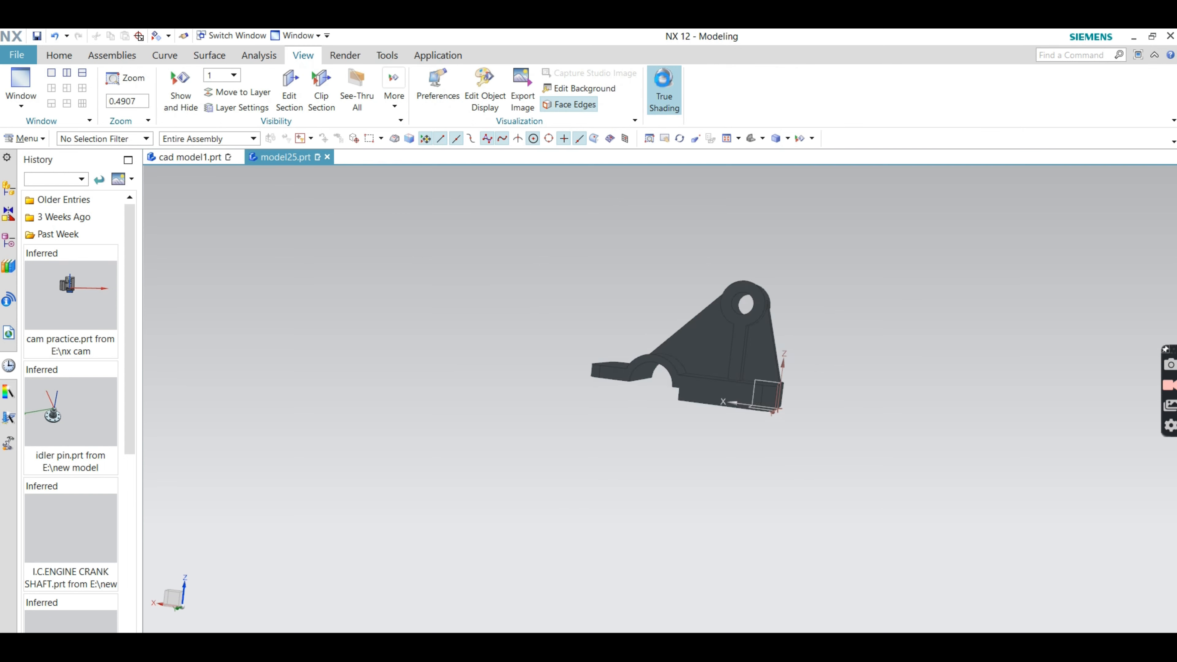
mouse_move(760, 274)
middle_mouse_down()
mouse_move(706, 235)
mouse_move(499, 252)
mouse_move(507, 218)
mouse_move(531, 243)
mouse_move(526, 223)
mouse_move(499, 244)
mouse_move(549, 221)
middle_mouse_up()
scroll(481, 264, "up", 2)
scroll(481, 264, "down", 3)
middle_click_drag(532, 231, 638, 247, "shift")
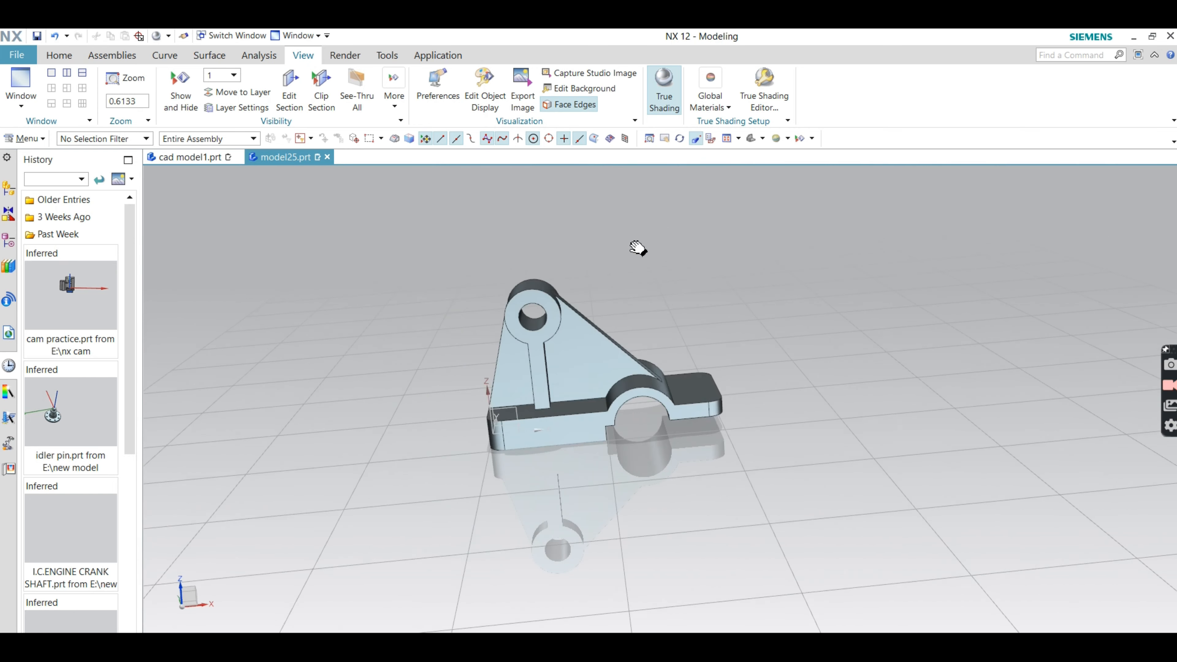
scroll(617, 256, "up", 1)
scroll(616, 255, "down", 2)
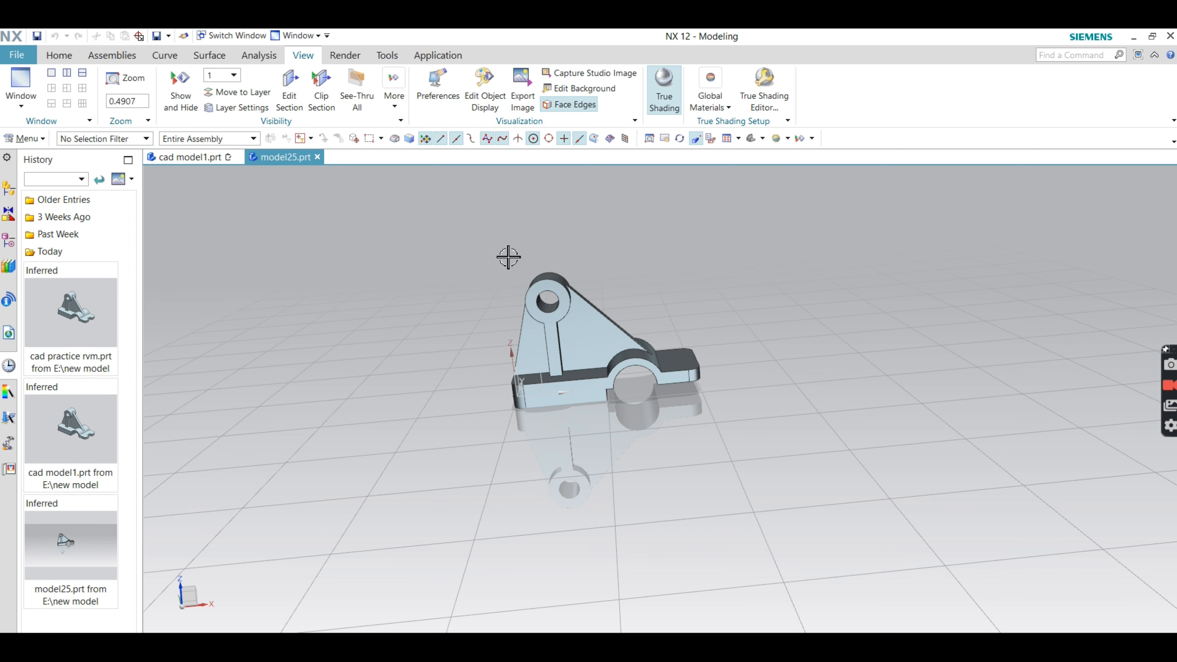
scroll(570, 258, "up", 1)
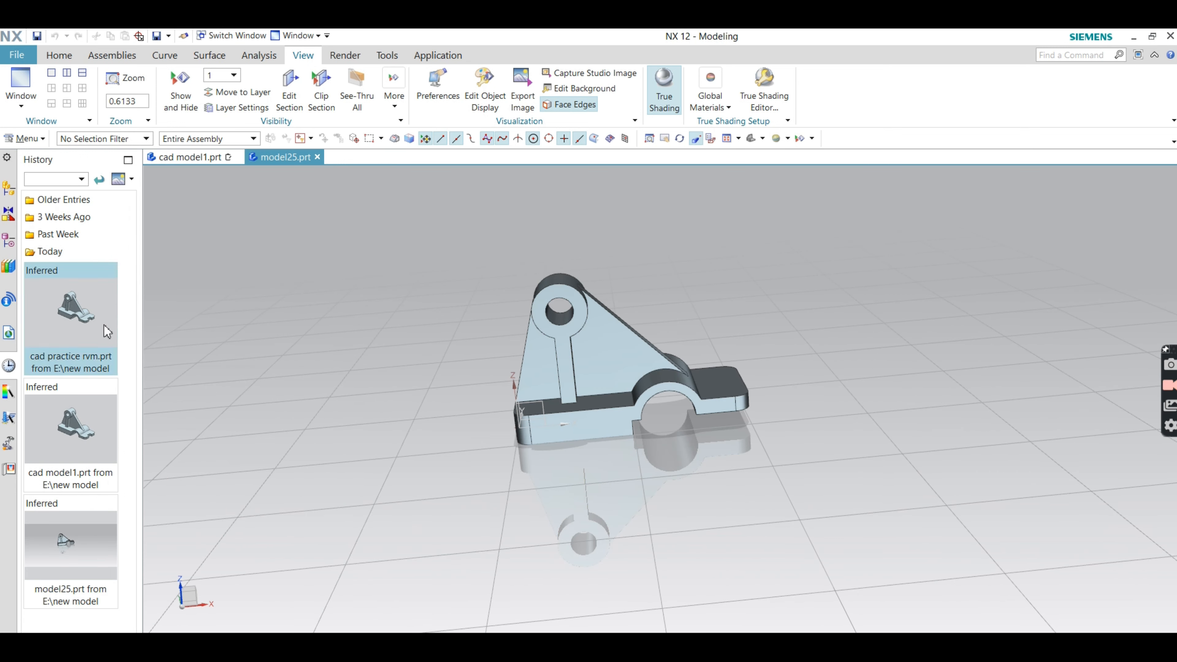
- Collapse the Today group in the part history and examine the bracket up close from its arched end
left_click(95, 252)
left_click(92, 236)
middle_click_drag(498, 272, 735, 199)
scroll(622, 283, "up", 3)
left_click(752, 141)
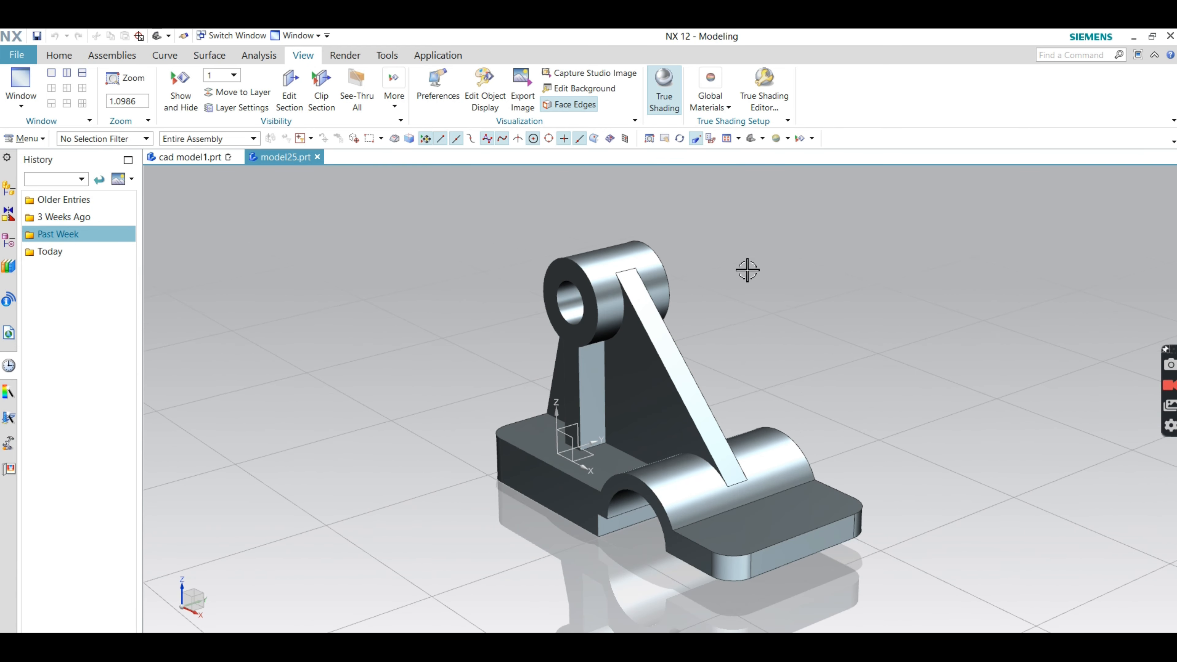
scroll(732, 329, "up", 1)
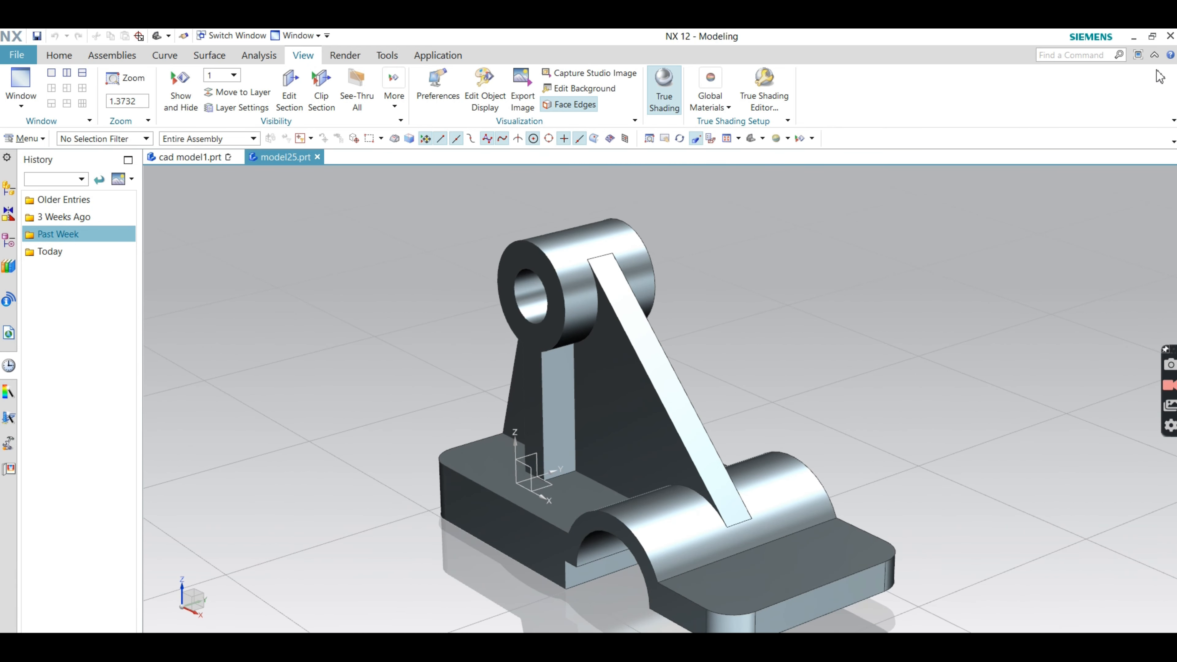